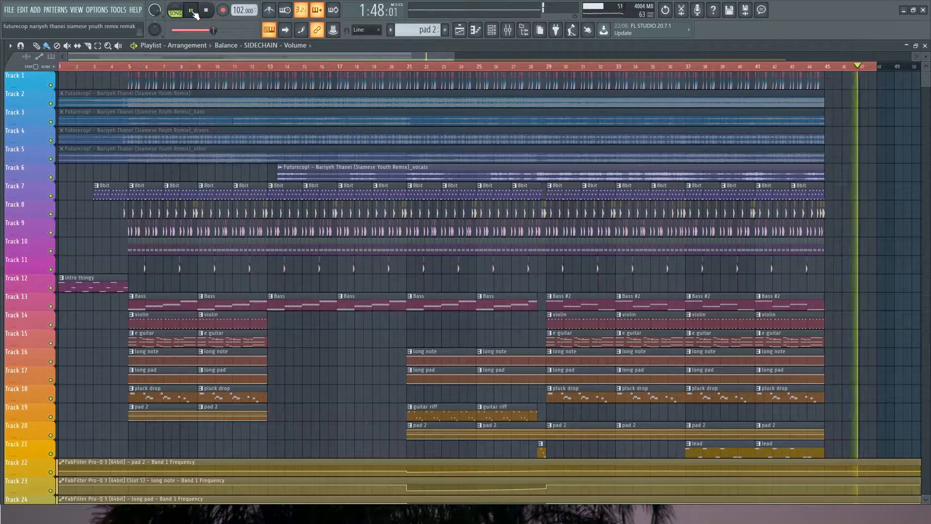
# Stop the song playback and audition the intro thingy clip on Track 12 by itself
pyautogui.click(207, 10)
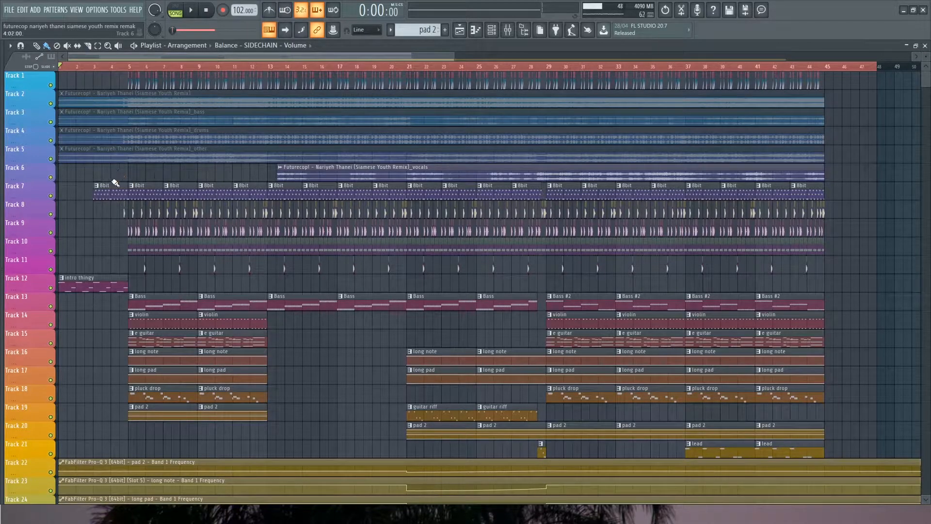
pyautogui.scroll(2, 87, 234)
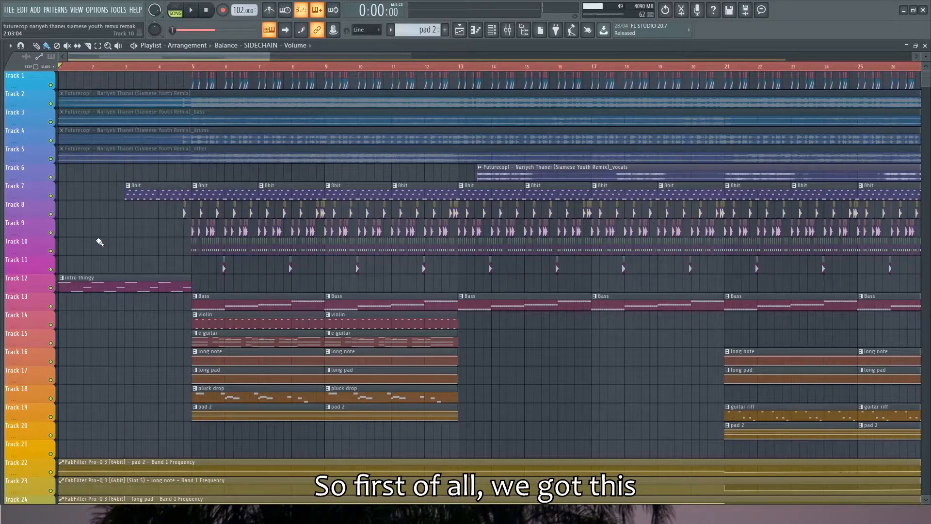
pyautogui.scroll(2, 78, 269)
pyautogui.scroll(2, 98, 213)
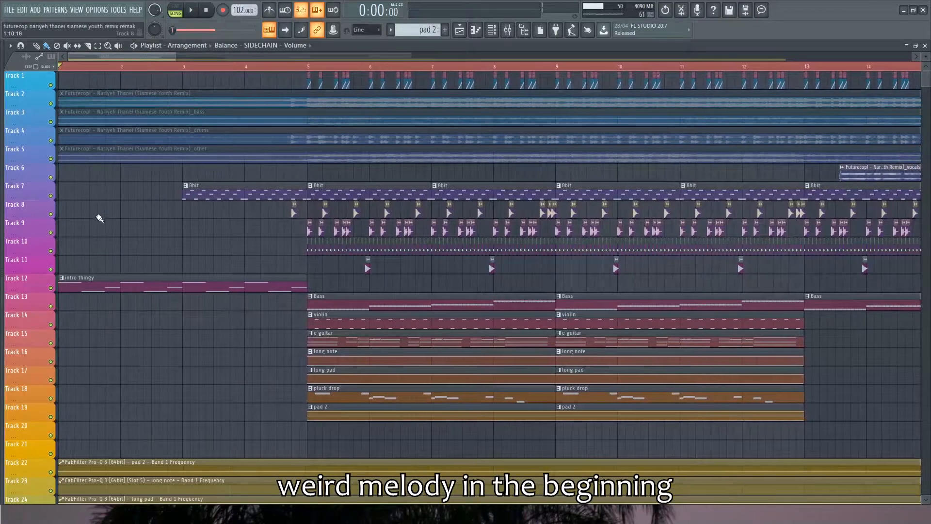
pyautogui.scroll(2, 130, 241)
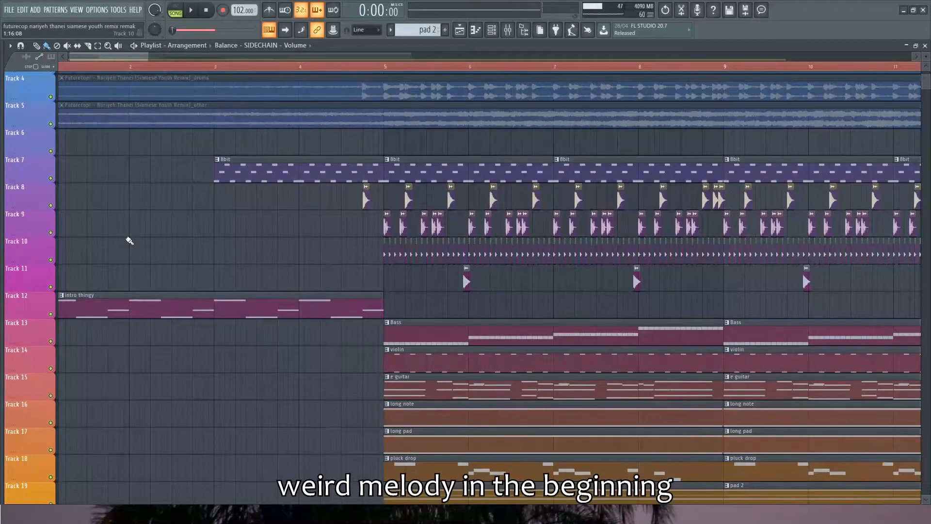
pyautogui.scroll(-3, 129, 241)
pyautogui.scroll(2, 129, 240)
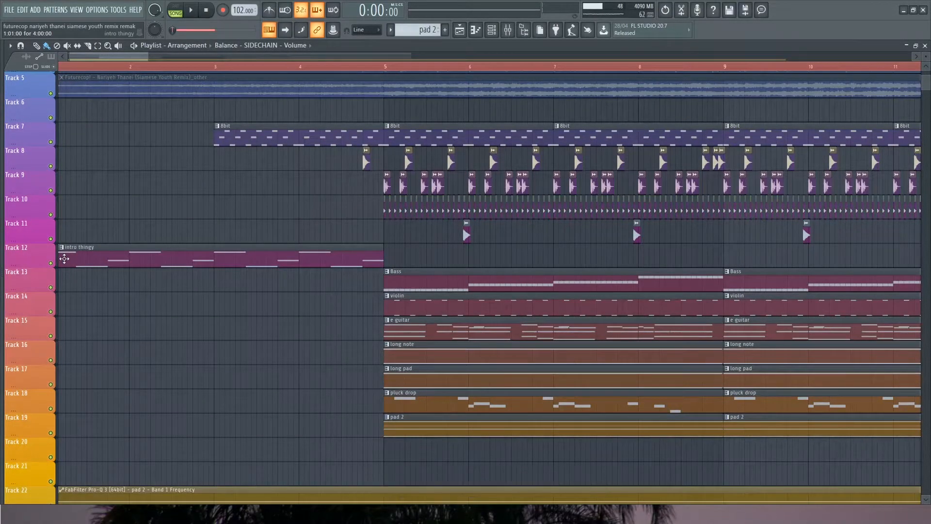
pyautogui.keyDown('alt'); pyautogui.rightClick(65, 259); pyautogui.keyUp('alt')
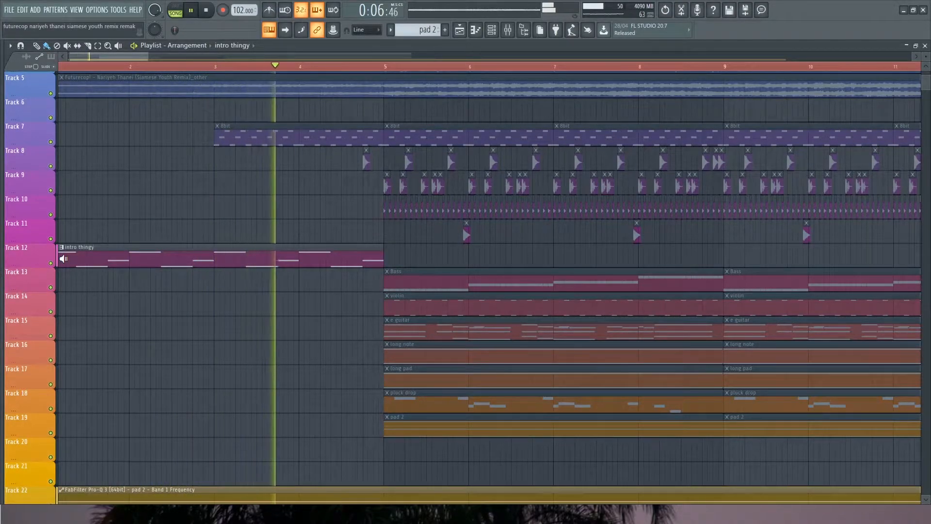
# Solo Track 12 and open the Serum #2 instrument to examine its distortion effect
pyautogui.click(494, 33)
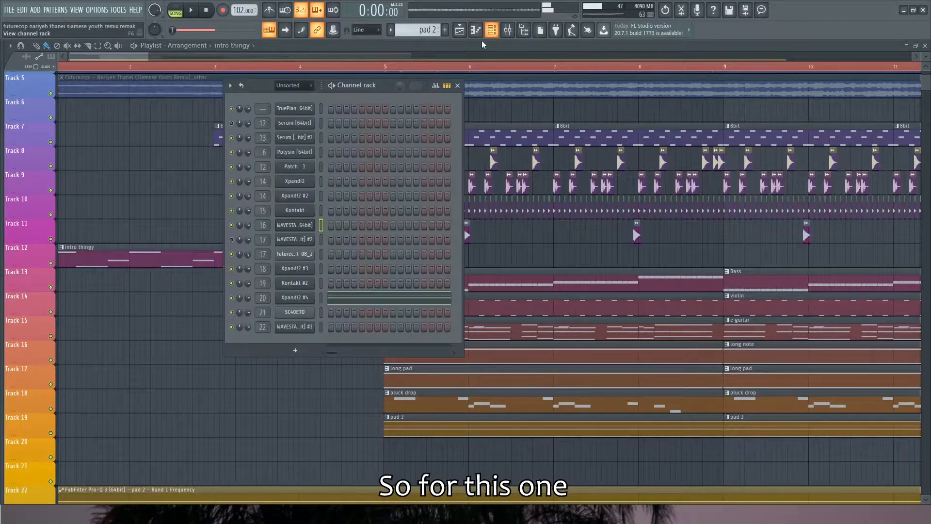
pyautogui.keyDown('ctrl'); pyautogui.click(50, 263); pyautogui.keyUp('ctrl')
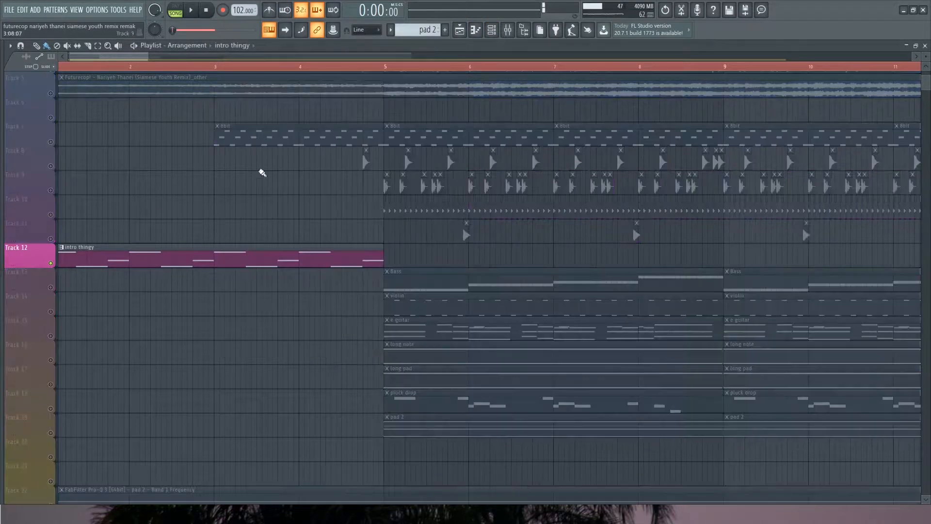
pyautogui.click(492, 32)
pyautogui.press('space')
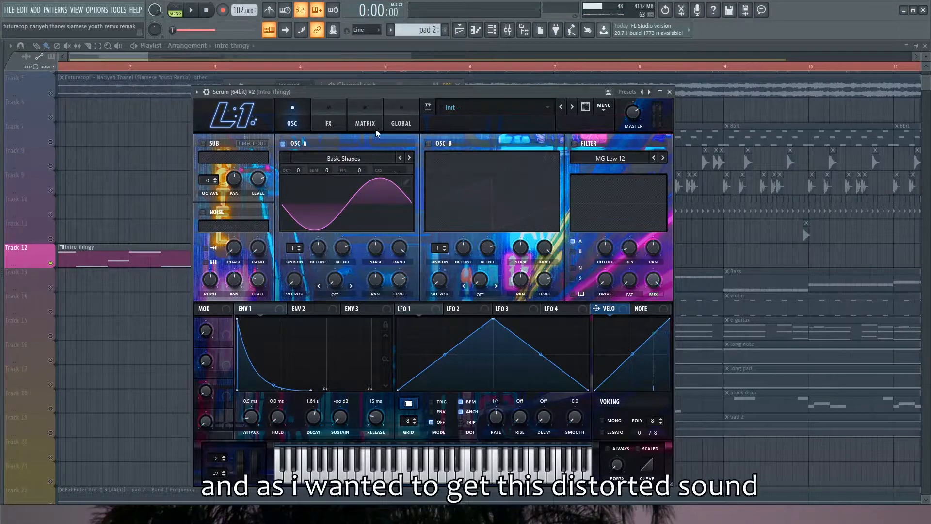
pyautogui.moveTo(380, 95); pyautogui.dragTo(380, 92)
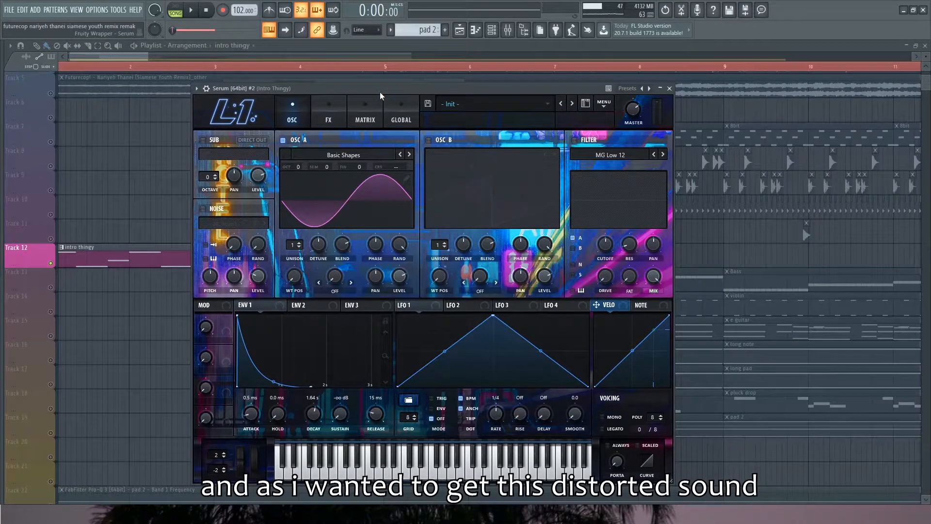
pyautogui.click(329, 114)
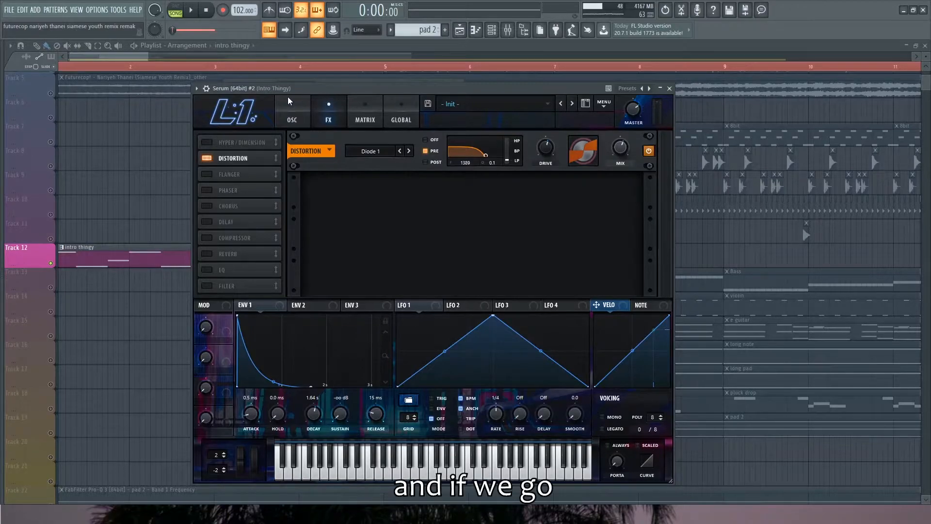
# Show the Intro Thingy mixer track from the Serum #2 channel settings and inspect its ValhallaSupermassive reverb
pyautogui.click(207, 89)
pyautogui.doubleClick(661, 103)
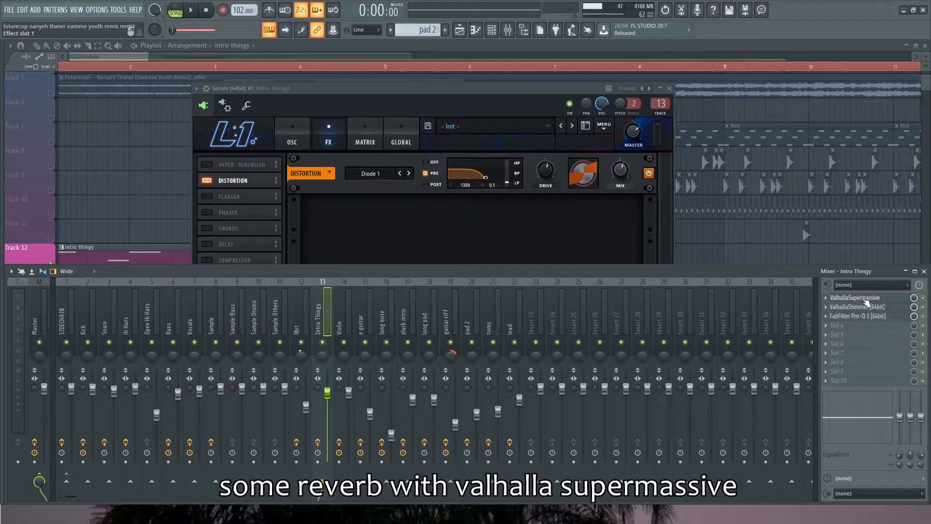
pyautogui.click(874, 300)
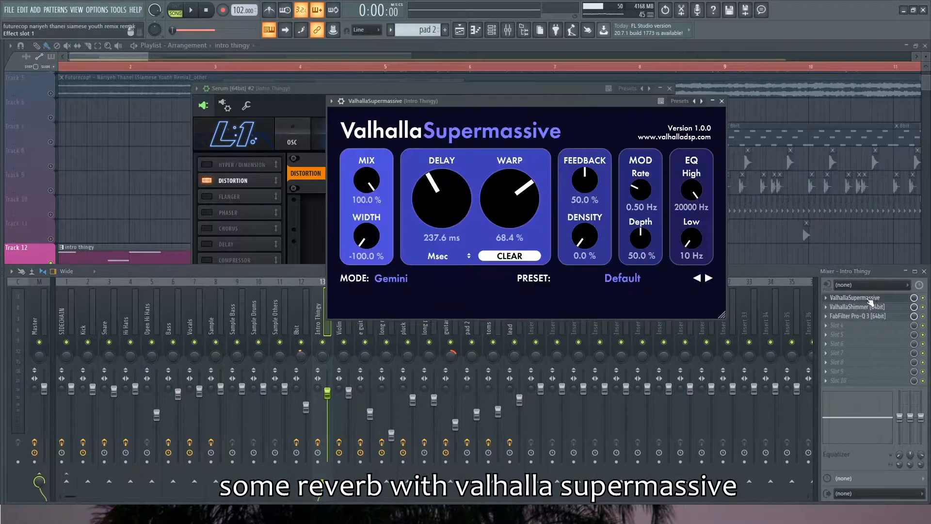
pyautogui.click(722, 102)
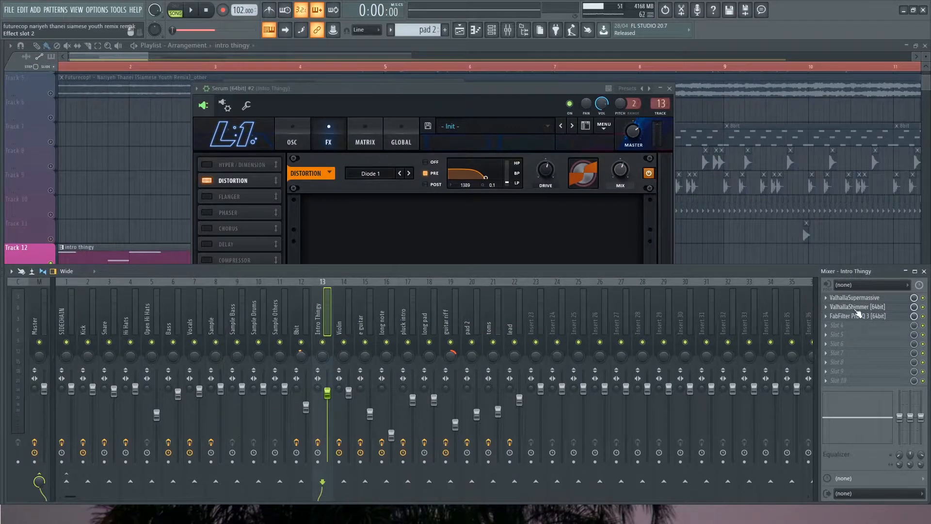
# Inspect the ValhallaShimmer reverb and the FabFilter Pro-Q 3 equalizer on the Intro Thingy mixer track
pyautogui.click(858, 307)
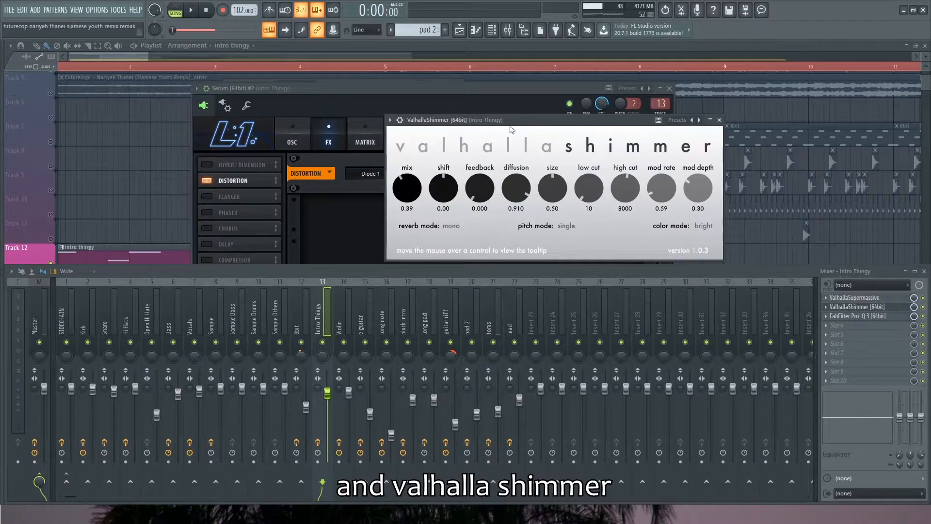
pyautogui.moveTo(575, 123); pyautogui.dragTo(546, 124)
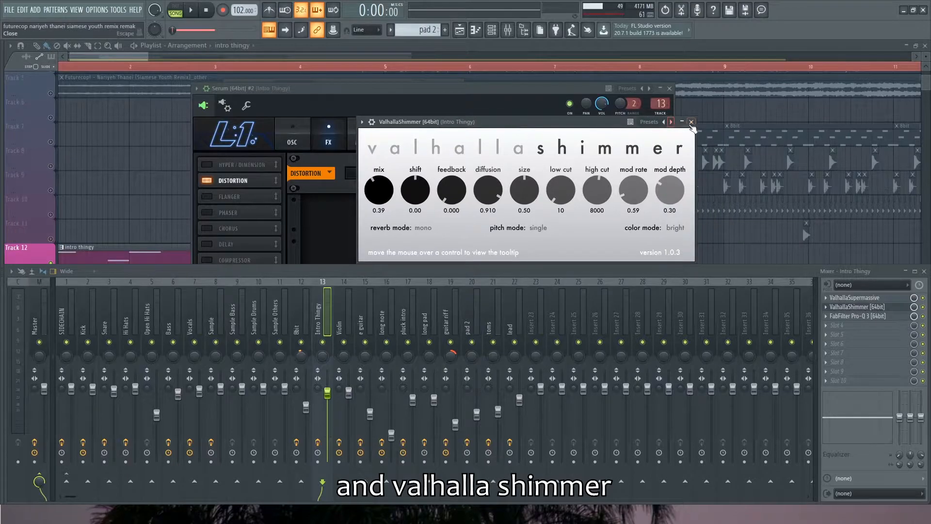
pyautogui.click(690, 122)
pyautogui.click(866, 316)
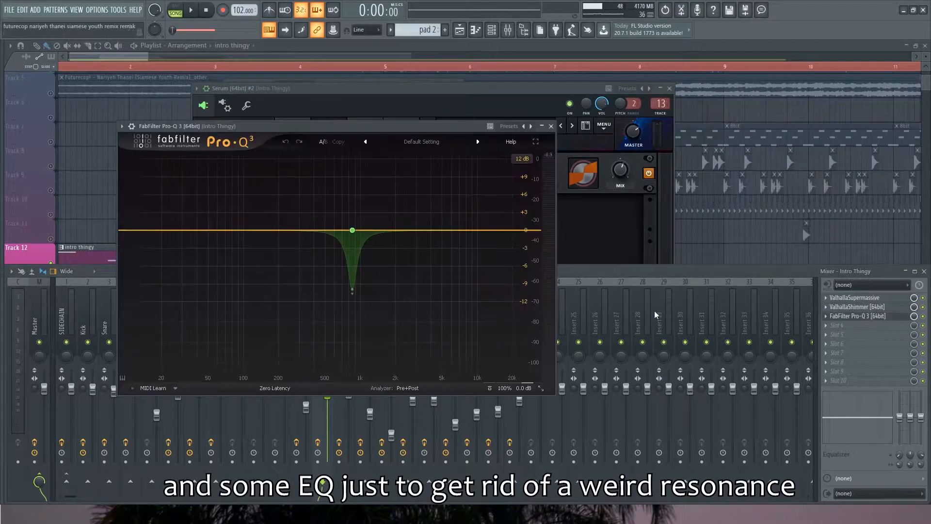
pyautogui.moveTo(372, 130); pyautogui.dragTo(406, 128)
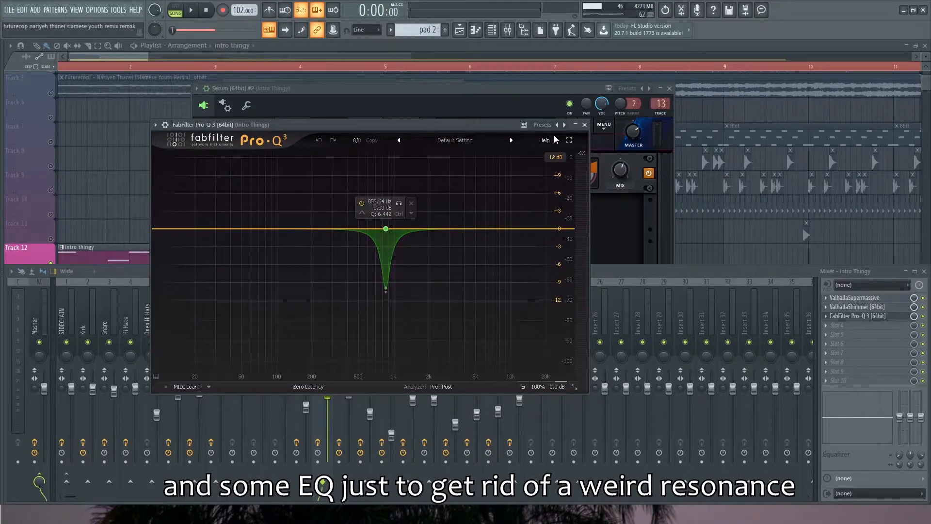
pyautogui.click(584, 124)
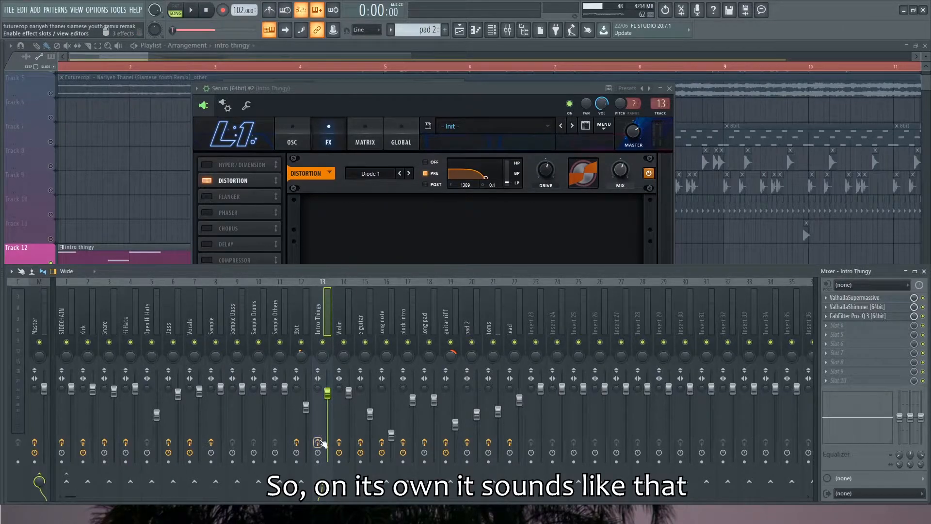
# Compare the Intro Thingy sound by playing it with its mixer effects bypassed and with them enabled
pyautogui.press('space')
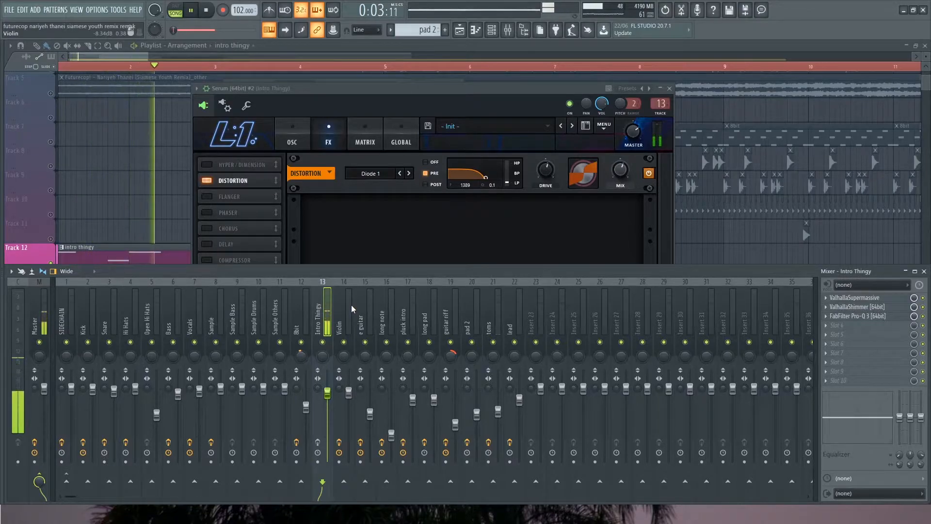
pyautogui.press('space')
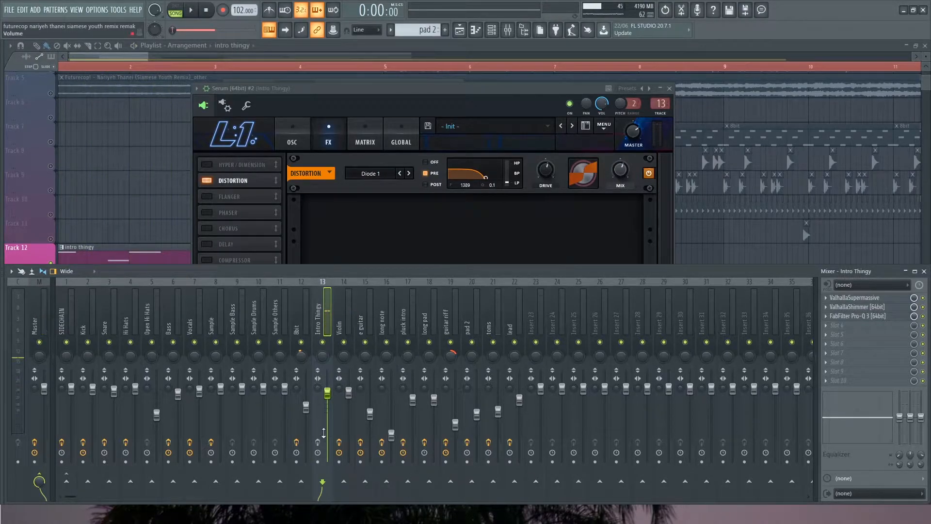
pyautogui.press('space')
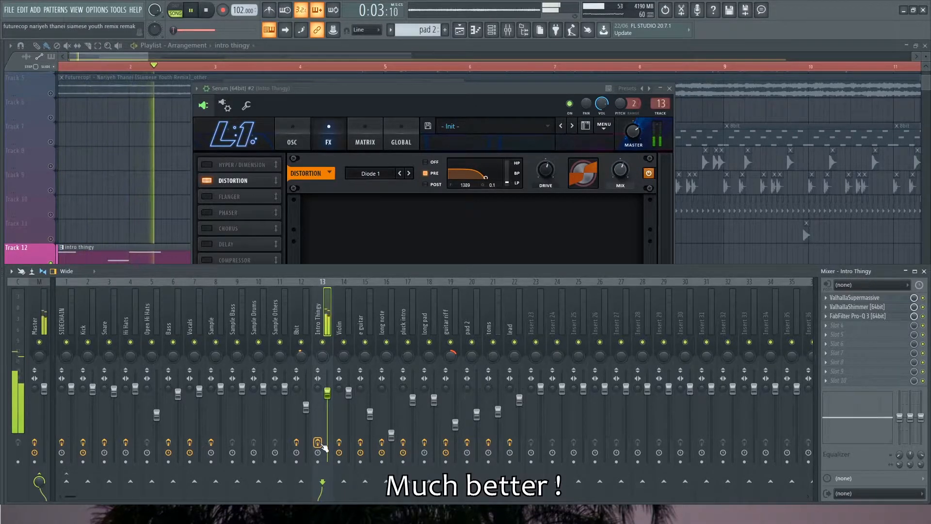
pyautogui.press('space')
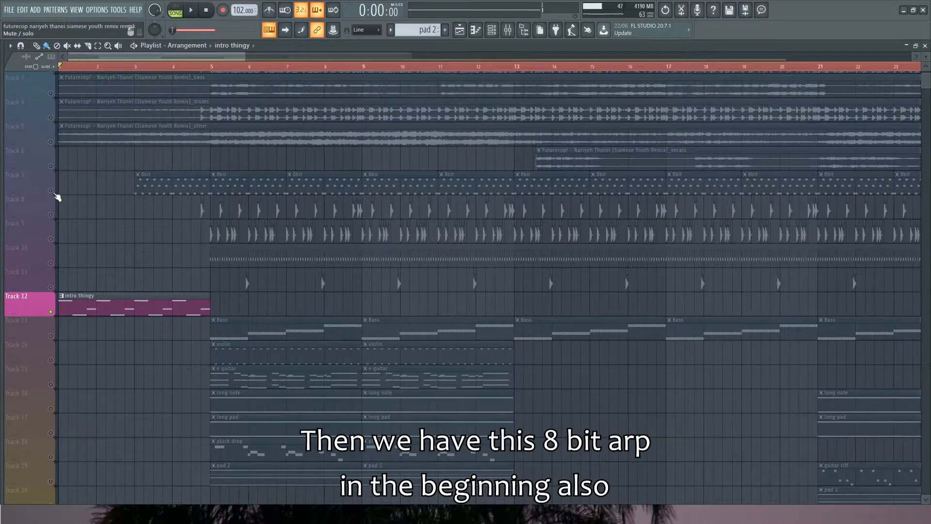
# Solo Track 7 and play the 8bit arpeggio from bar 3
pyautogui.click(51, 192)
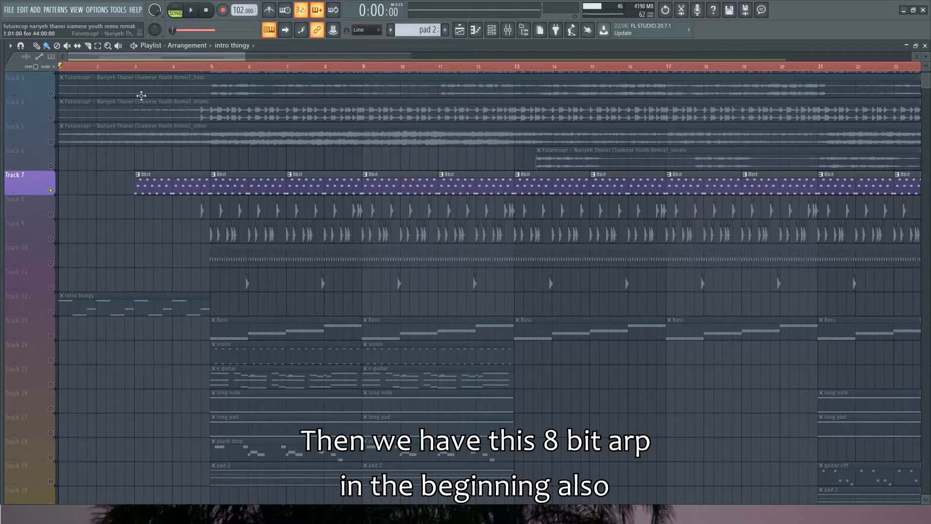
pyautogui.click(138, 74)
pyautogui.press('space')
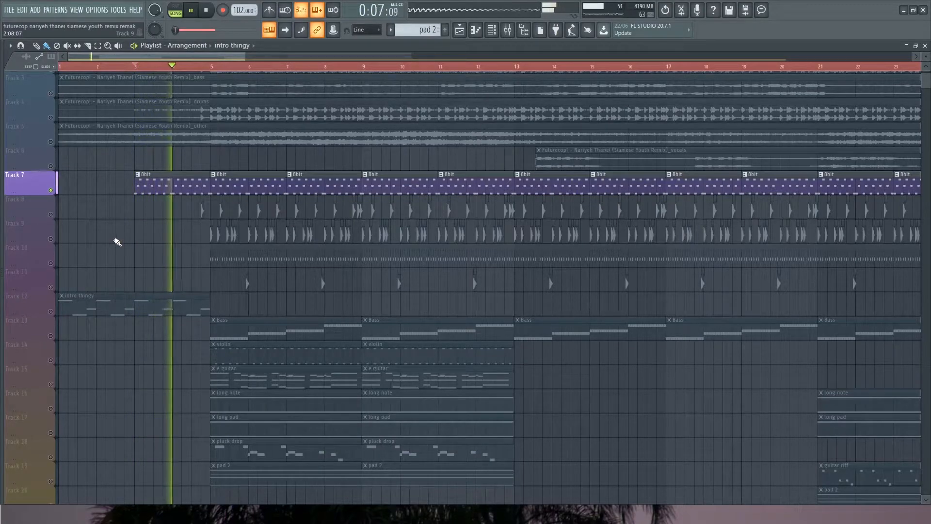
pyautogui.press('space')
# Open the Patch 1 instrument with its condor wave, show its mixer track, and play the 8bit sound without effects
pyautogui.click(493, 31)
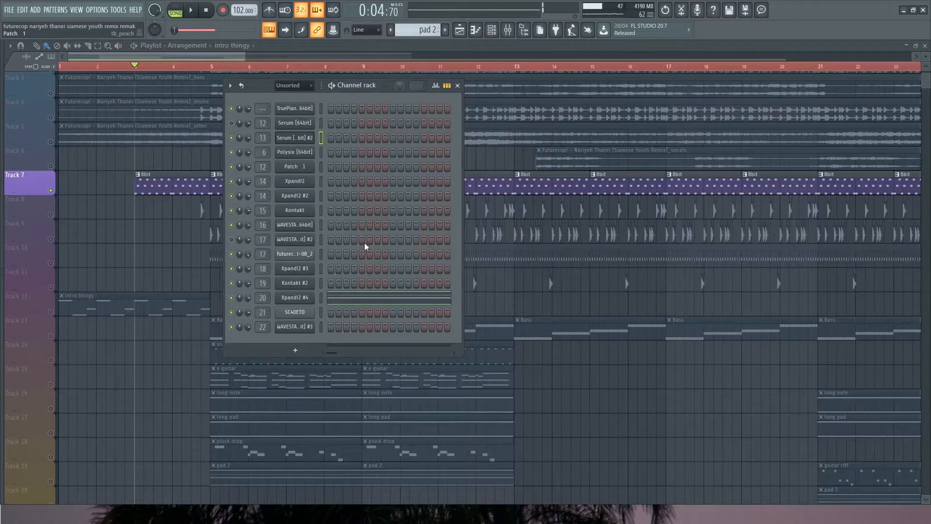
pyautogui.click(295, 166)
pyautogui.moveTo(351, 204)
pyautogui.mouseDown()
pyautogui.moveTo(329, 195)
pyautogui.moveTo(348, 203)
pyautogui.mouseUp()
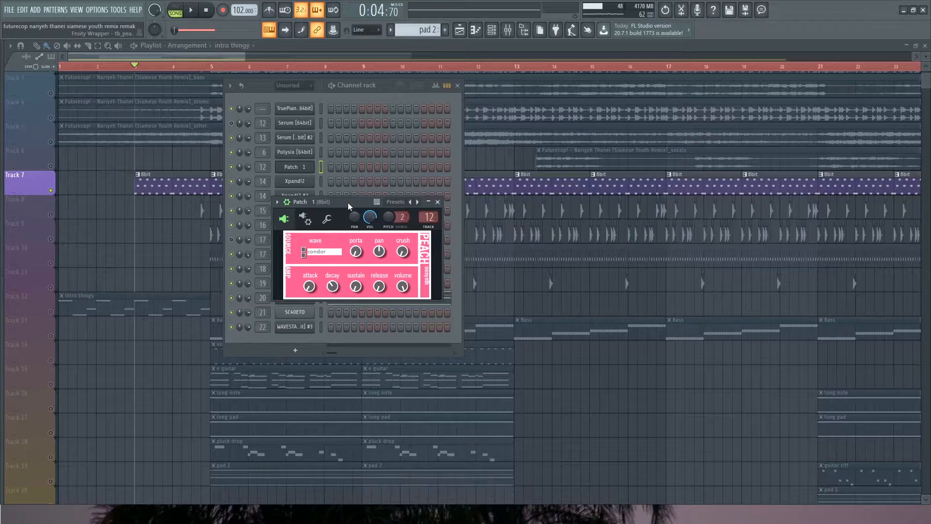
pyautogui.moveTo(347, 202); pyautogui.dragTo(363, 191)
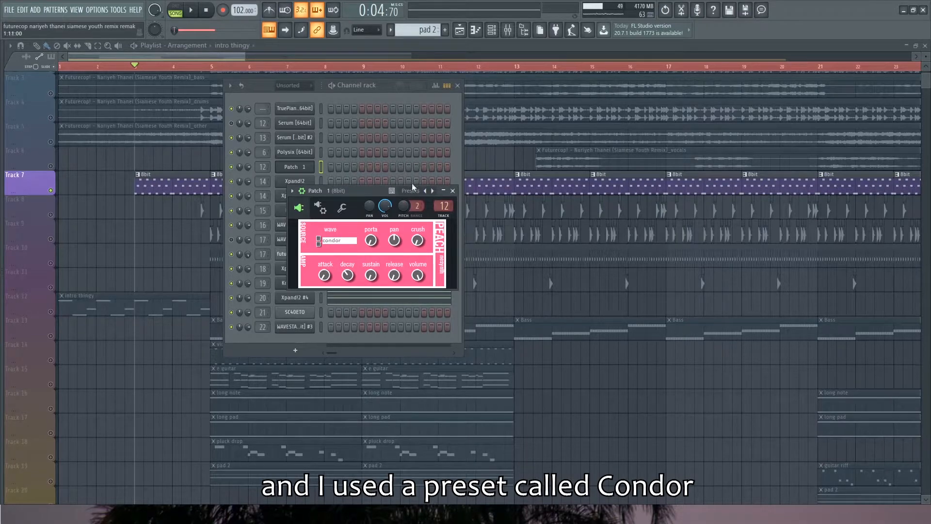
pyautogui.doubleClick(443, 206)
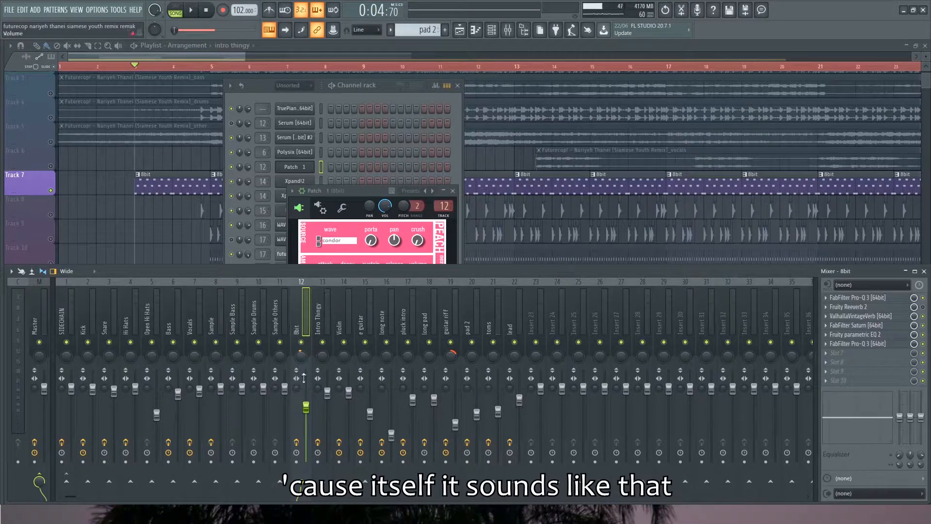
pyautogui.press('space')
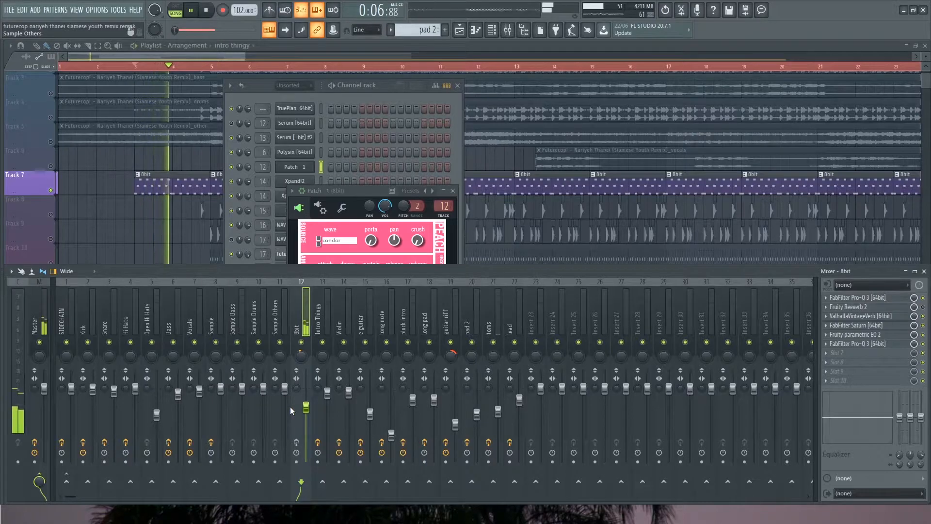
pyautogui.press('space')
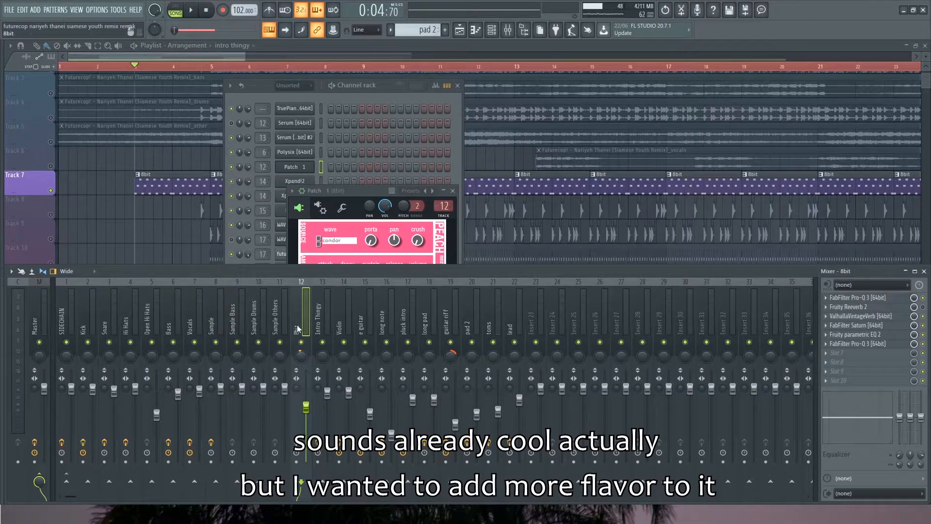
# Inspect the 8bit mixer track's effects: the first FabFilter Pro-Q 3, ValhallaVintageVerb, FabFilter Saturn and Fruity parametric EQ 2
pyautogui.click(851, 298)
pyautogui.moveTo(543, 136); pyautogui.dragTo(509, 124)
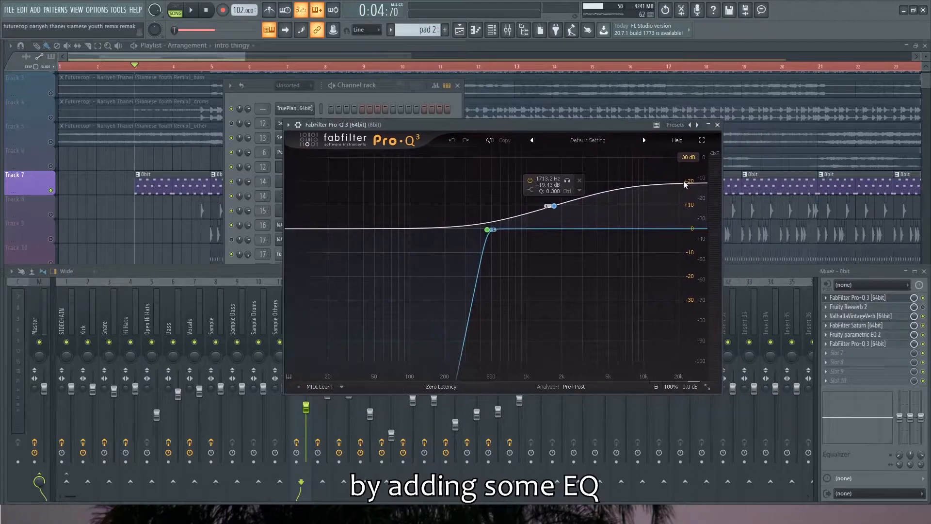
pyautogui.click(857, 298)
pyautogui.click(851, 315)
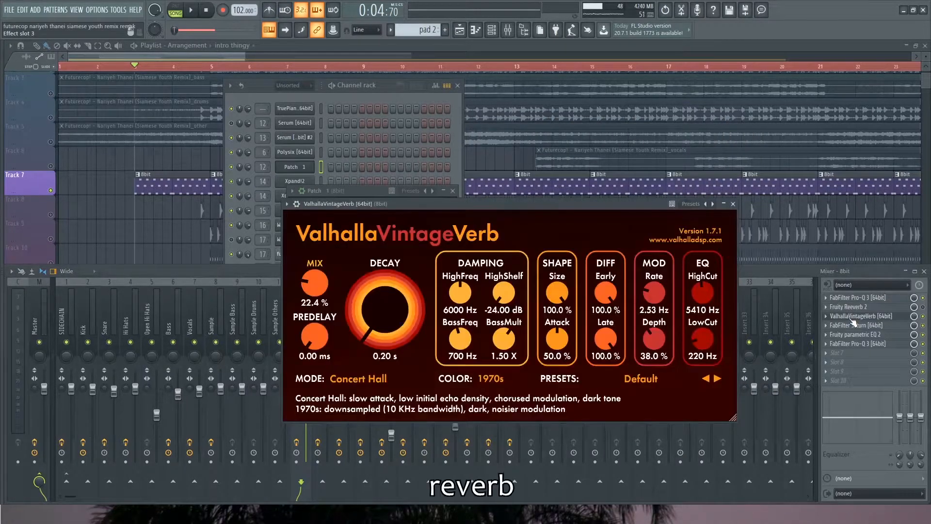
pyautogui.click(852, 315)
pyautogui.click(852, 326)
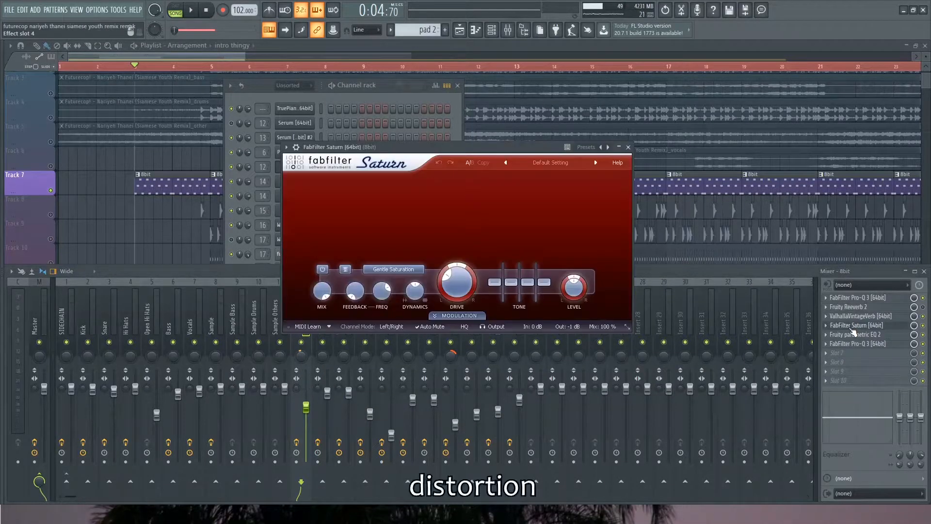
pyautogui.click(852, 326)
pyautogui.click(853, 335)
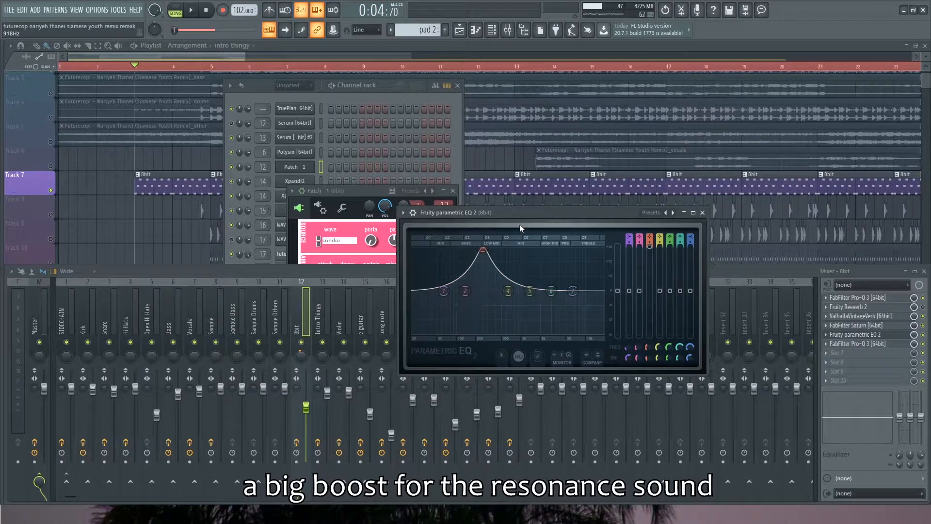
# Compare the 8bit sound by playing it with Fruity parametric EQ 2 bypassed and with it enabled
pyautogui.click(702, 212)
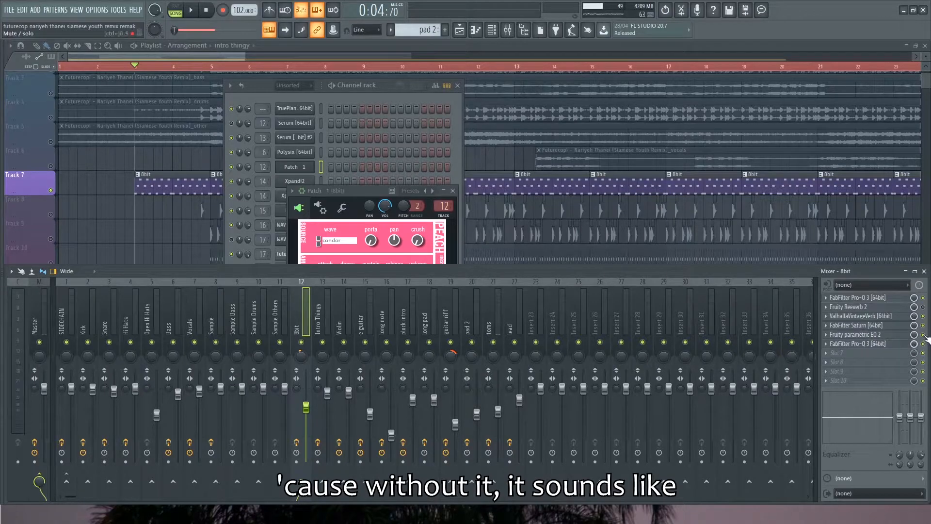
pyautogui.press('space')
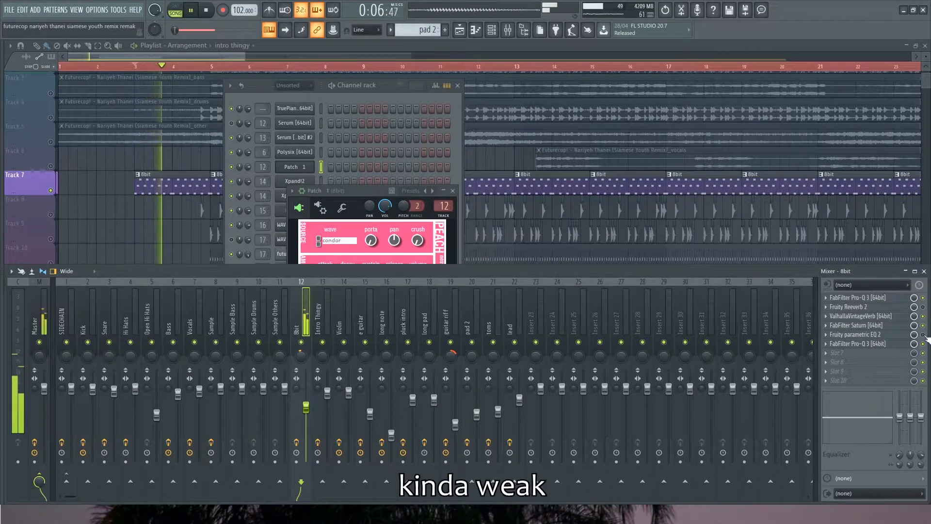
pyautogui.press('space')
pyautogui.press('space')
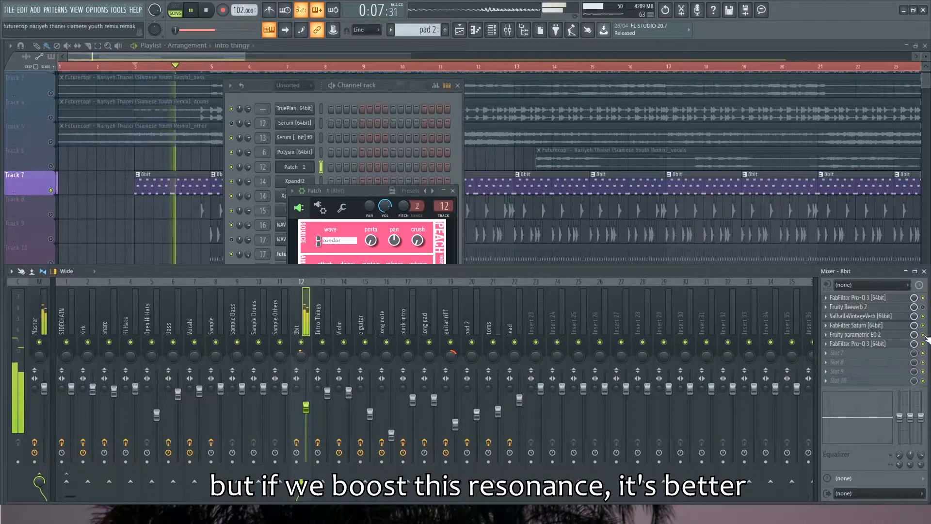
pyautogui.press('space')
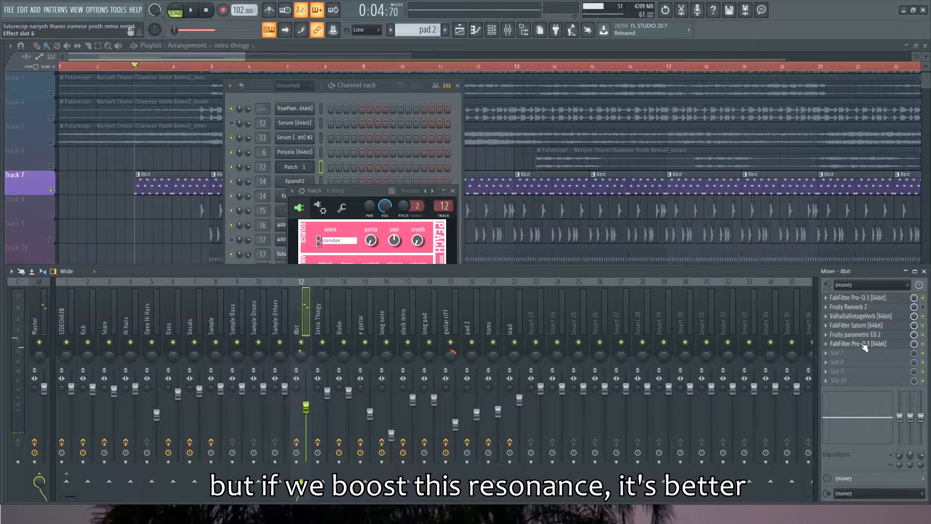
# Inspect the narrow cut in the last FabFilter Pro-Q 3 on the 8bit mixer track and close it
pyautogui.click(865, 344)
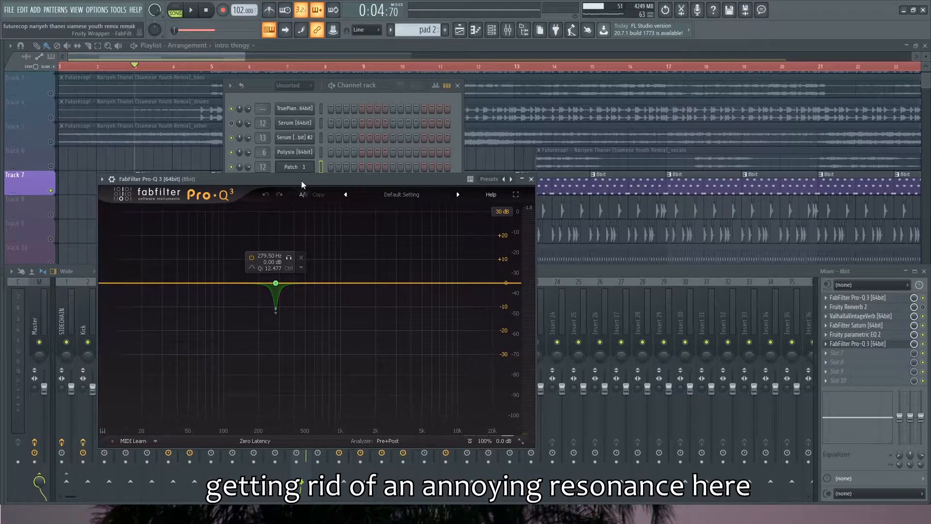
pyautogui.moveTo(301, 180); pyautogui.dragTo(308, 178)
pyautogui.click(538, 177)
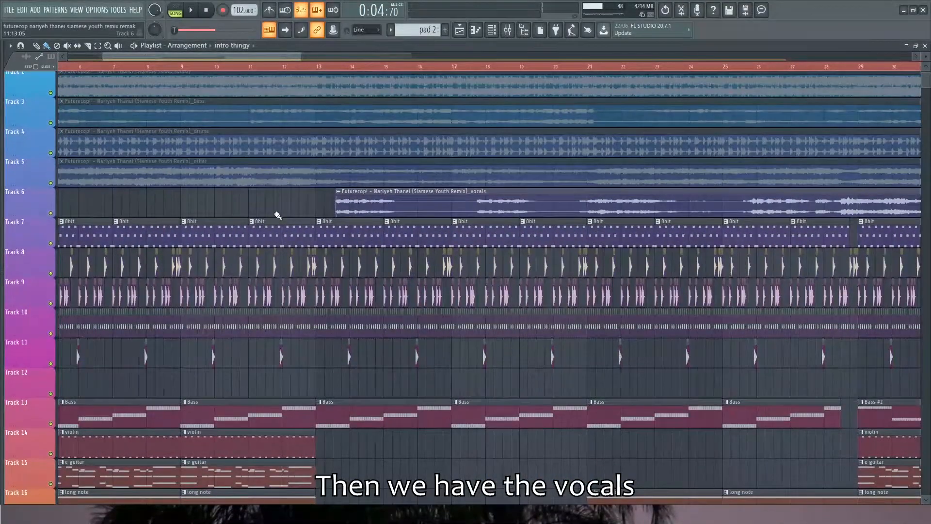
# Unmute the full-track, bass, drums and other sample clips on Tracks 2 to 5
pyautogui.scroll(-2, 277, 215)
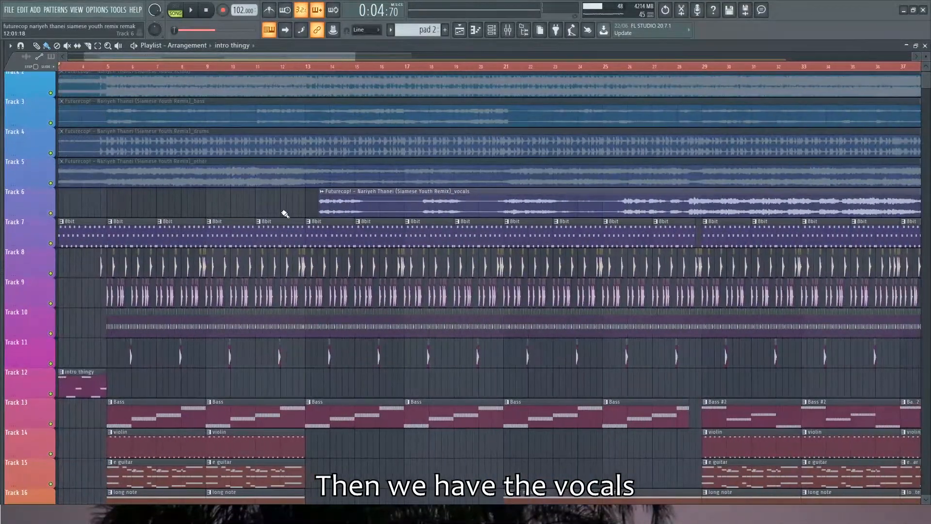
pyautogui.scroll(-3, 261, 208)
pyautogui.scroll(-1, 264, 205)
pyautogui.scroll(-1, 264, 205)
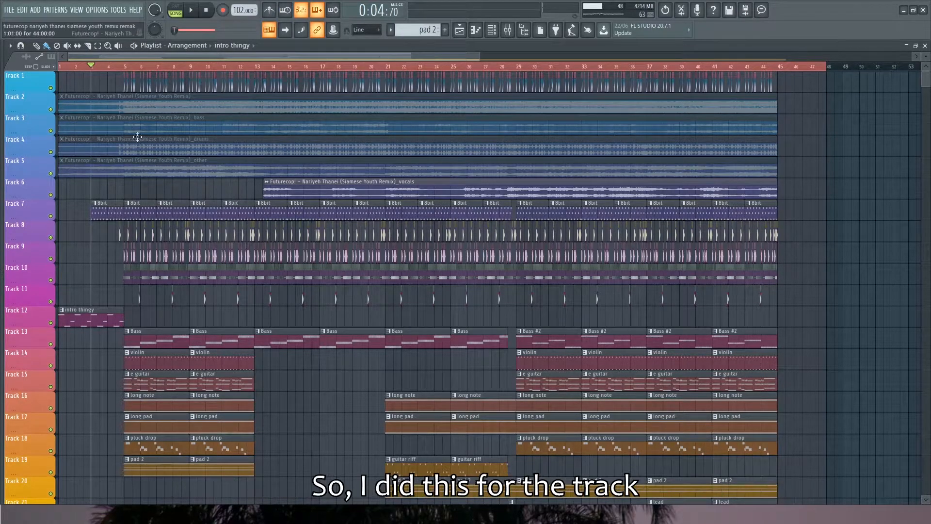
pyautogui.moveTo(96, 99); pyautogui.dragTo(100, 166)
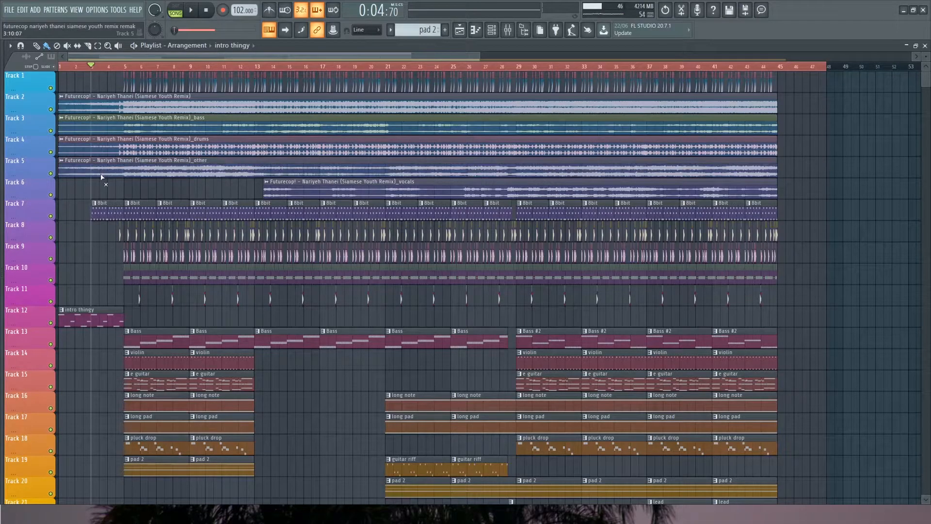
# Audition the full-track, bass, drums, vocals and other sample clips one after another
pyautogui.keyDown('alt'); pyautogui.rightClick(124, 101); pyautogui.keyUp('alt')
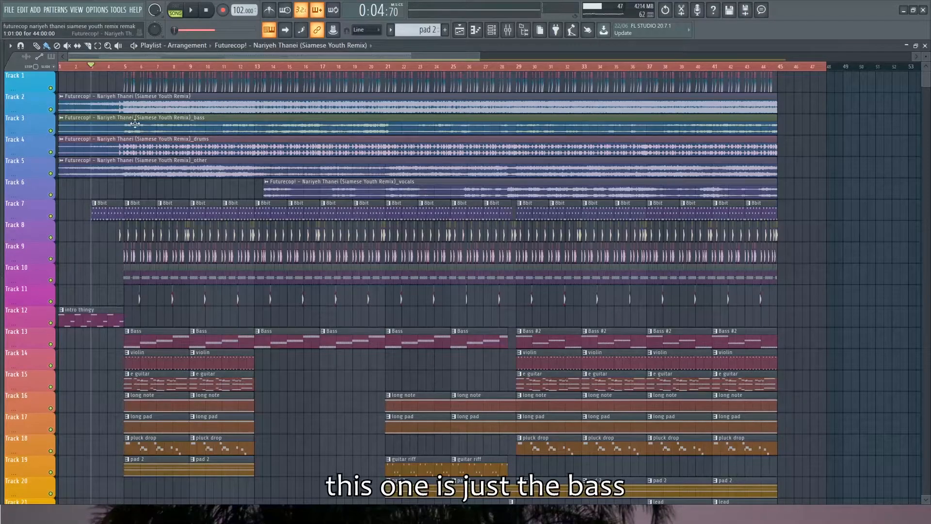
pyautogui.keyDown('alt'); pyautogui.rightClick(124, 119); pyautogui.keyUp('alt')
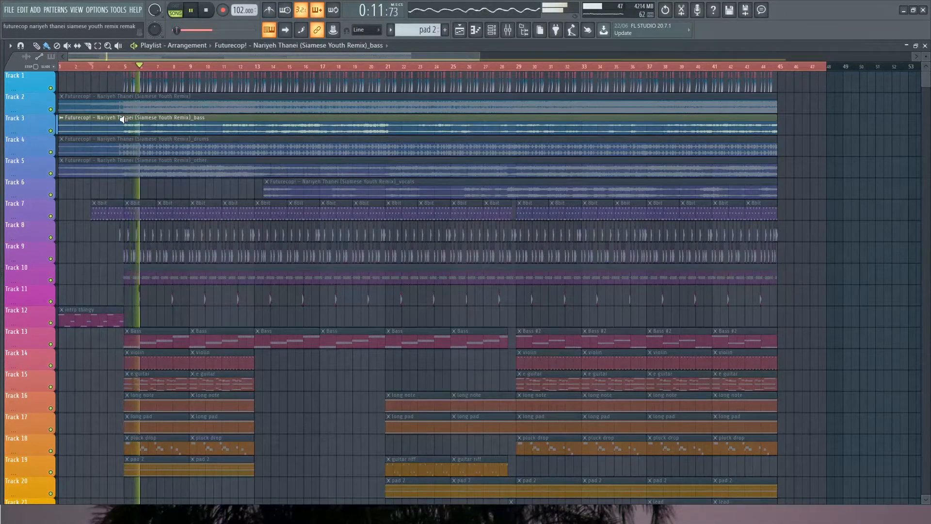
pyautogui.keyDown('alt'); pyautogui.rightClick(116, 147); pyautogui.keyUp('alt')
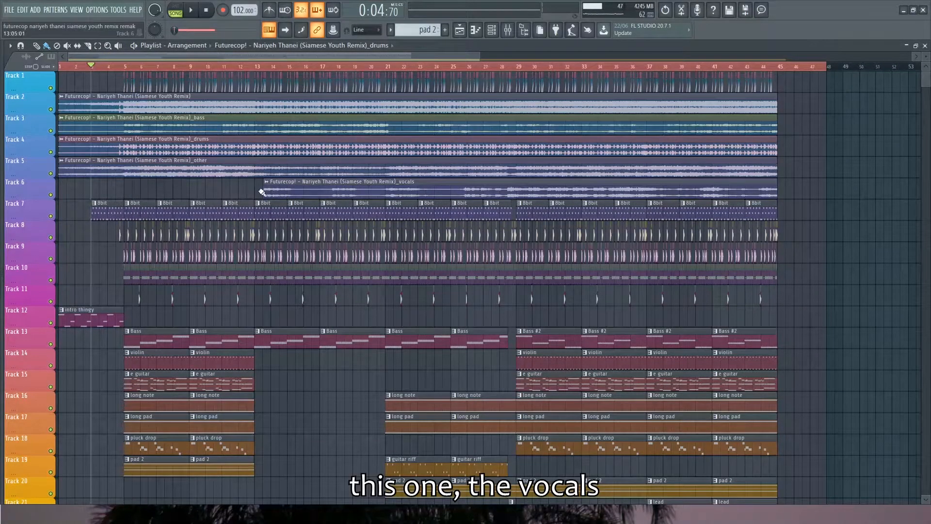
pyautogui.moveTo(265, 191); pyautogui.dragTo(263, 190)
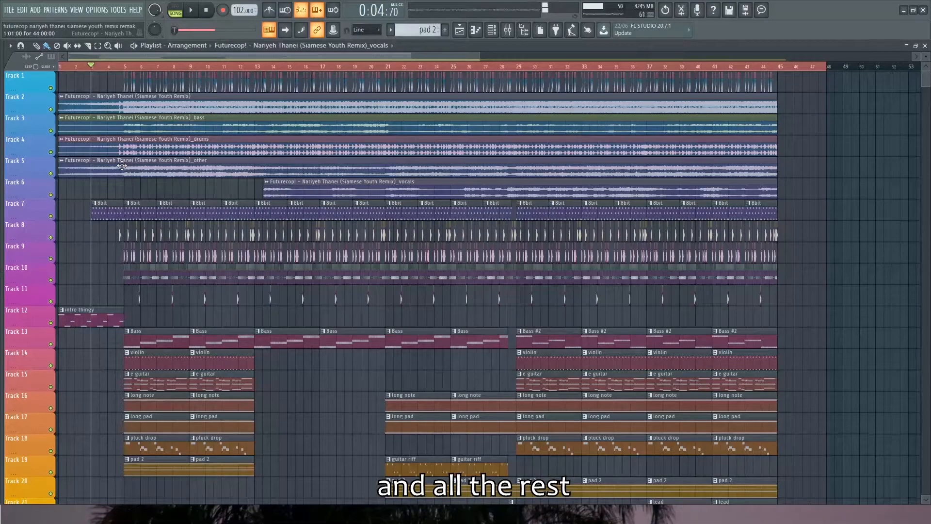
pyautogui.moveTo(118, 166); pyautogui.dragTo(117, 166)
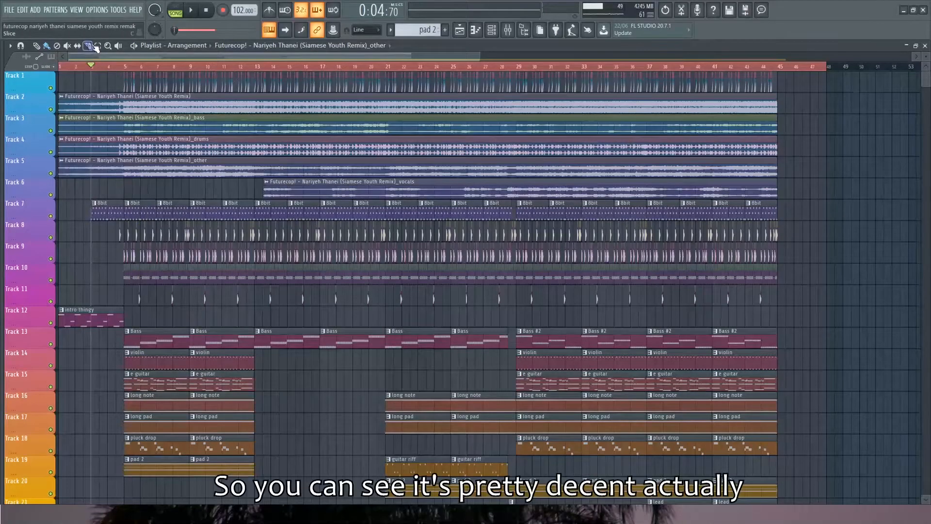
# Mute the sample clips on Tracks 2 to 5 and return to the Draw tool
pyautogui.click(67, 45)
pyautogui.moveTo(119, 102); pyautogui.dragTo(119, 167)
pyautogui.click(36, 46)
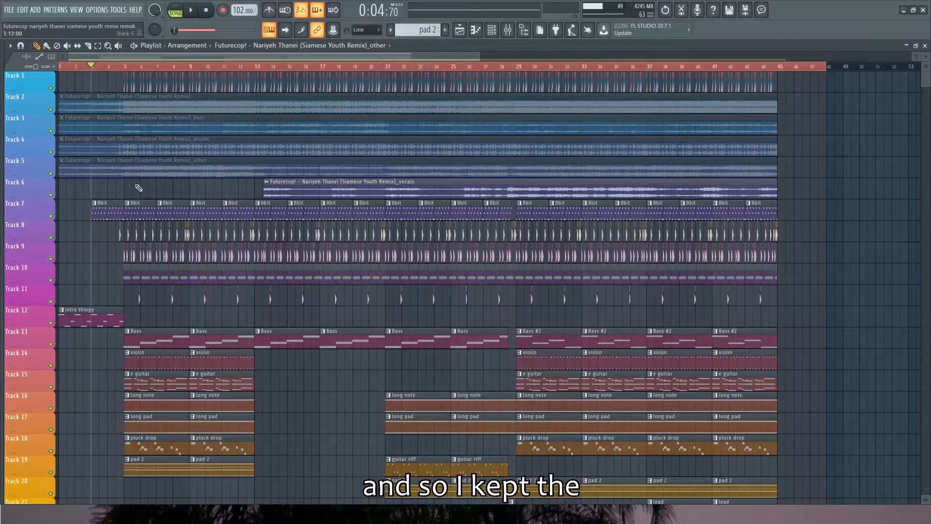
# Play the vocals from about bar 13 with the Vocals mixer track soloed
pyautogui.keyDown('ctrl'); pyautogui.scroll(-2, 218, 195); pyautogui.keyUp('ctrl')
pyautogui.keyDown('alt'); pyautogui.scroll(2, 202, 190); pyautogui.keyUp('alt')
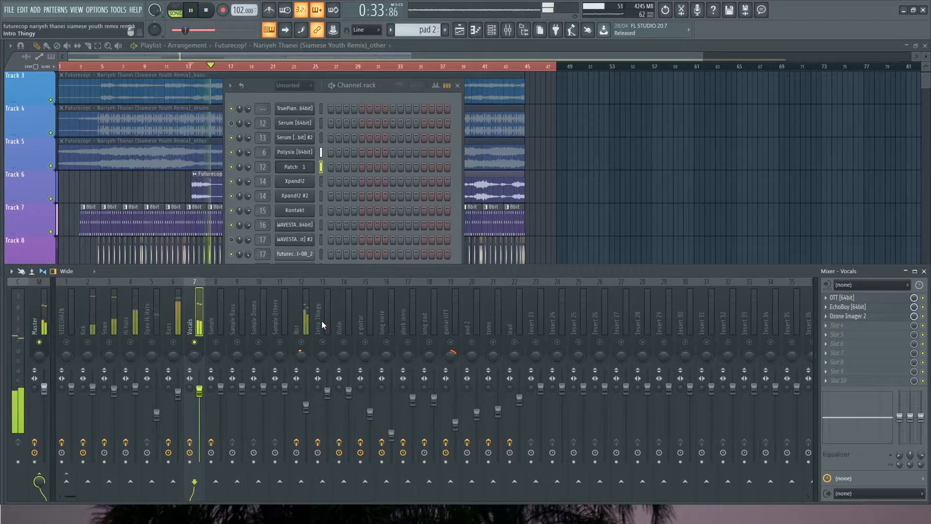
pyautogui.press('space')
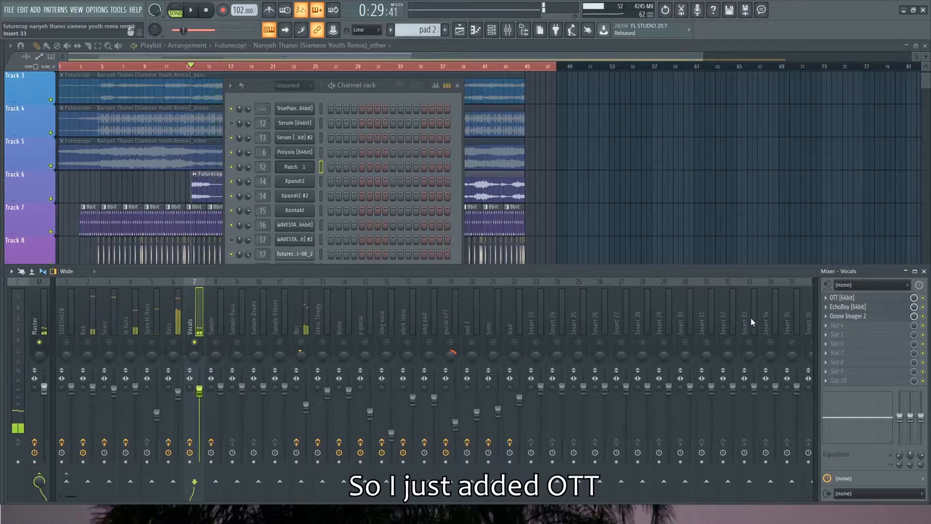
# Inspect the Vocals mixer track's effects: OTT, EchoBoy and Ozone Imager 2
pyautogui.click(856, 297)
pyautogui.click(419, 162)
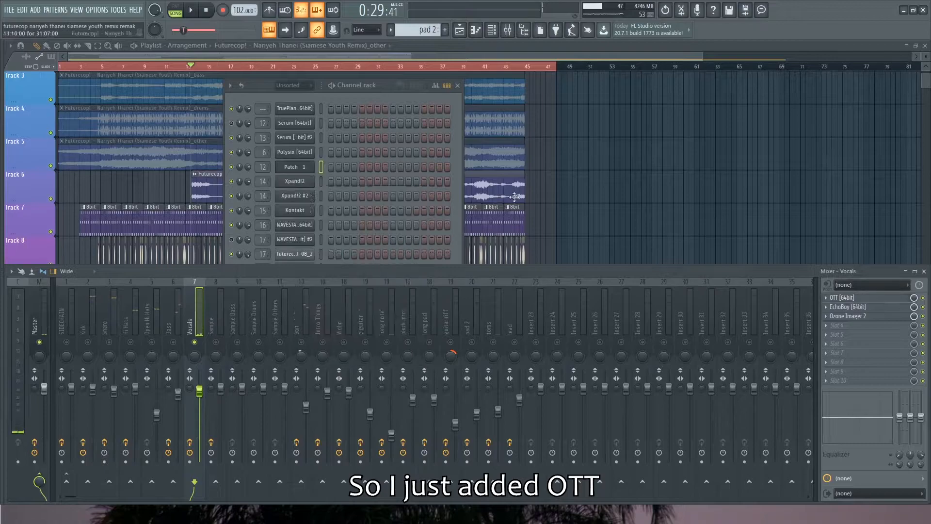
pyautogui.click(855, 306)
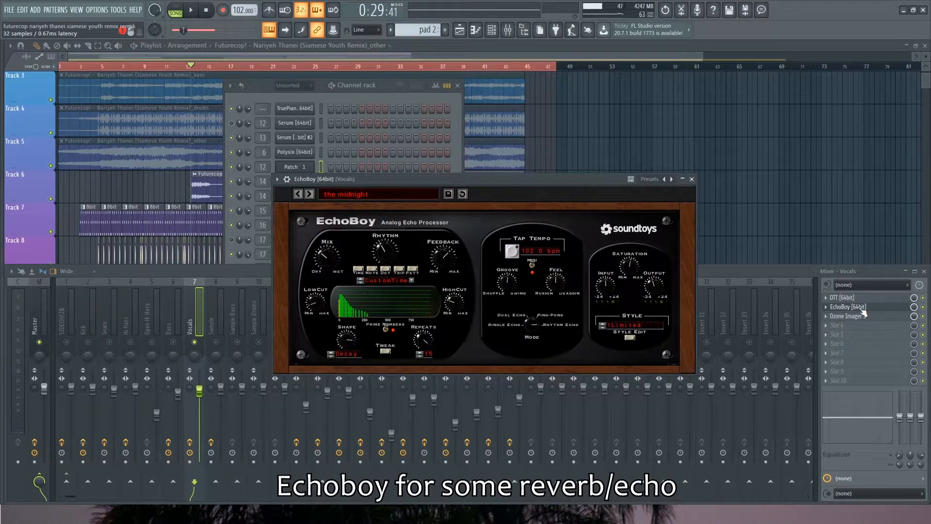
pyautogui.click(863, 308)
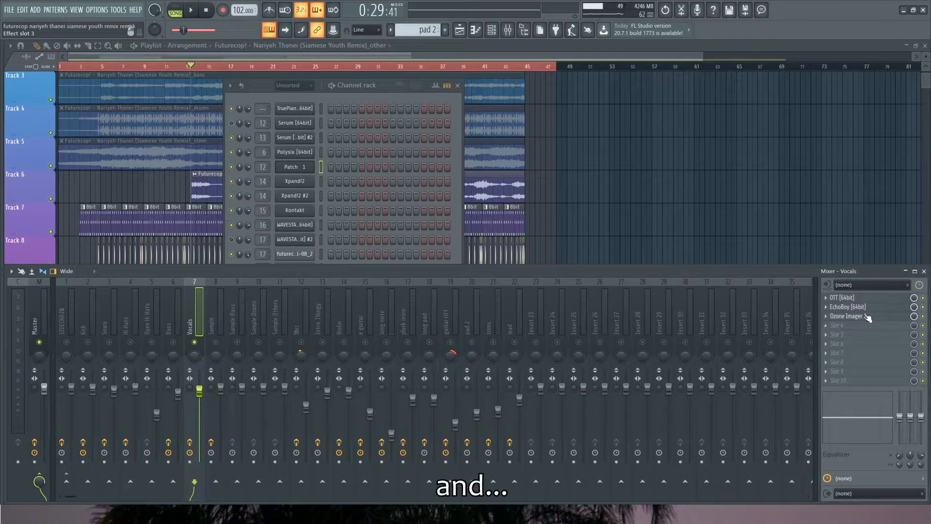
pyautogui.click(856, 316)
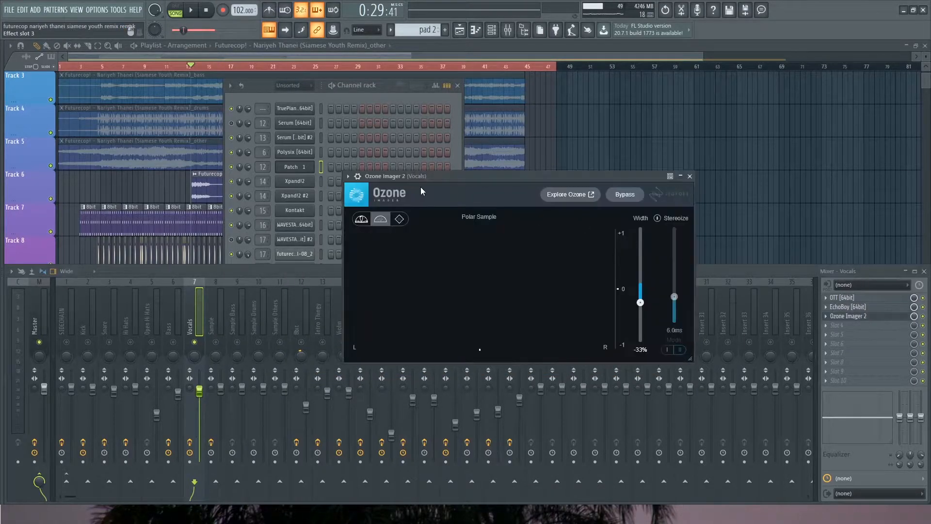
pyautogui.moveTo(467, 181); pyautogui.dragTo(387, 181)
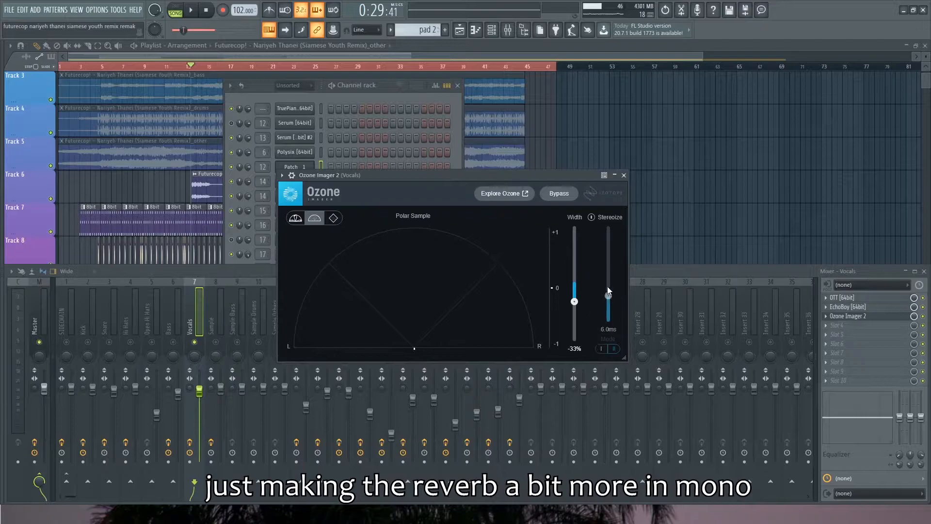
pyautogui.moveTo(522, 176); pyautogui.dragTo(519, 176)
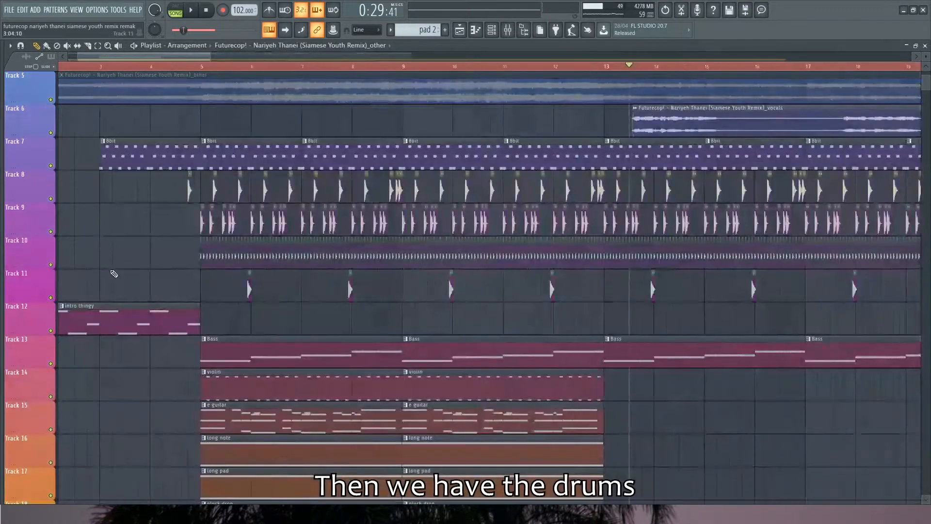
# Play the snare clip on Track 8 on its own and inspect its sample settings and Smack Attack Stereo effect
pyautogui.scroll(-2, 108, 270)
pyautogui.scroll(3, 145, 182)
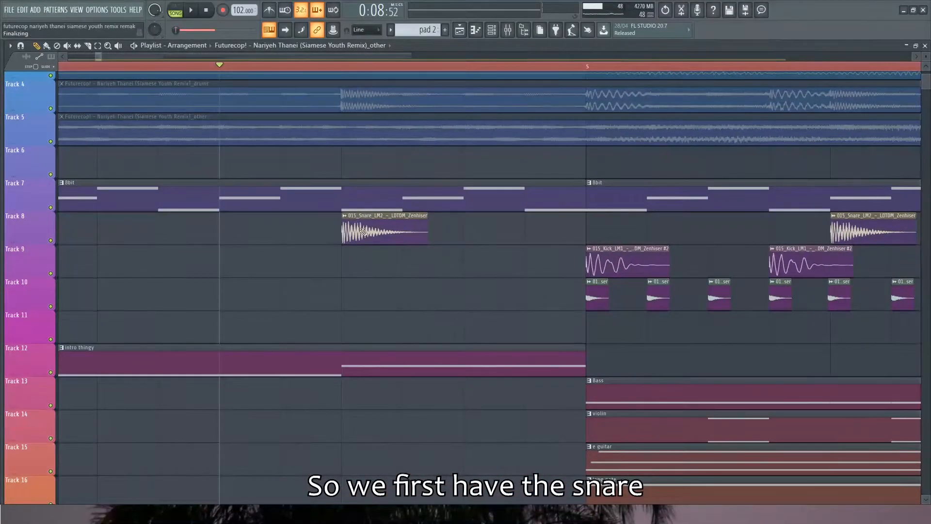
pyautogui.click(363, 233)
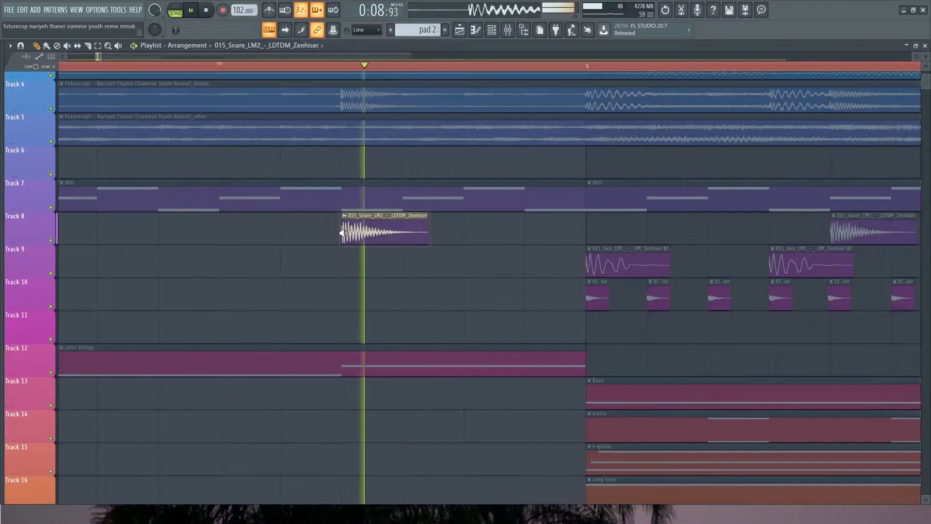
pyautogui.doubleClick(365, 234)
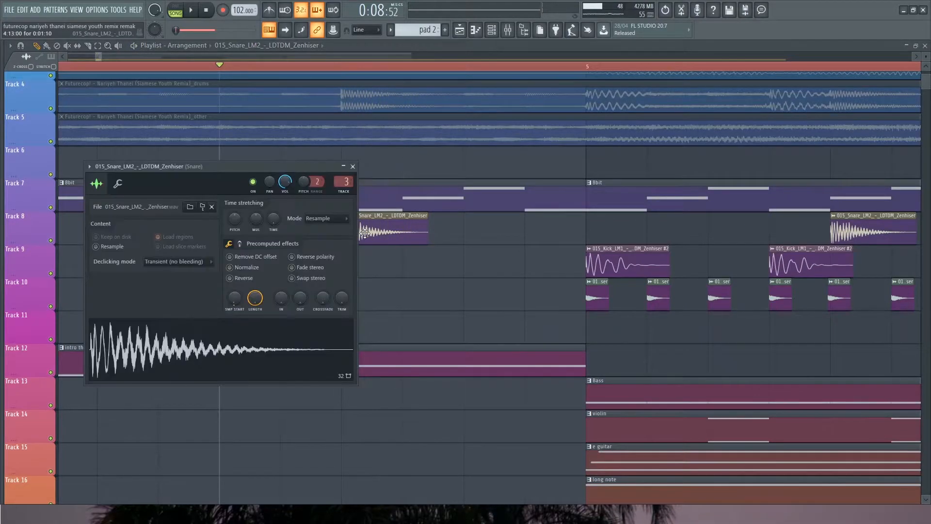
pyautogui.doubleClick(339, 194)
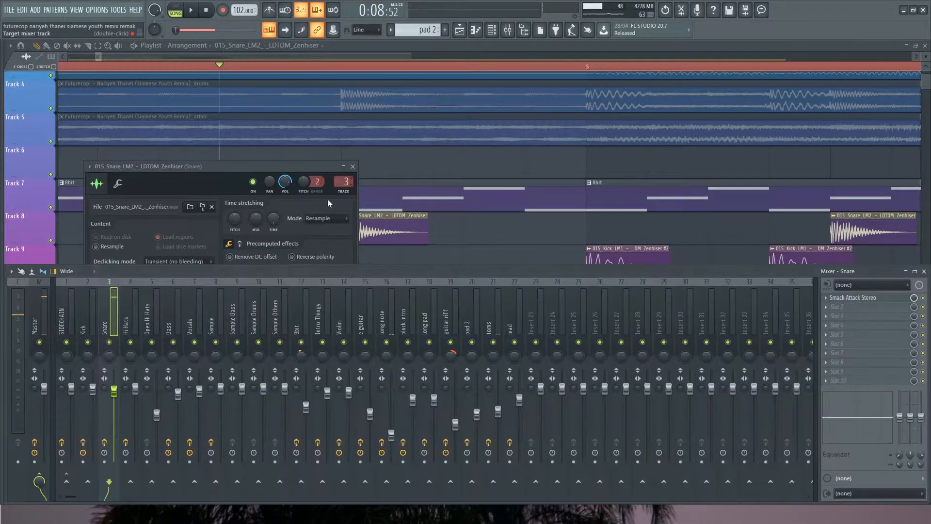
pyautogui.click(857, 298)
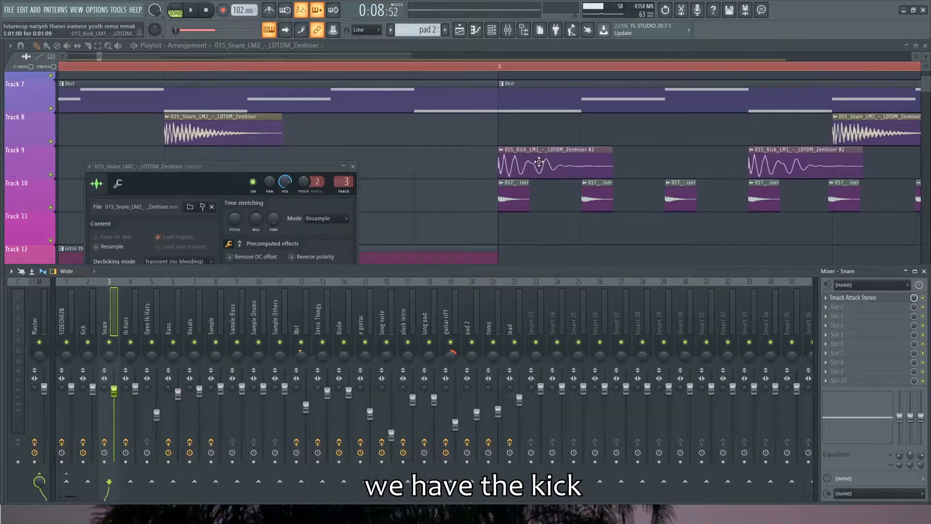
# Open and audition the kick sample from Track 9 and show its mixer track
pyautogui.click(539, 162)
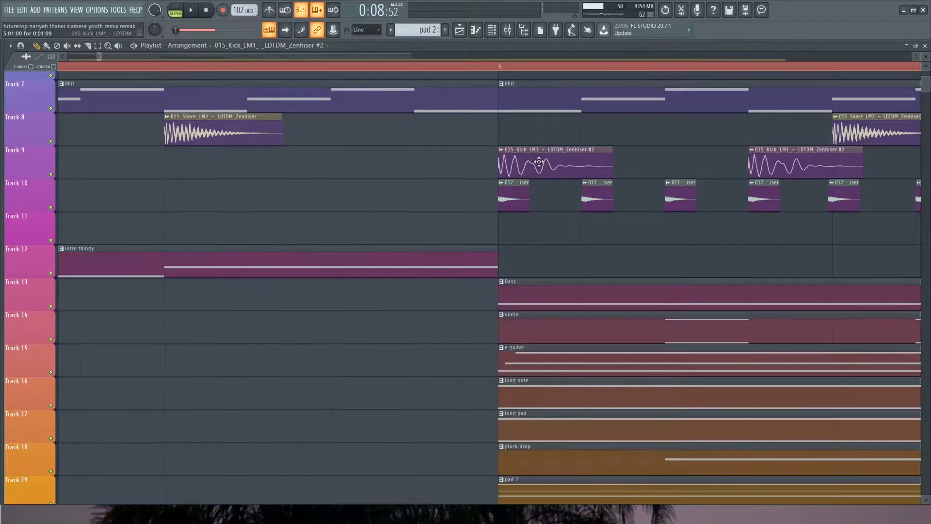
pyautogui.doubleClick(543, 160)
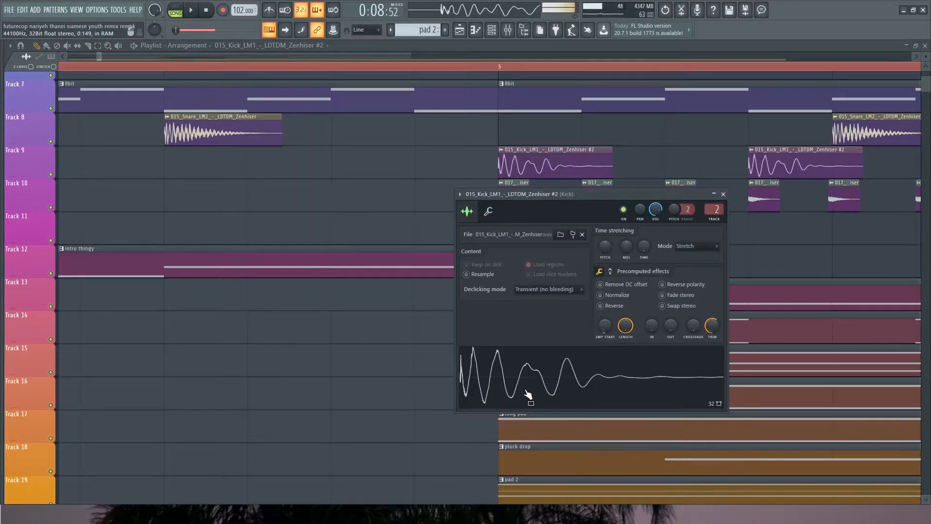
pyautogui.press('F9')
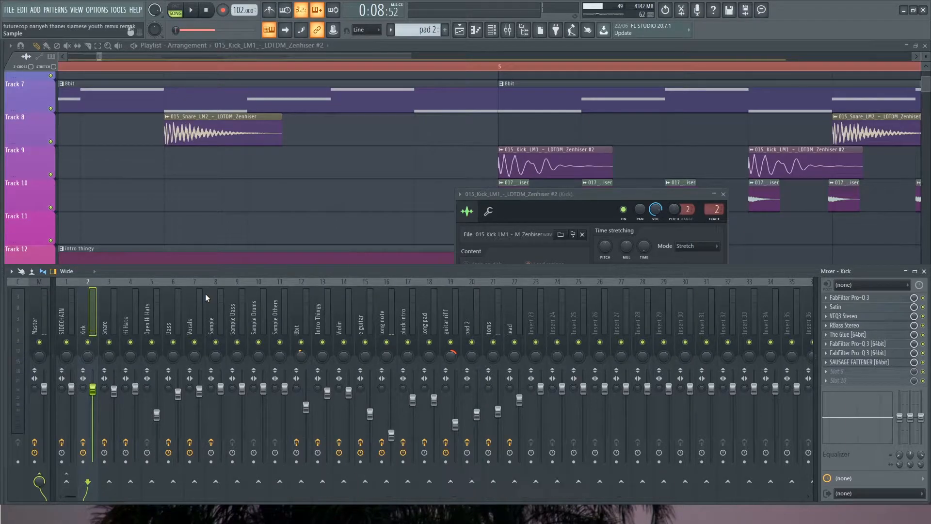
# Inspect the Kick mixer track's first four effects: FabFilter Pro-Q 3, Satin, VEQ3 Stereo and RBass Stereo
pyautogui.click(870, 297)
pyautogui.click(871, 299)
pyautogui.click(870, 306)
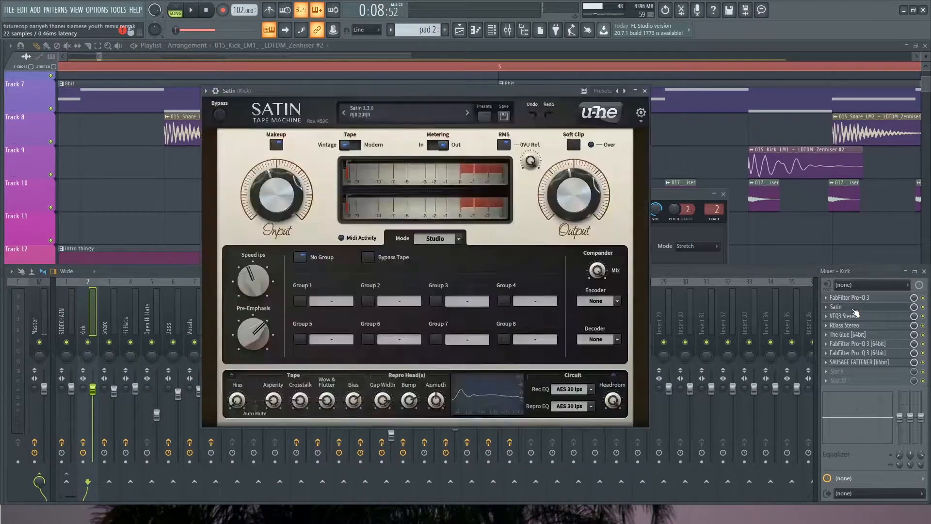
pyautogui.click(838, 308)
pyautogui.click(844, 316)
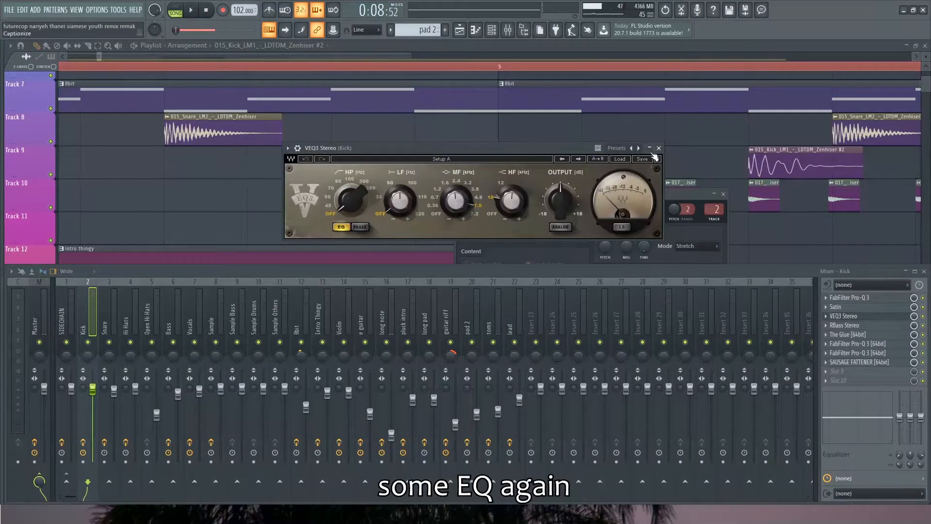
pyautogui.click(658, 148)
pyautogui.click(844, 326)
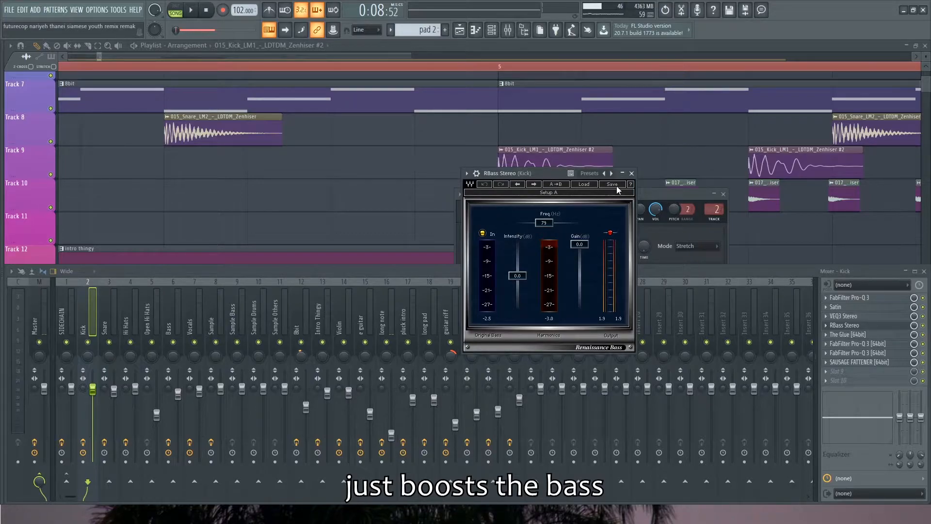
pyautogui.click(634, 169)
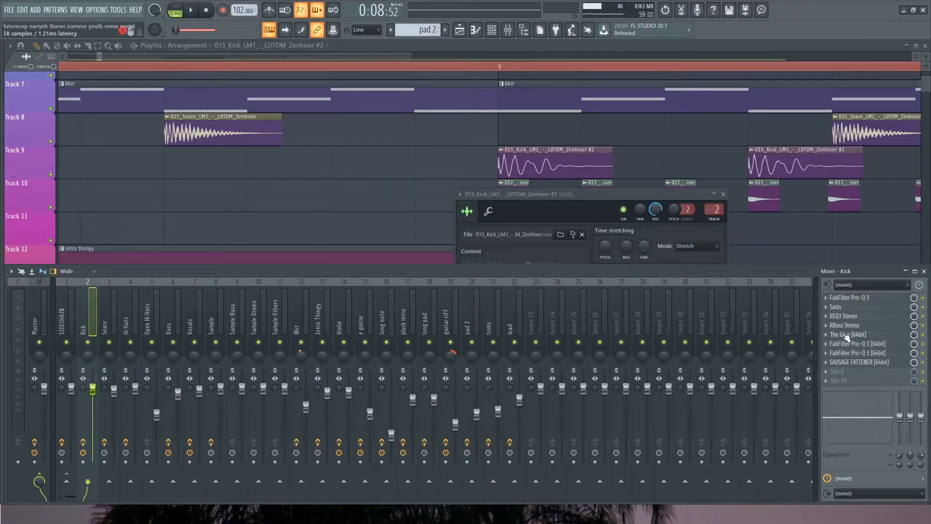
# Inspect the Kick mixer track's remaining effects: The Glue, both FabFilter Pro-Q 3 [64bit] instances and SAUSAGE FATTENER
pyautogui.click(846, 334)
pyautogui.click(475, 96)
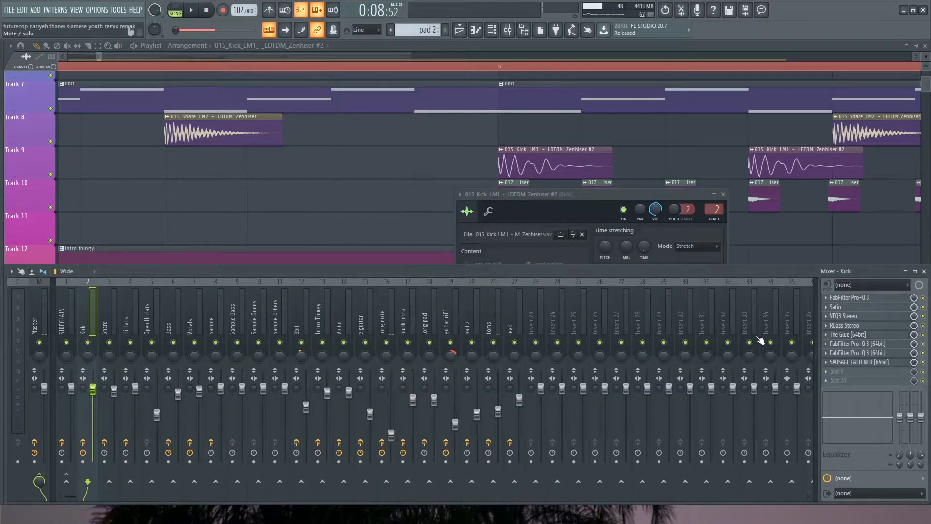
pyautogui.click(841, 344)
pyautogui.click(841, 344)
pyautogui.click(844, 353)
pyautogui.click(844, 353)
pyautogui.click(846, 362)
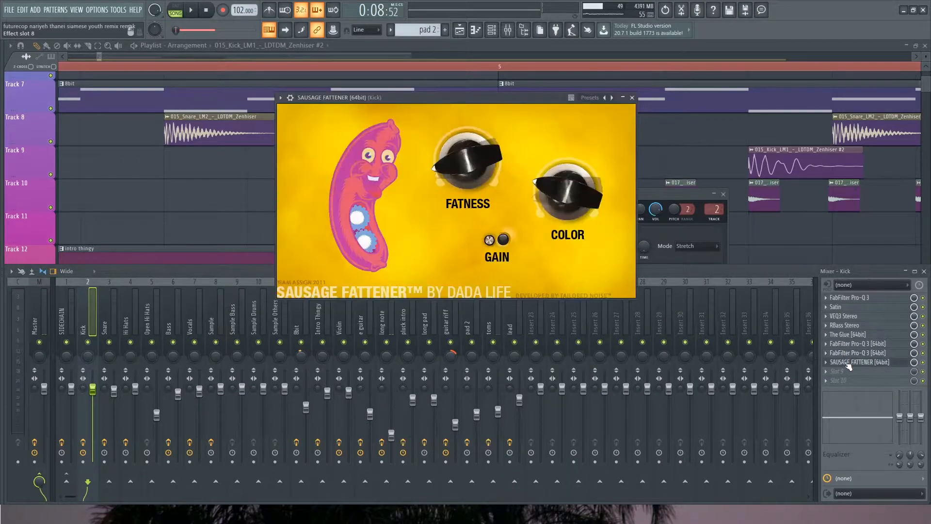
pyautogui.moveTo(411, 107); pyautogui.dragTo(393, 135)
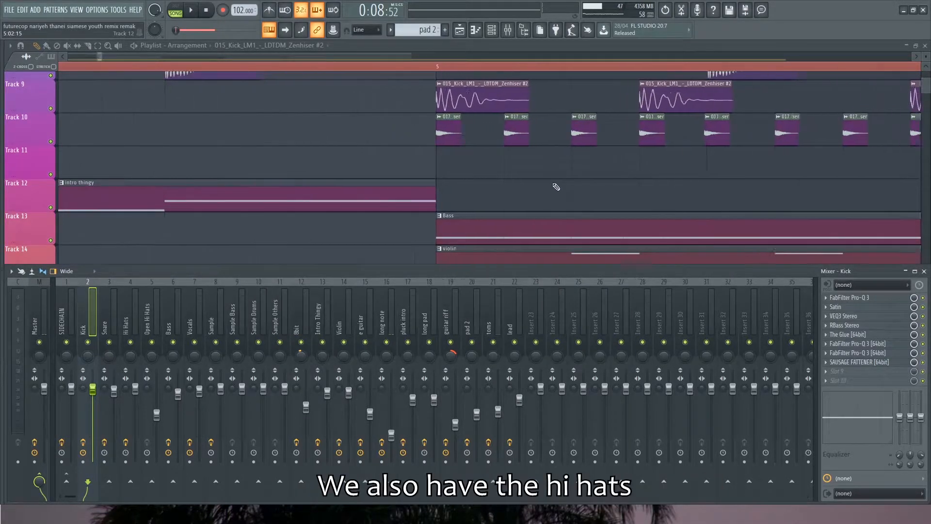
# Play the hi-hats on Track 10 soloed from bar 5 and inspect the Hi Hats mixer track's FabFilter Pro-Q 3
pyautogui.scroll(2, 334, 162)
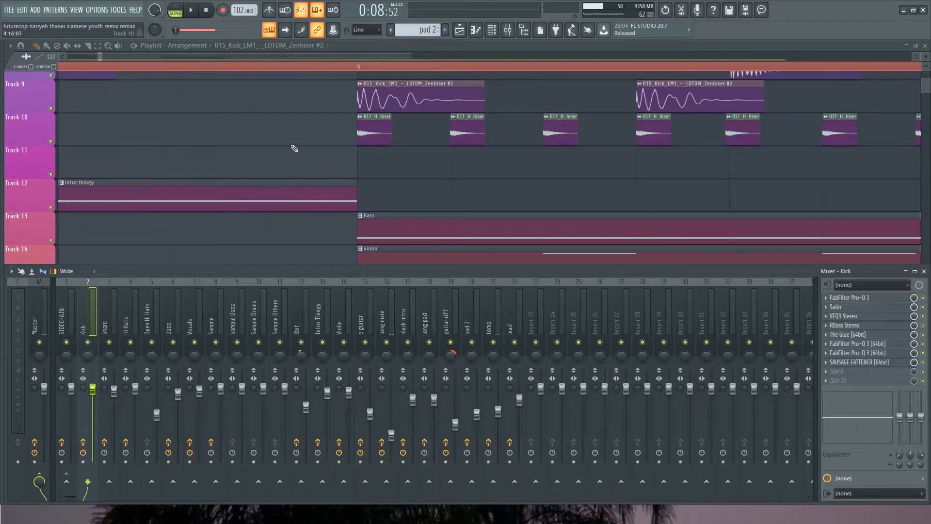
pyautogui.scroll(-2, 291, 150)
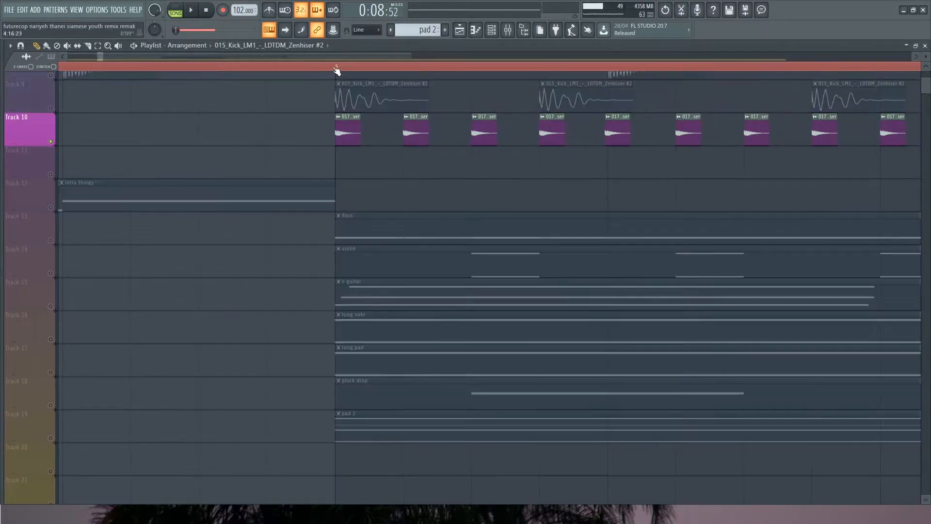
pyautogui.click(335, 68)
pyautogui.press('space')
pyautogui.press('F9')
pyautogui.click(136, 316)
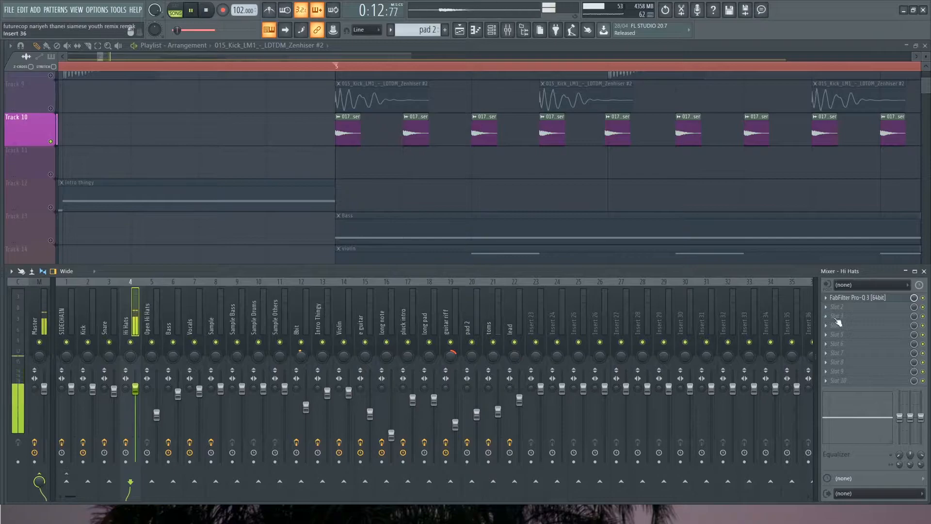
pyautogui.click(858, 298)
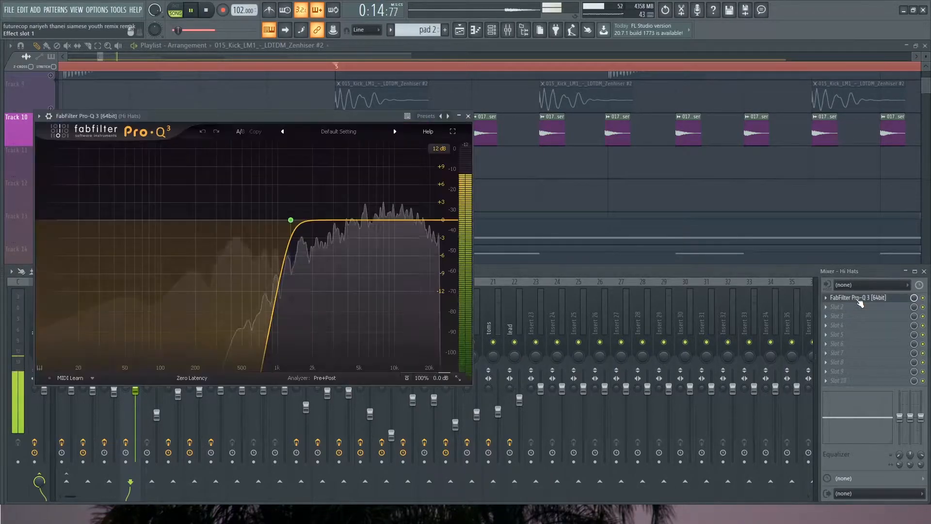
pyautogui.click(468, 116)
pyautogui.scroll(-2, 237, 168)
pyautogui.press('space')
# Solo Track 11, play the open hi-hat just before bar 6, and show its sample settings and mixer track
pyautogui.scroll(-3, 249, 166)
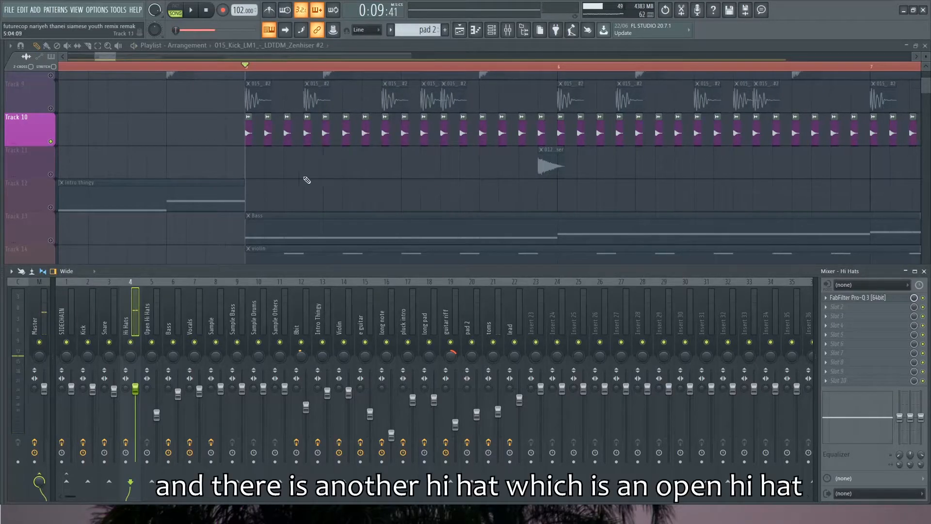
pyautogui.click(54, 174)
pyautogui.press('F9')
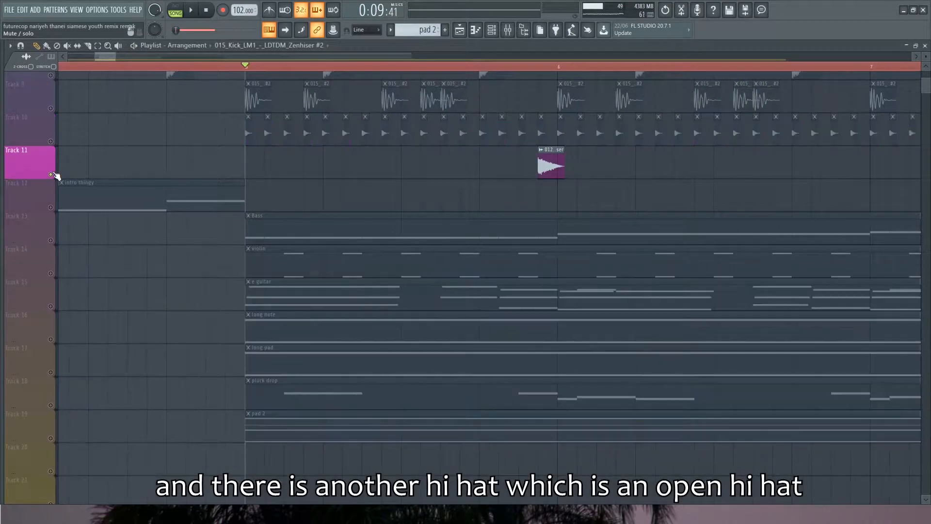
pyautogui.click(539, 71)
pyautogui.scroll(3, 605, 180)
pyautogui.press('space')
pyautogui.press('space')
pyautogui.press('space')
pyautogui.press('space')
pyautogui.doubleClick(447, 174)
pyautogui.press('F9')
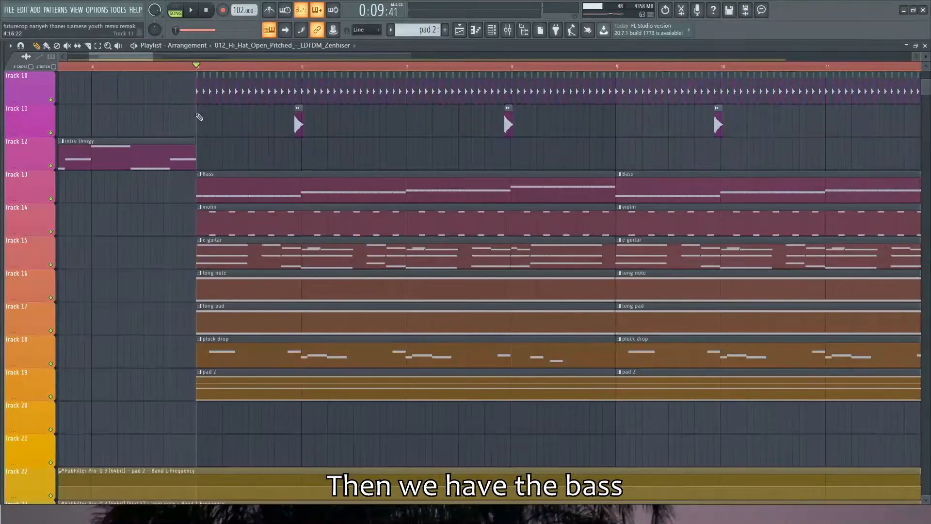
# Play the bass on Track 13 soloed from bar 5 and show the Bass mixer track's effect chain
pyautogui.rightClick(50, 198)
pyautogui.press('space')
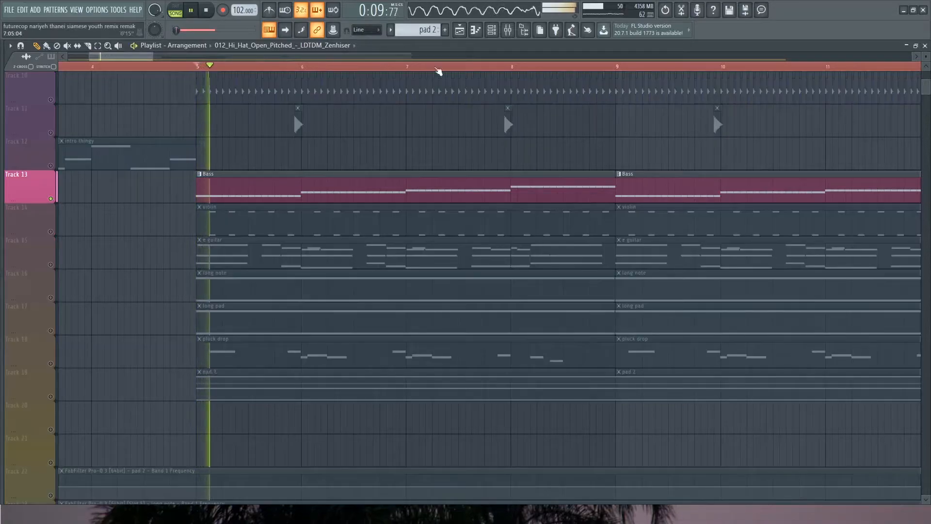
pyautogui.click(492, 35)
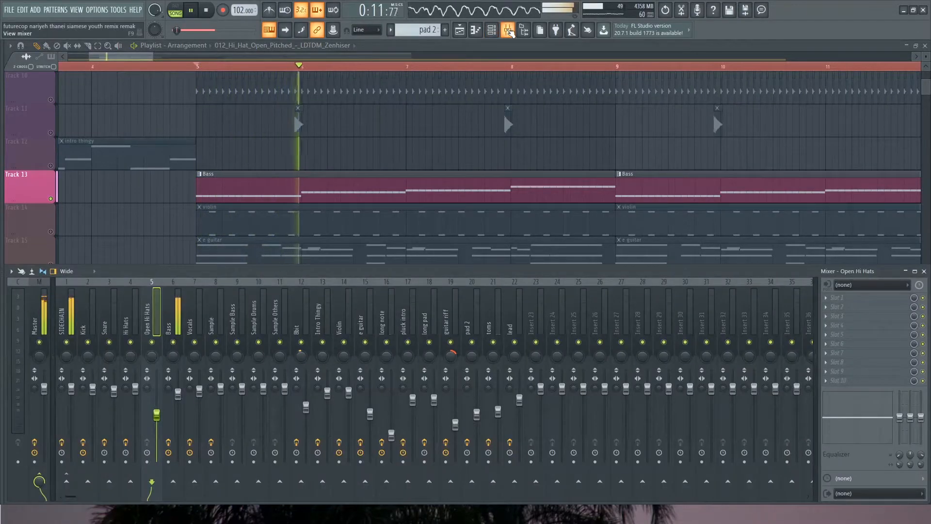
pyautogui.click(171, 315)
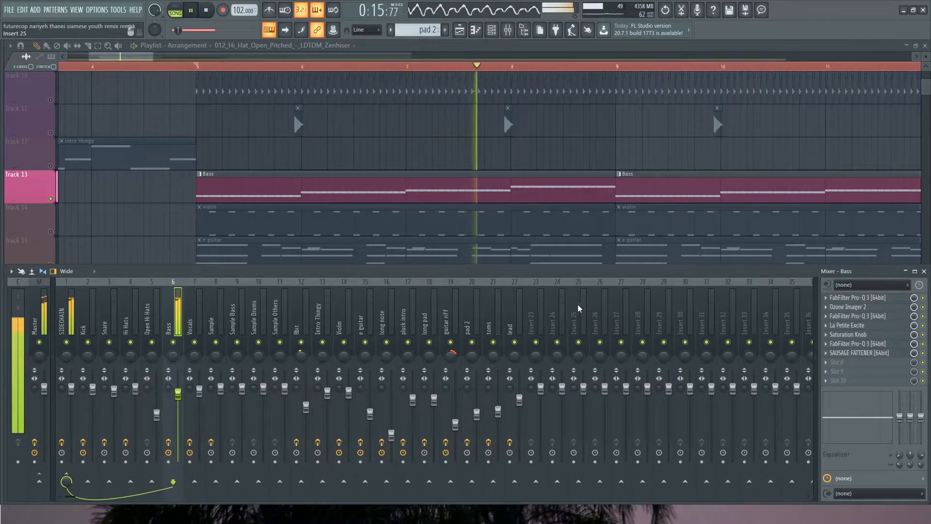
# Play the bass with the Bass mixer track's effects bypassed, then re-enable the effects
pyautogui.press('space')
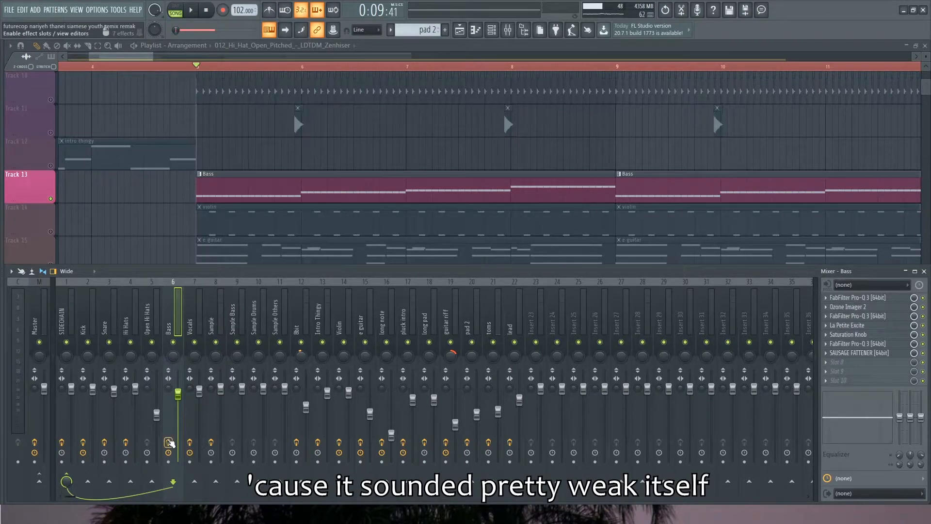
pyautogui.press('space')
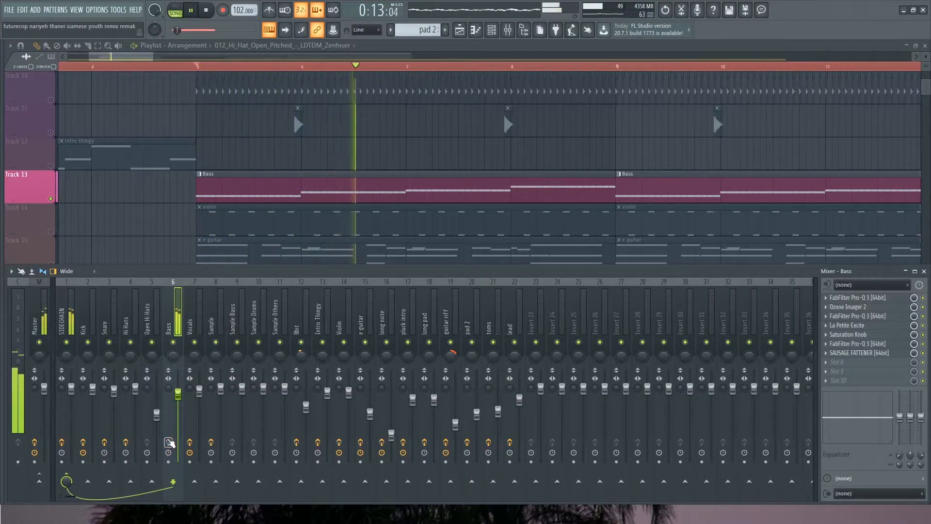
pyautogui.press('space')
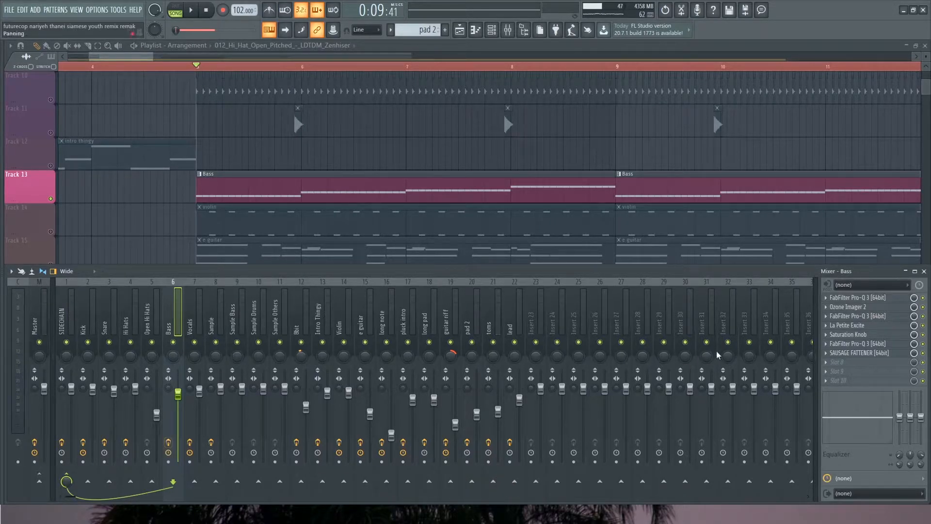
# Inspect the Bass mixer track's first three effects: FabFilter Pro-Q 3, Ozone Imager 2 and the second FabFilter Pro-Q 3
pyautogui.click(857, 298)
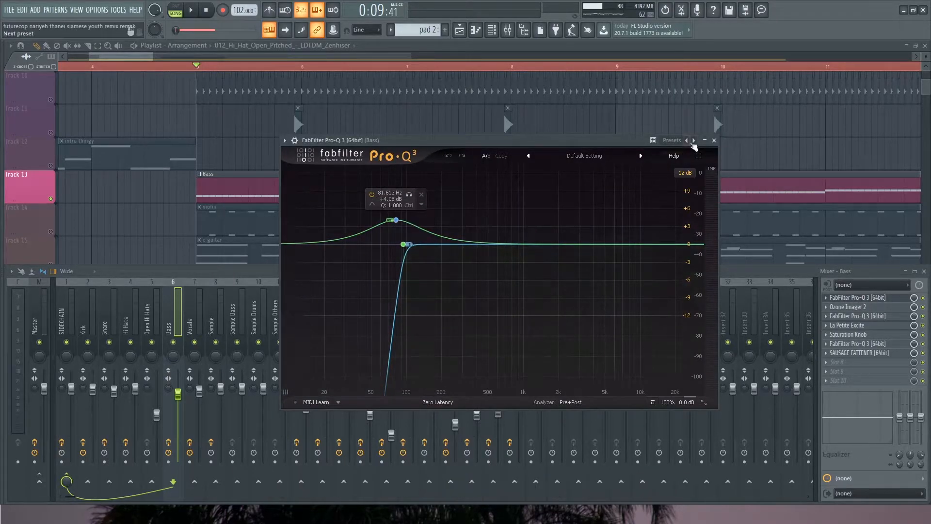
pyautogui.click(714, 140)
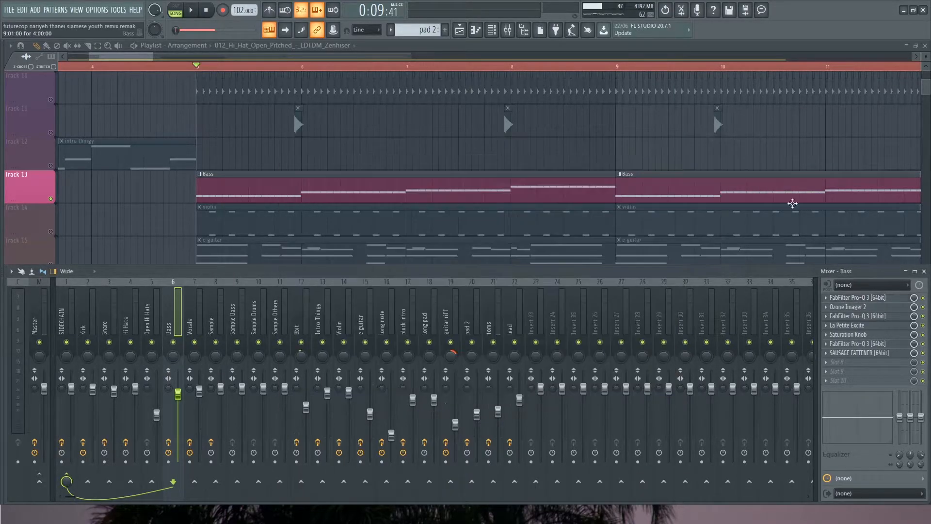
pyautogui.click(853, 307)
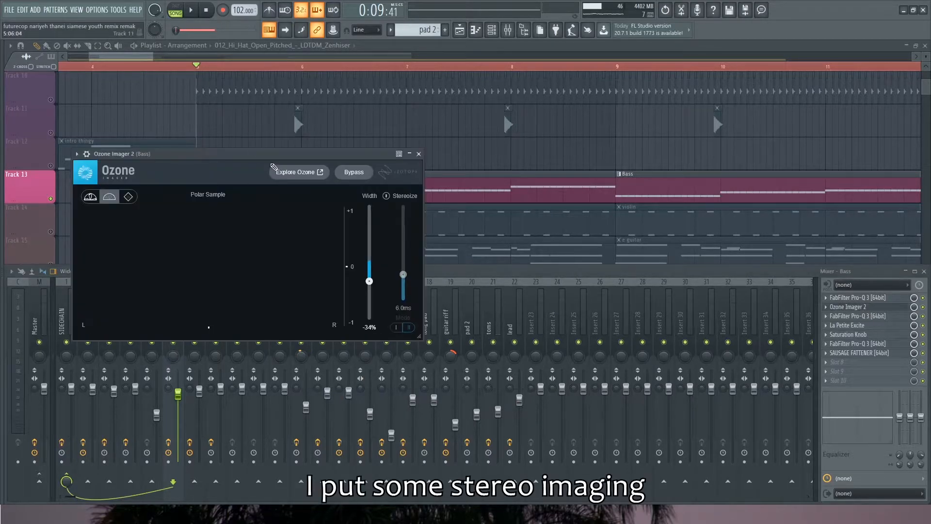
pyautogui.moveTo(268, 162); pyautogui.dragTo(278, 168)
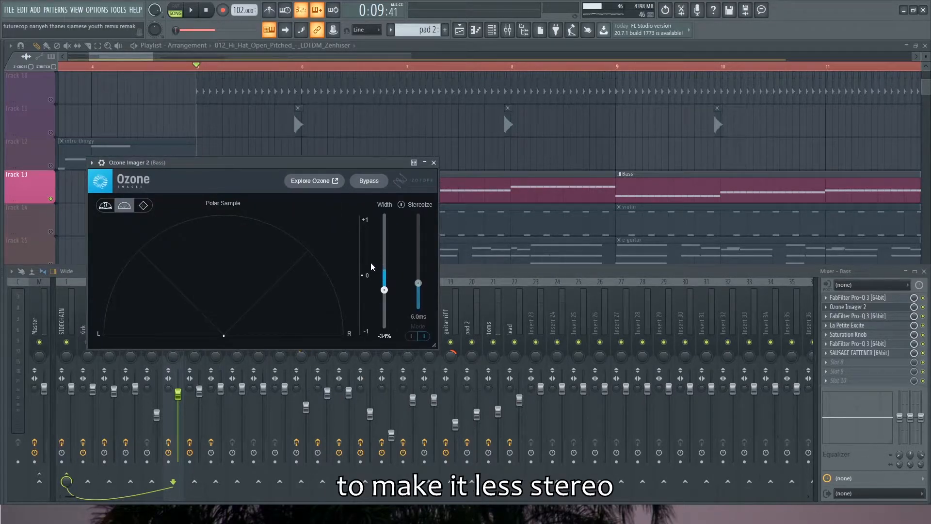
pyautogui.click(434, 163)
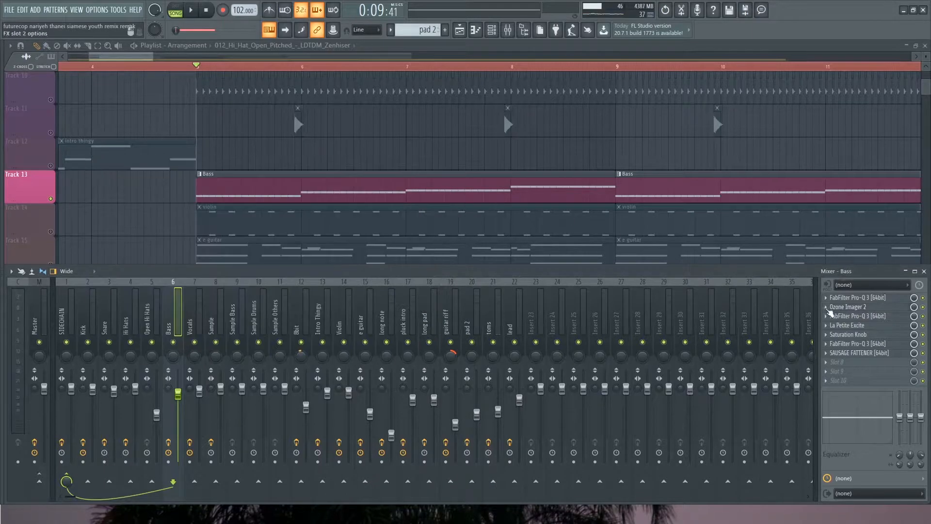
pyautogui.click(850, 317)
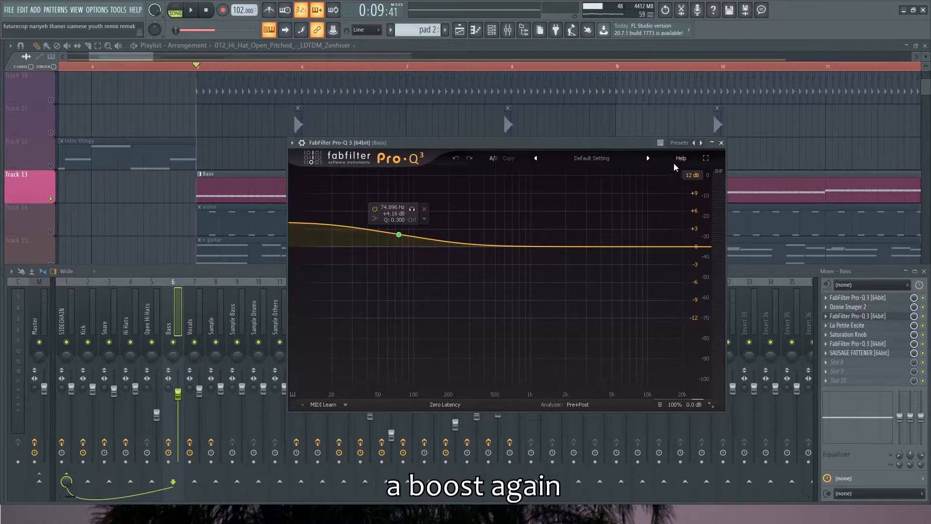
pyautogui.click(722, 144)
# Inspect the Bass mixer track's remaining effects: La Petite Excite, Saturation Knob, the third FabFilter Pro-Q 3 and SAUSAGE FATTENER
pyautogui.click(851, 325)
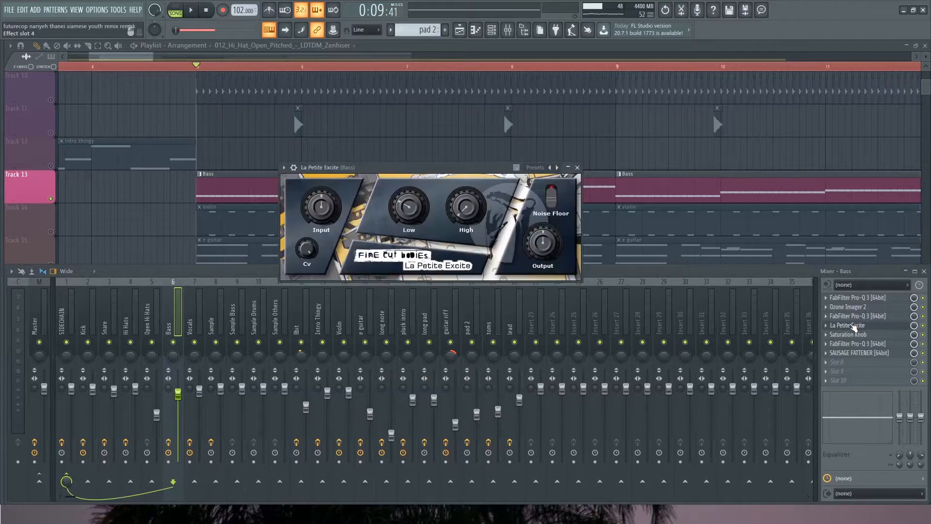
pyautogui.click(576, 168)
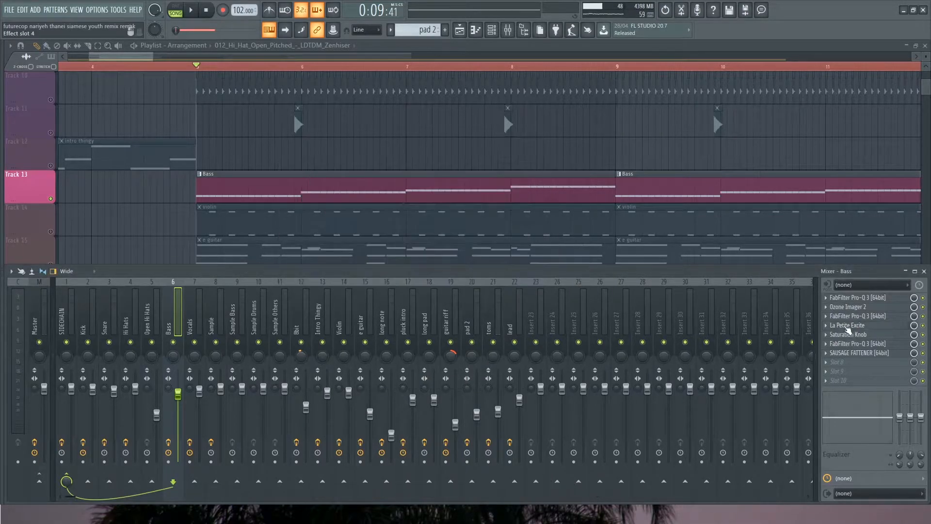
pyautogui.click(848, 334)
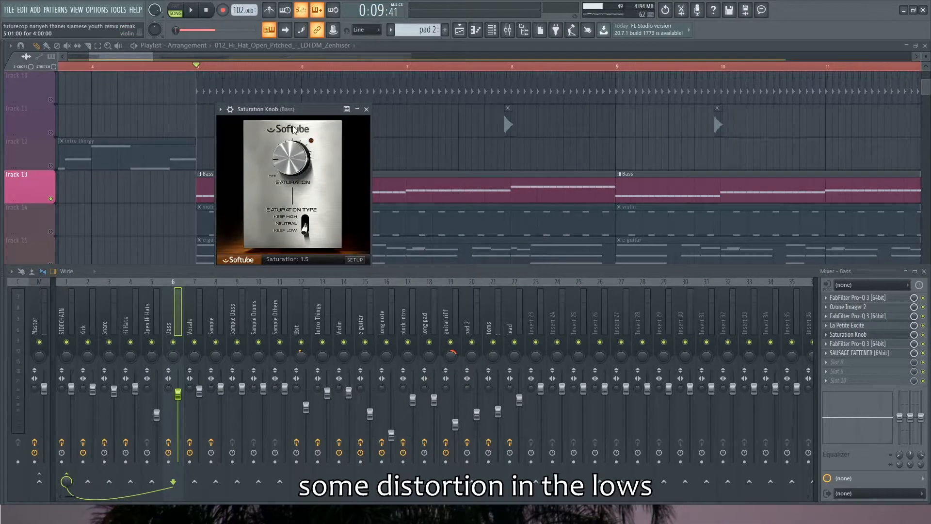
pyautogui.click(367, 109)
pyautogui.click(853, 344)
pyautogui.click(367, 207)
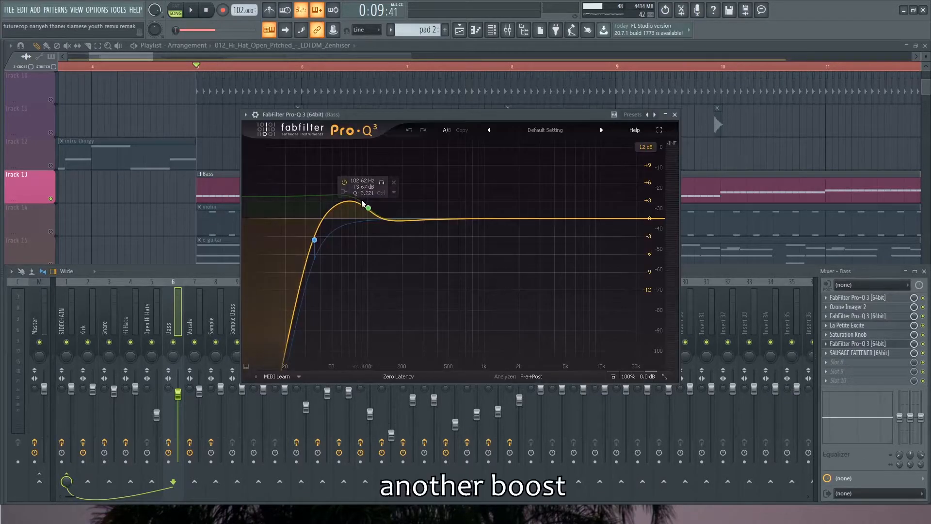
pyautogui.click(675, 115)
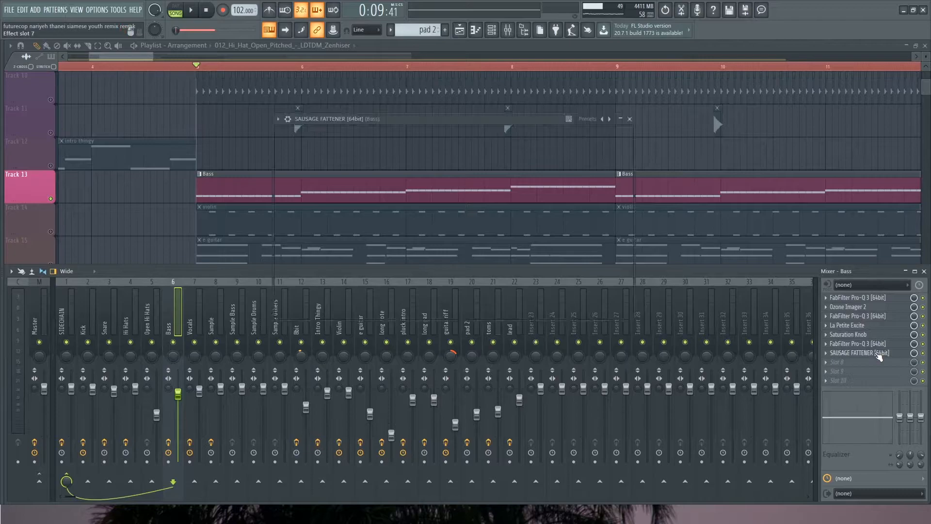
pyautogui.click(859, 352)
pyautogui.moveTo(455, 119); pyautogui.dragTo(370, 142)
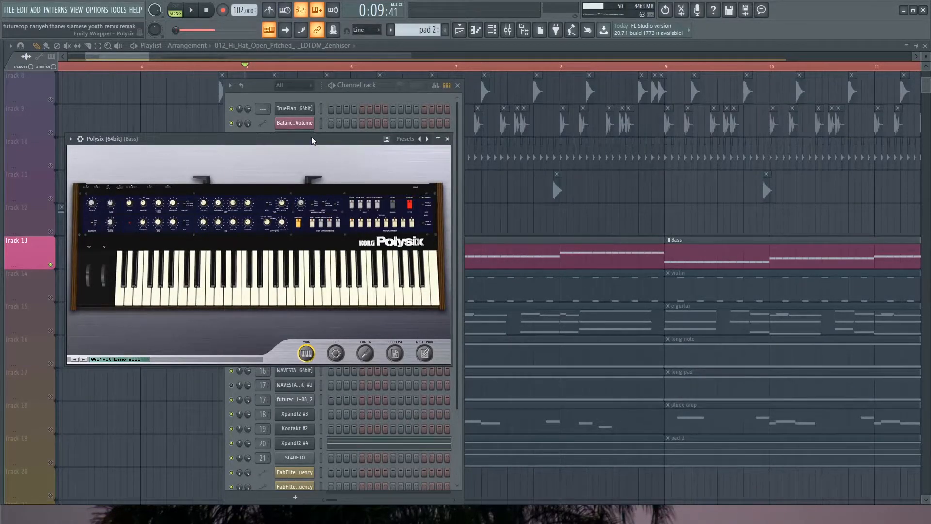
# Inspect the Polysix synth that plays the bass
pyautogui.moveTo(311, 138); pyautogui.dragTo(327, 131)
pyautogui.moveTo(172, 295)
pyautogui.mouseDown()
pyautogui.moveTo(430, 292)
pyautogui.moveTo(158, 292)
pyautogui.mouseUp()
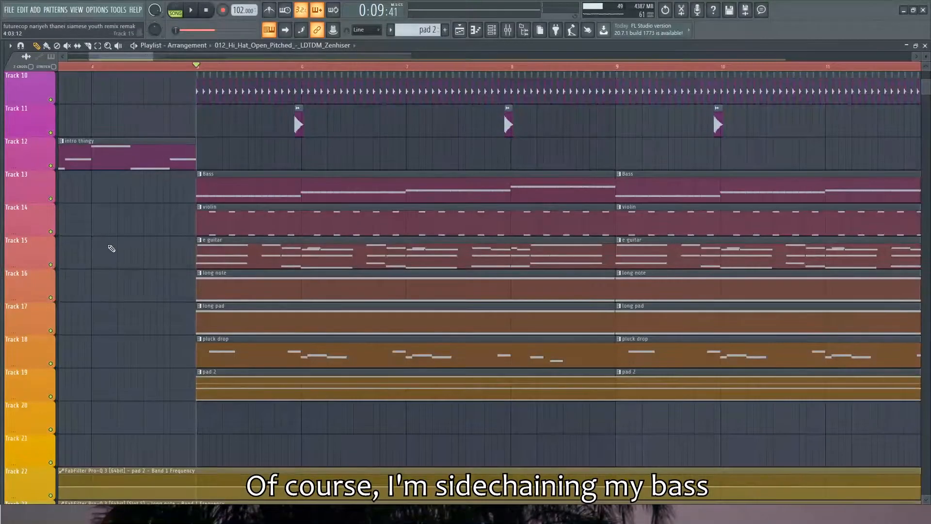
# Solo the kick on Track 9, adding the bass on Track 13 and the sidechain automation on Track 1
pyautogui.scroll(4, 112, 248)
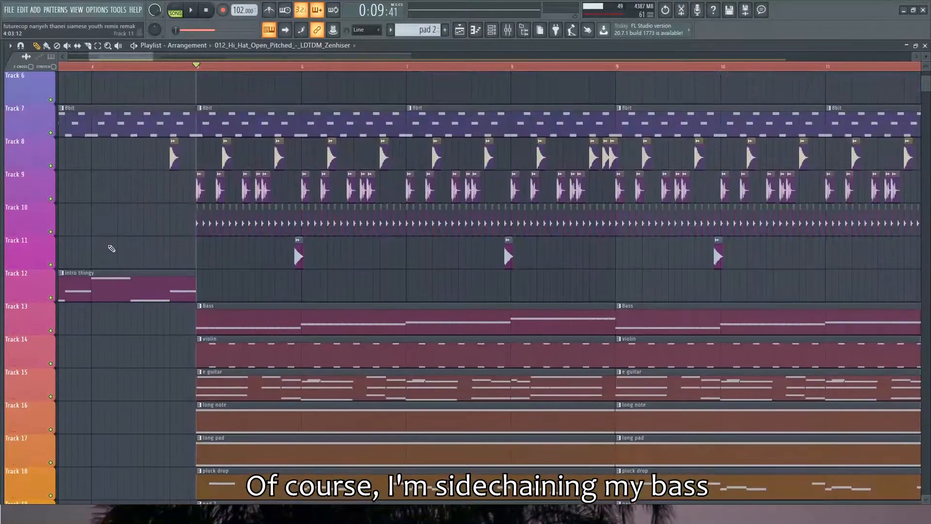
pyautogui.keyDown('ctrl'); pyautogui.scroll(3, 146, 243); pyautogui.keyUp('ctrl')
pyautogui.keyDown('ctrl'); pyautogui.scroll(-3, 145, 244); pyautogui.keyUp('ctrl')
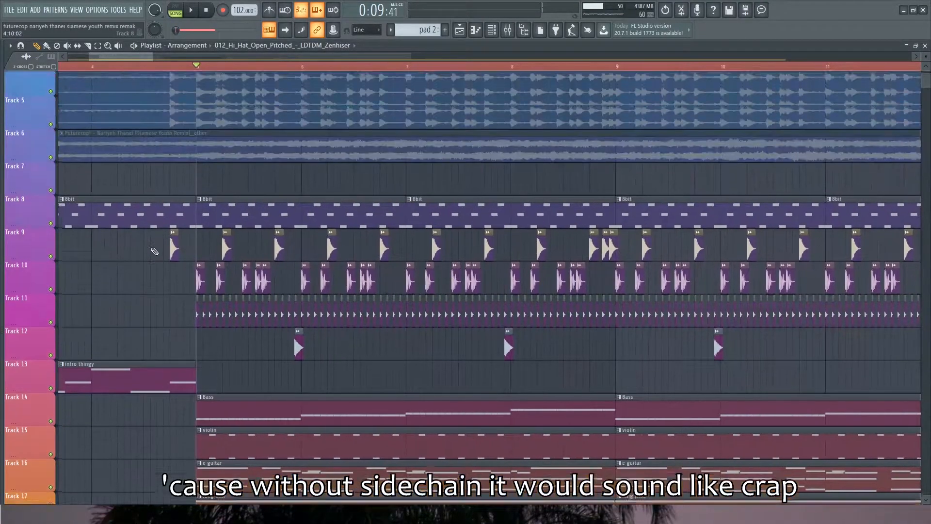
pyautogui.scroll(4, 155, 251)
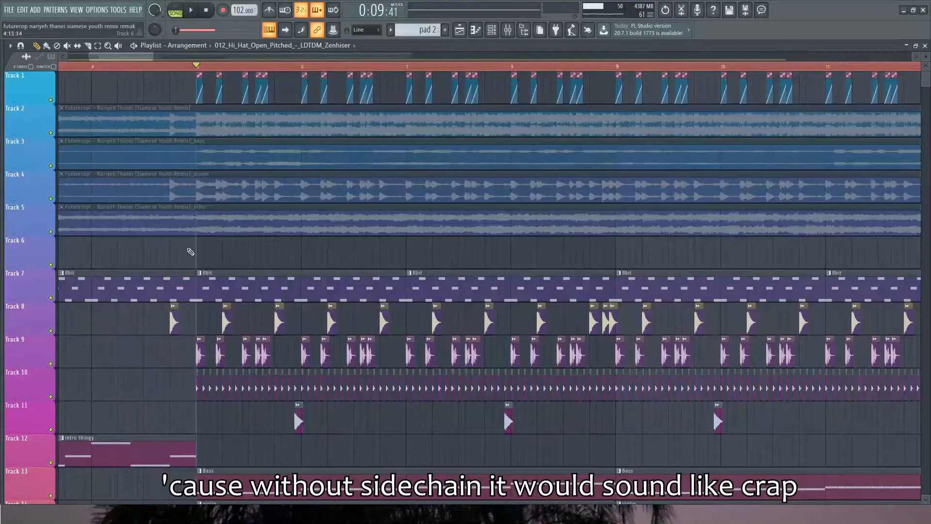
pyautogui.keyDown('ctrl'); pyautogui.scroll(3, 199, 248); pyautogui.keyUp('ctrl')
pyautogui.scroll(-2, 136, 271)
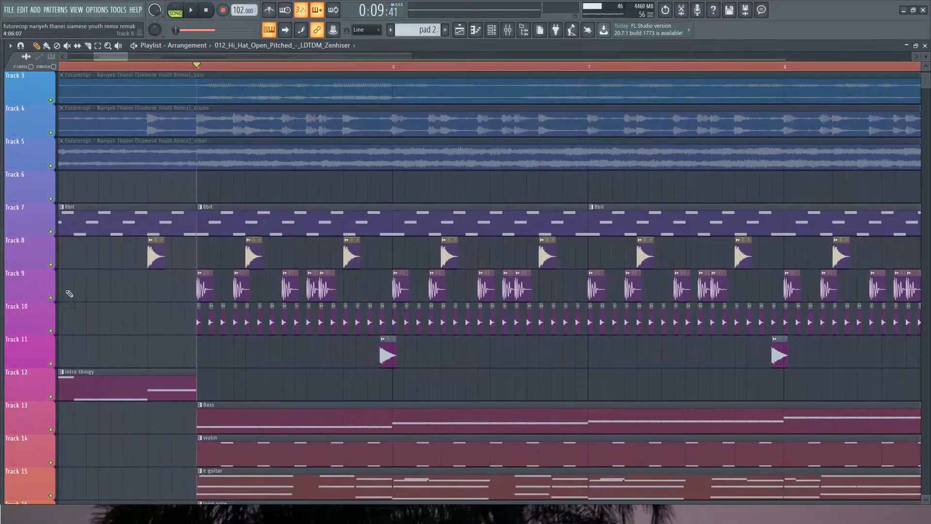
pyautogui.rightClick(50, 297)
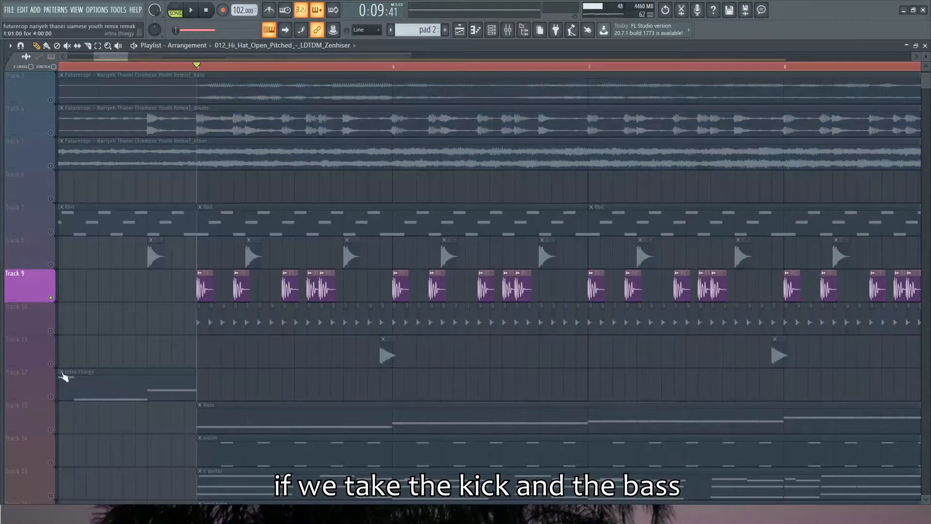
pyautogui.click(51, 430)
pyautogui.scroll(2, 68, 104)
pyautogui.click(55, 104)
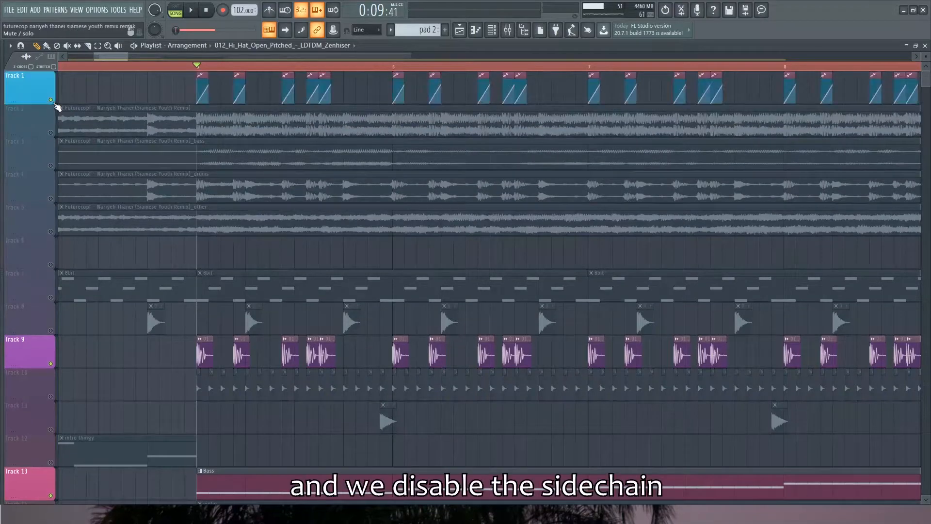
# Disable Fruity Balance on the SIDECHAIN mixer track and play the kick and bass to hear them without sidechaining
pyautogui.click(508, 30)
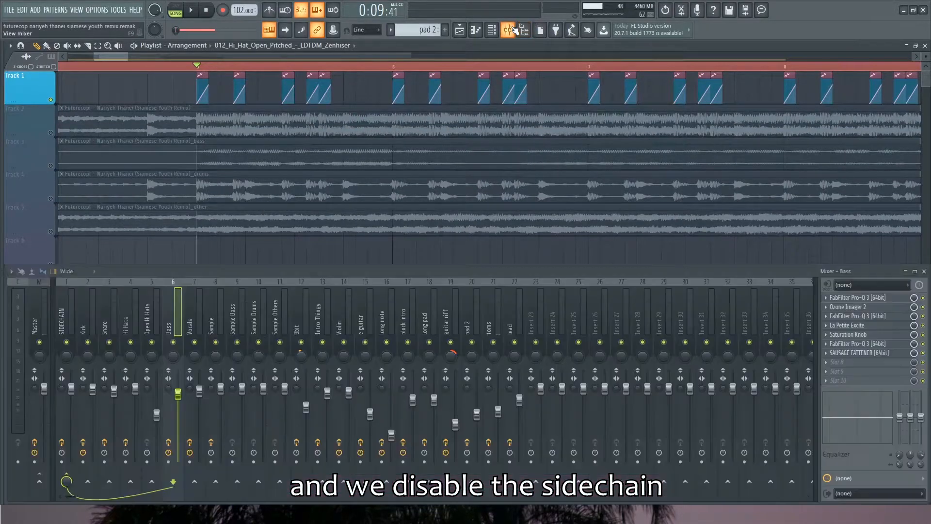
pyautogui.click(77, 321)
pyautogui.click(923, 380)
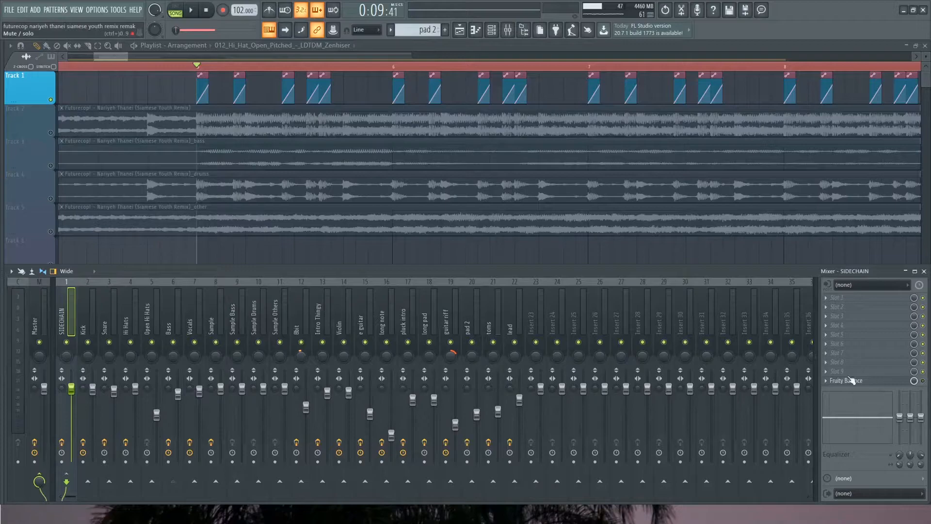
pyautogui.press('space')
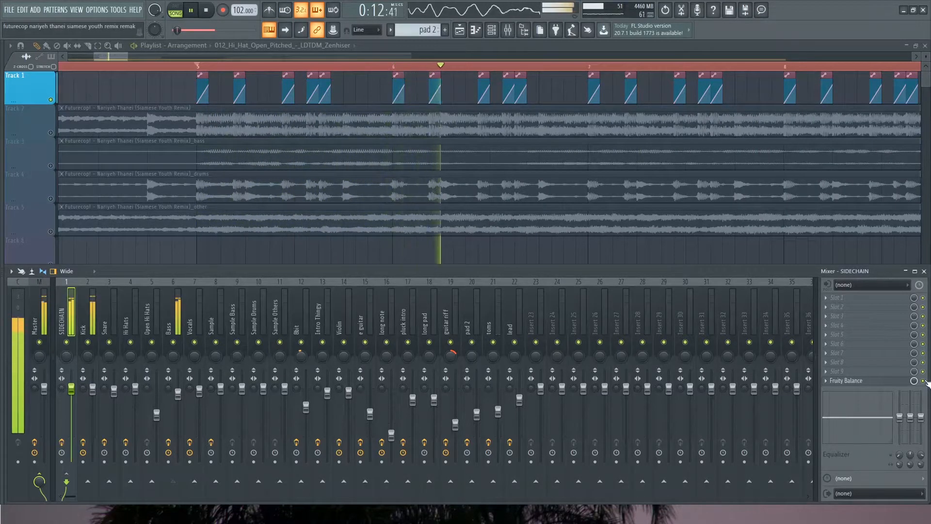
pyautogui.press('space')
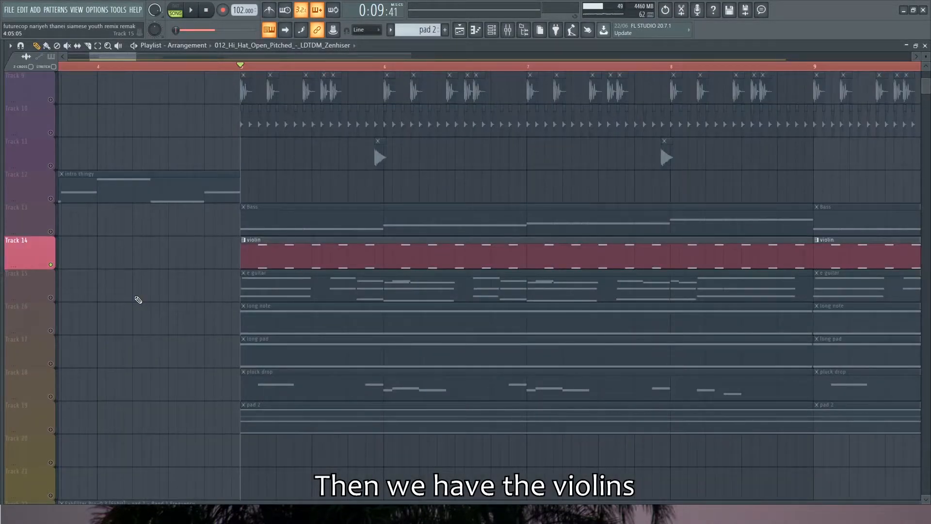
# Play the violins on Track 14, then inspect the first Xpand!2 and play it alone with Xpand!2 #2 muted
pyautogui.press('space')
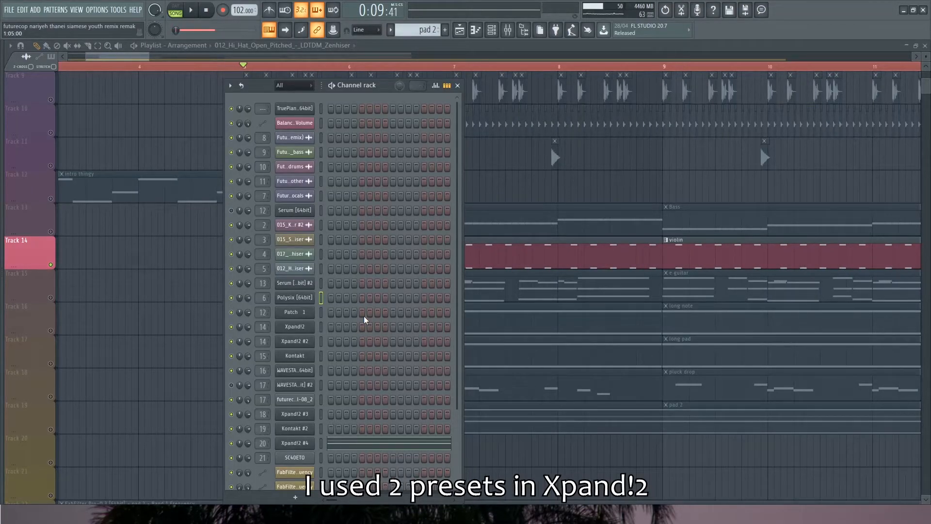
pyautogui.click(307, 328)
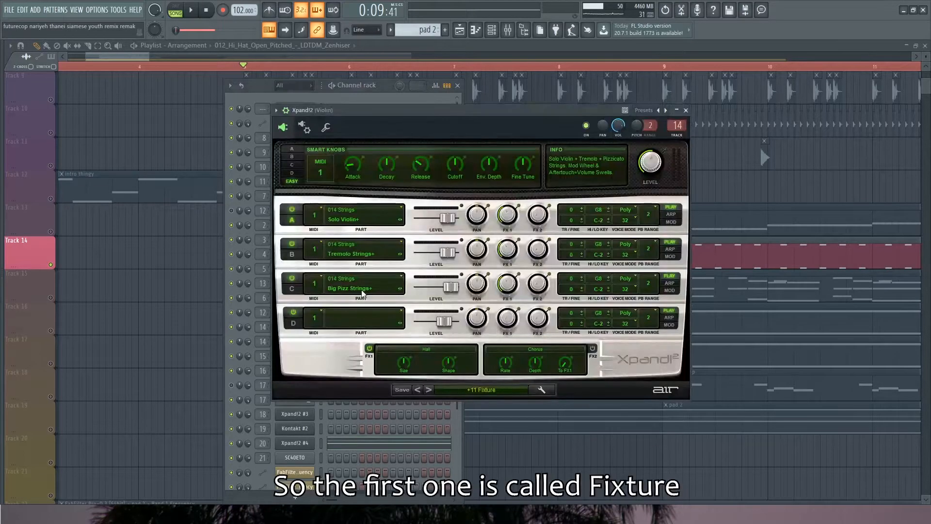
pyautogui.moveTo(469, 121); pyautogui.dragTo(592, 132)
pyautogui.moveTo(592, 128); pyautogui.dragTo(592, 128)
pyautogui.click(231, 341)
pyautogui.press('space')
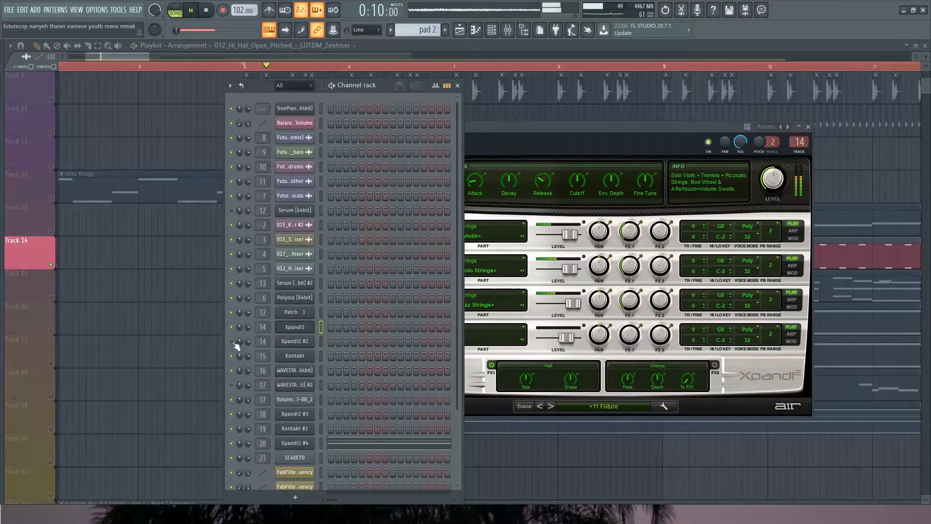
pyautogui.press('space')
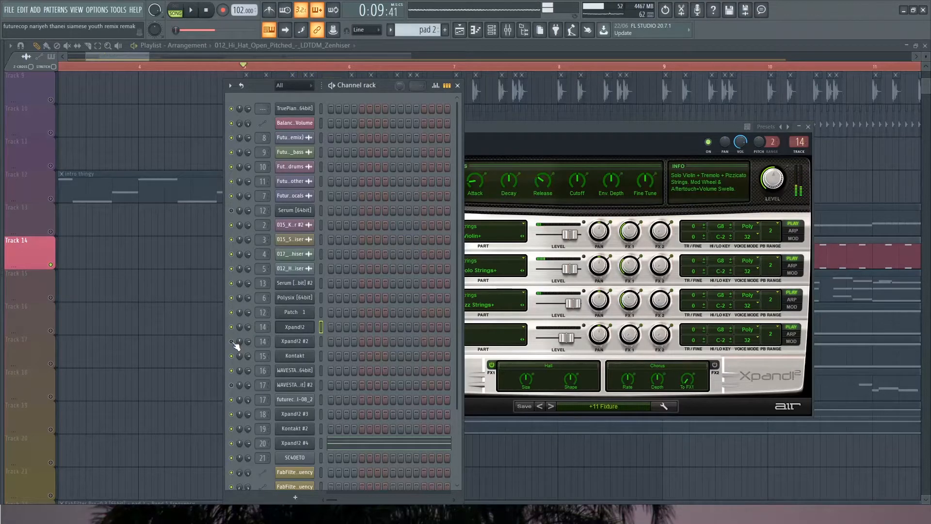
# Inspect the Xpand!2 #2 violin layer and play it alone, then unmute the first Xpand!2
pyautogui.click(294, 341)
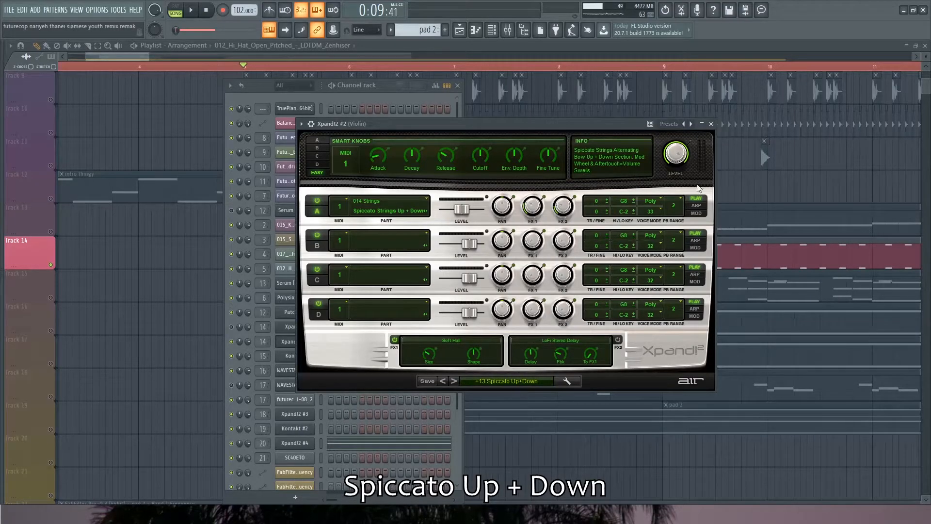
pyautogui.moveTo(455, 125); pyautogui.dragTo(484, 130)
pyautogui.press('space')
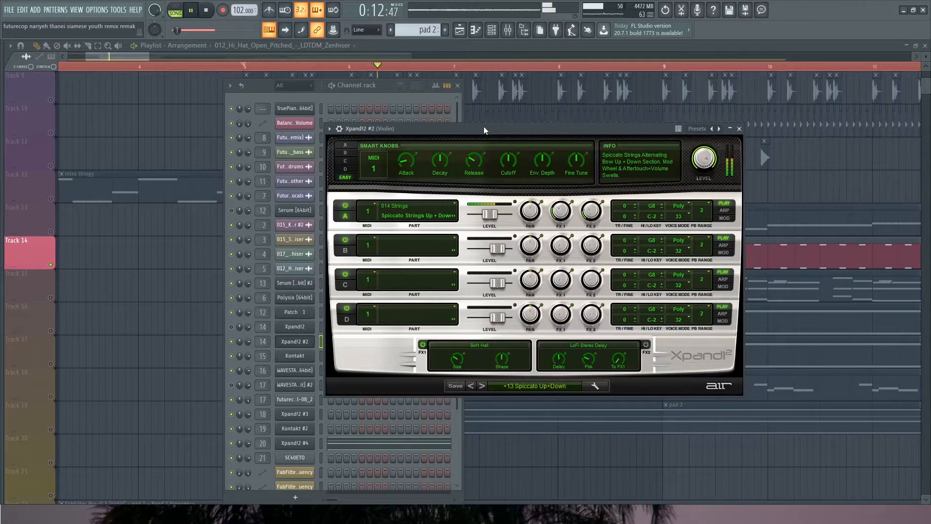
pyautogui.click(231, 332)
pyautogui.press('space')
# Inspect the Violin mixer track's effects: OTT, CLA-3A Stereo and ValhallaSupermassive
pyautogui.press('F9')
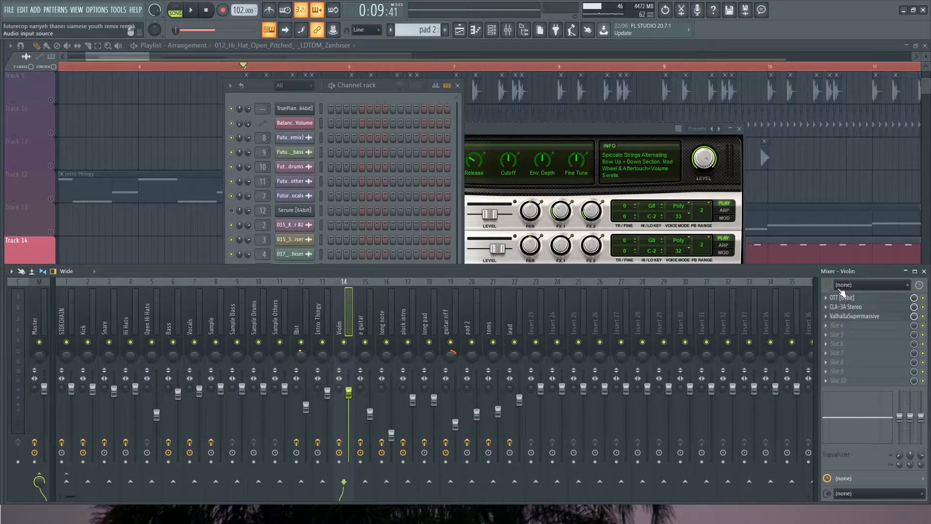
pyautogui.click(842, 297)
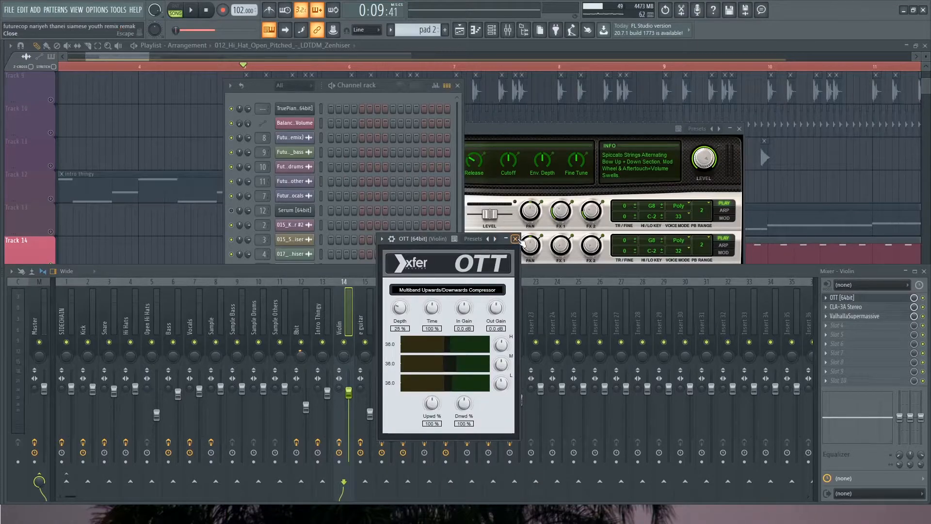
pyautogui.click(515, 239)
pyautogui.click(848, 307)
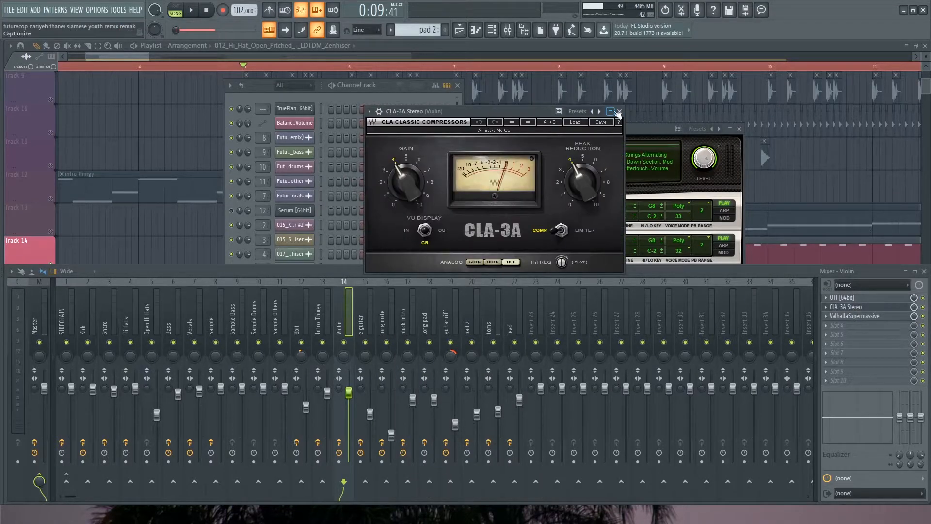
pyautogui.click(852, 307)
pyautogui.click(868, 316)
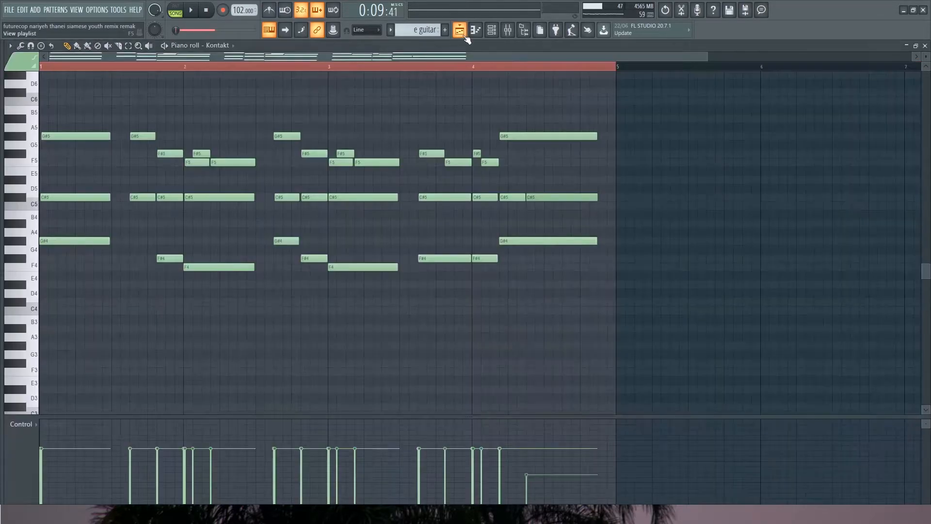
# Play the e guitar pattern on Track 15 with its notes in view and inspect the Kontakt instrument behind it
pyautogui.press('space')
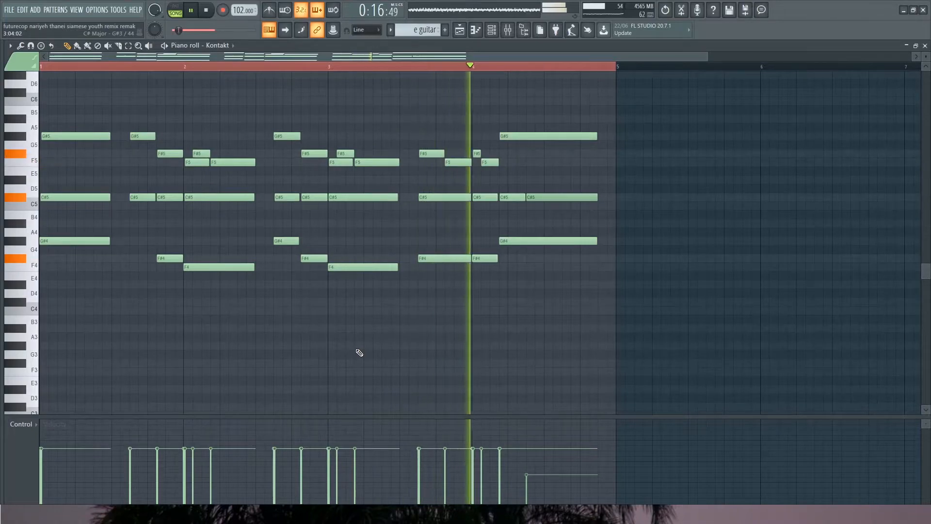
pyautogui.press('space')
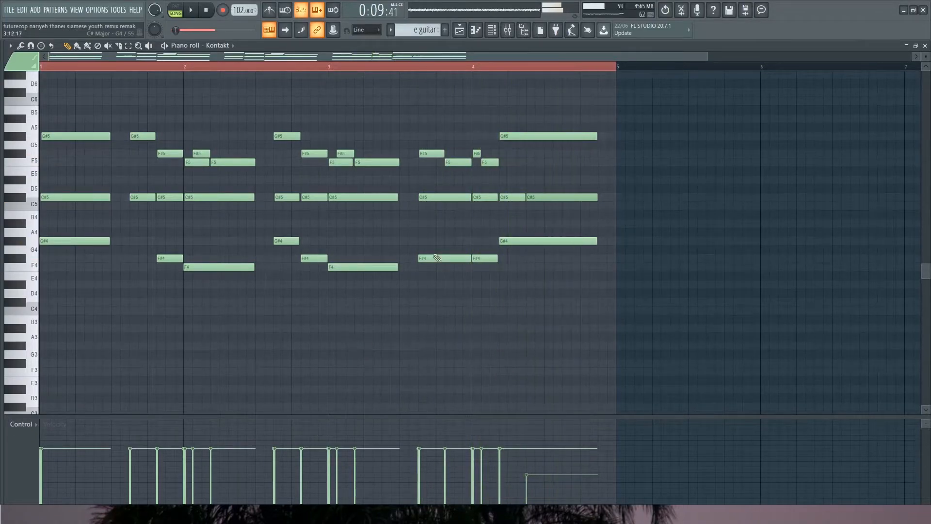
pyautogui.click(507, 29)
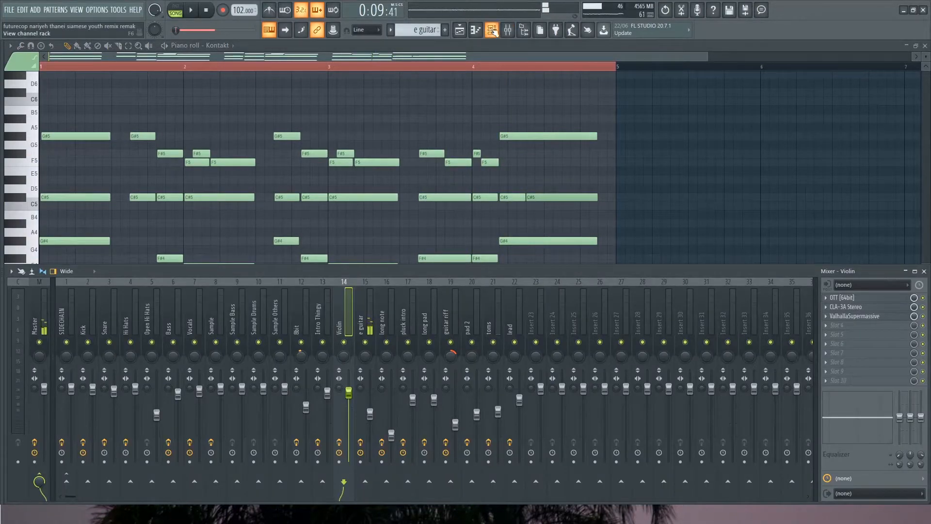
pyautogui.click(491, 31)
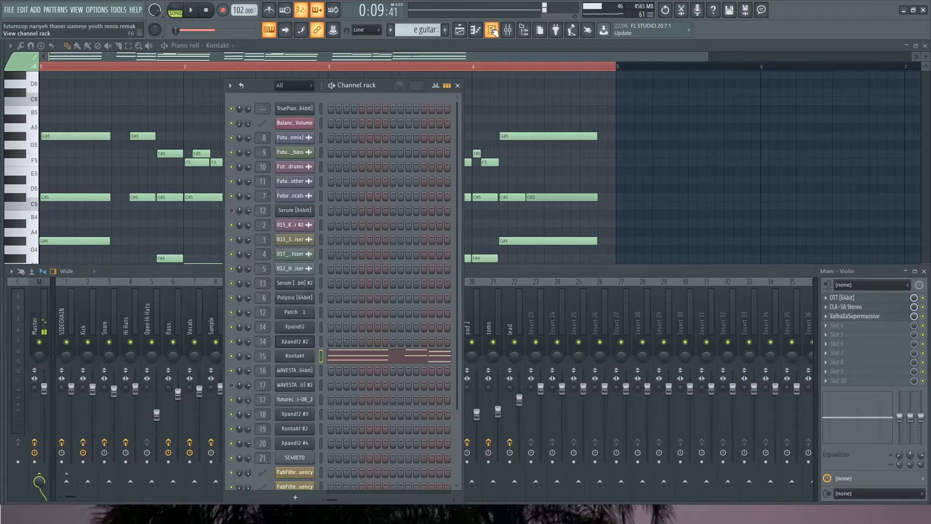
pyautogui.click(310, 355)
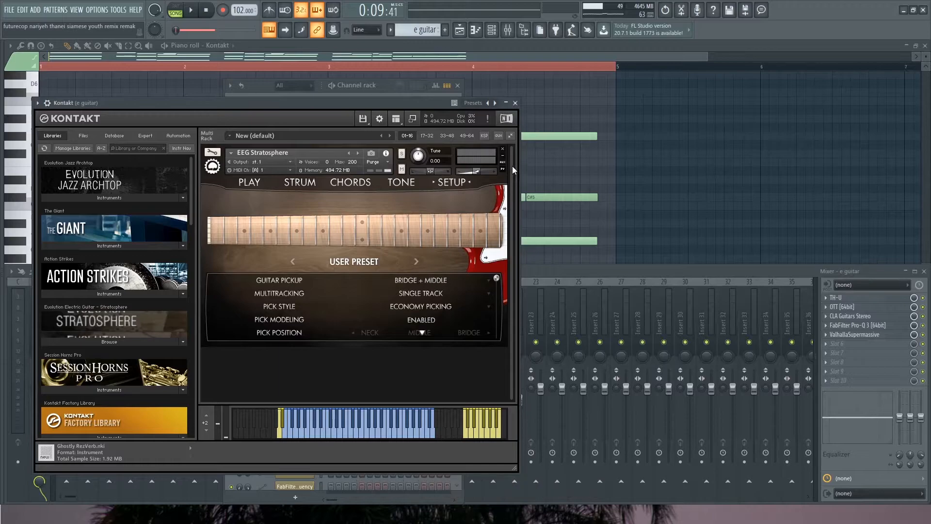
pyautogui.click(515, 103)
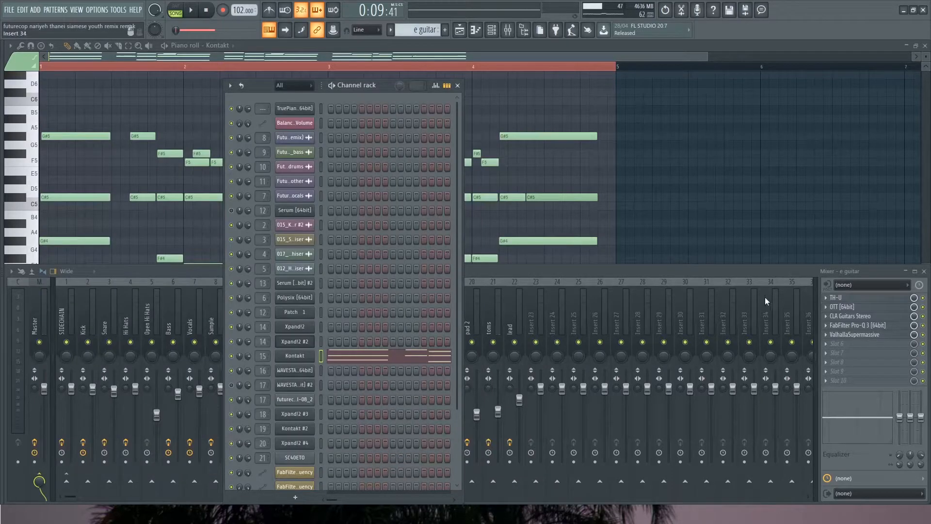
# Inspect TH-U on the e guitar mixer track, going through its compressor, amp, cabinet and reverb
pyautogui.click(506, 272)
pyautogui.click(857, 298)
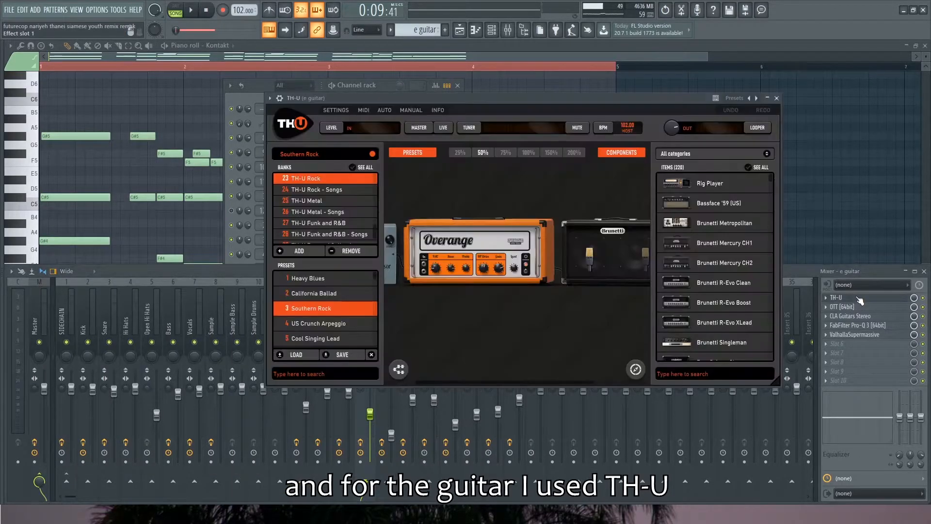
pyautogui.moveTo(511, 102); pyautogui.dragTo(467, 138)
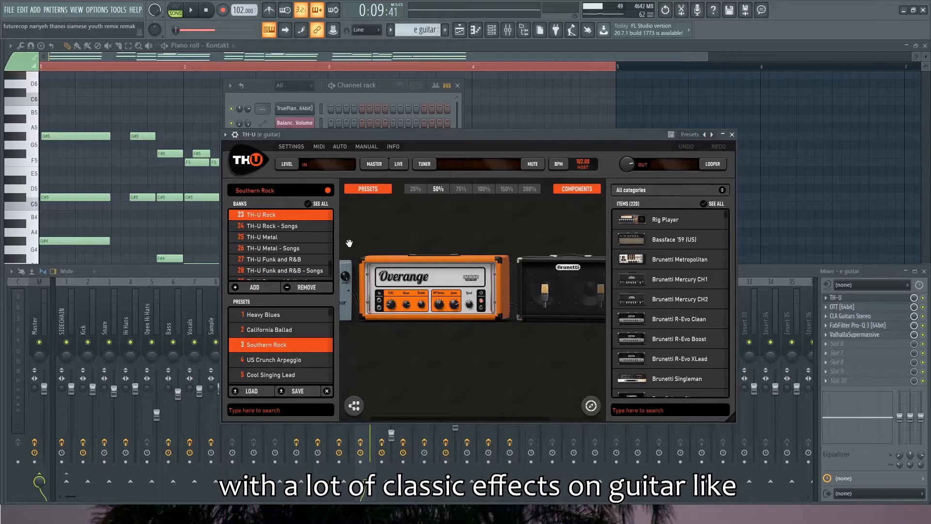
pyautogui.moveTo(410, 348); pyautogui.dragTo(449, 350)
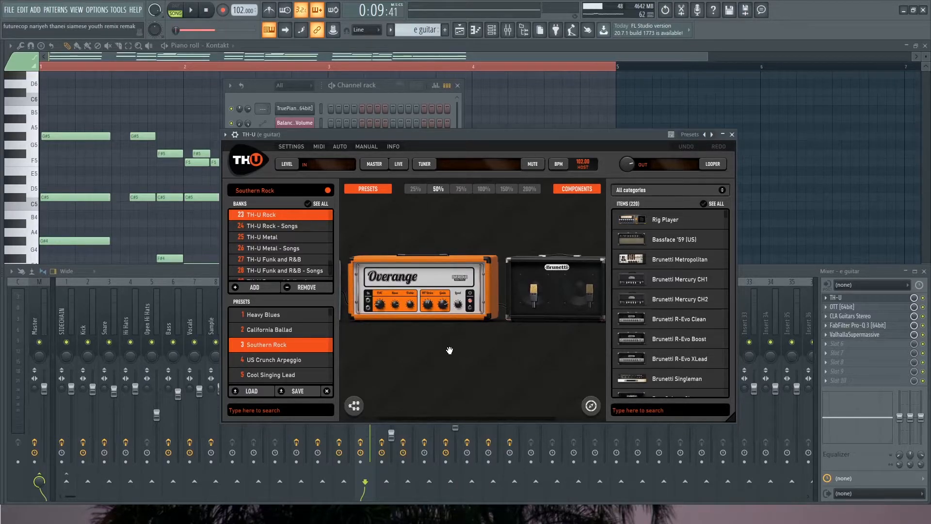
pyautogui.scroll(-1, 474, 347)
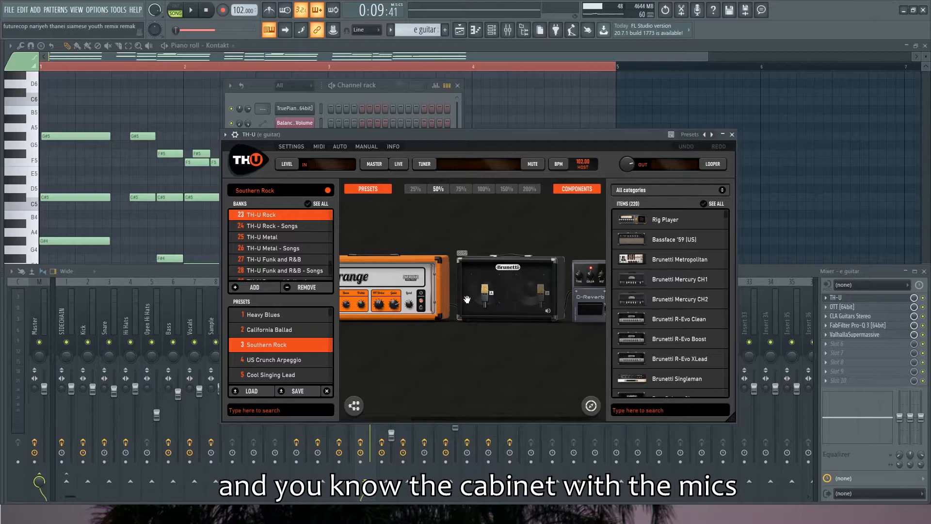
pyautogui.scroll(-1, 530, 353)
pyautogui.scroll(2, 527, 353)
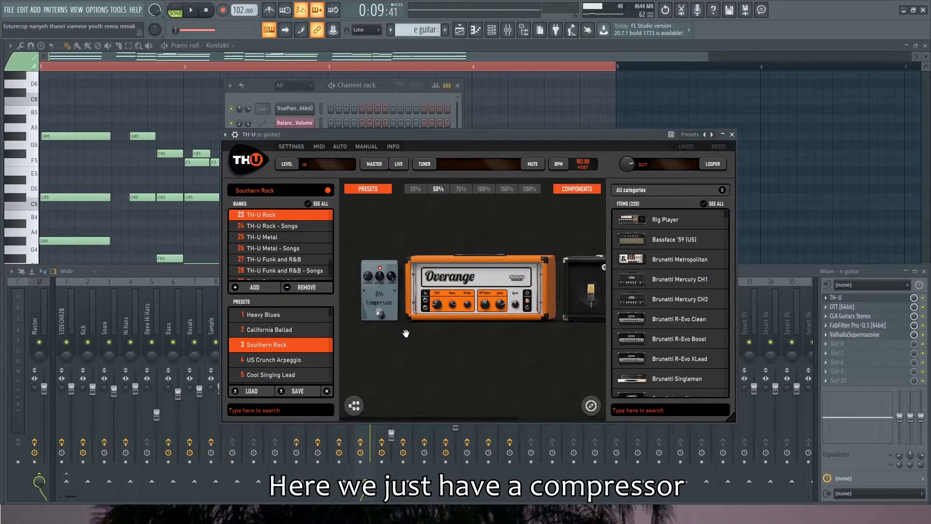
pyautogui.scroll(-4, 416, 333)
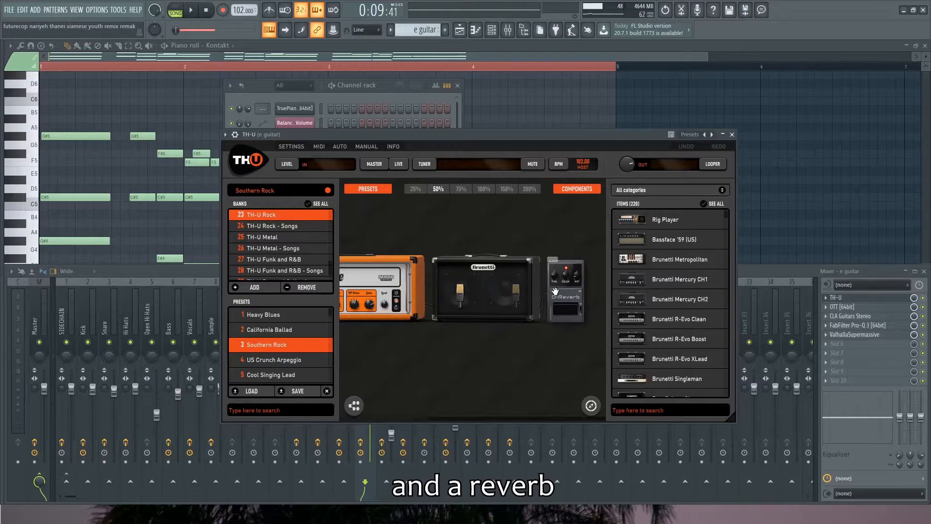
pyautogui.click(732, 134)
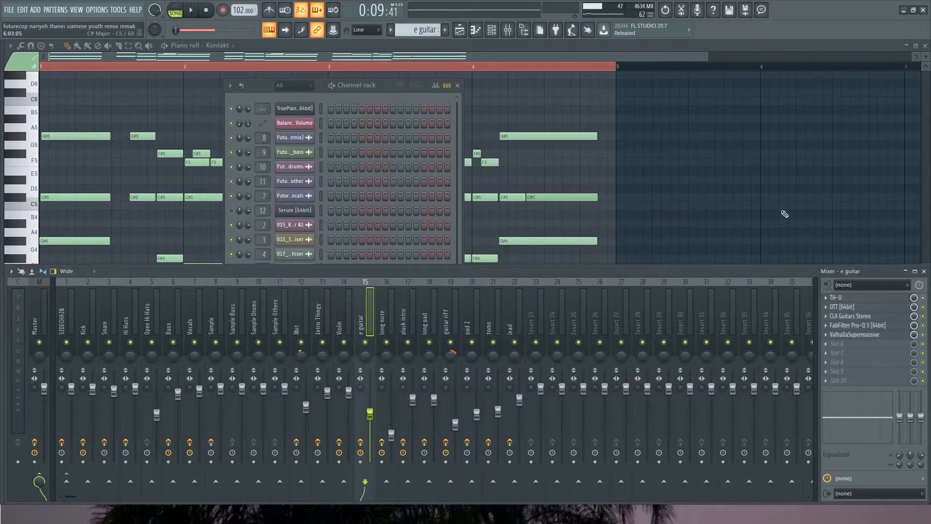
# Inspect the remaining e guitar mixer effects: OTT, CLA Guitars Stereo, FabFilter Pro-Q 3 and ValhallaSupermassive
pyautogui.click(846, 307)
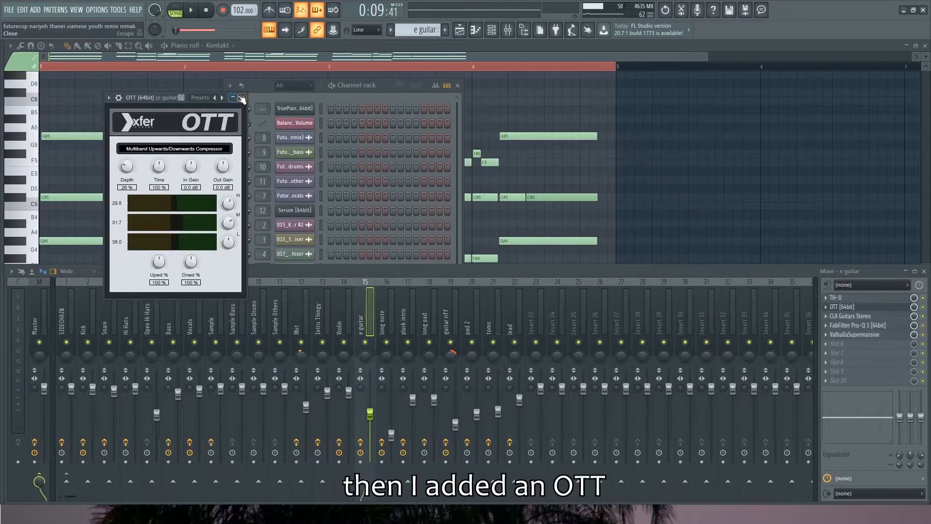
pyautogui.click(242, 98)
pyautogui.click(850, 316)
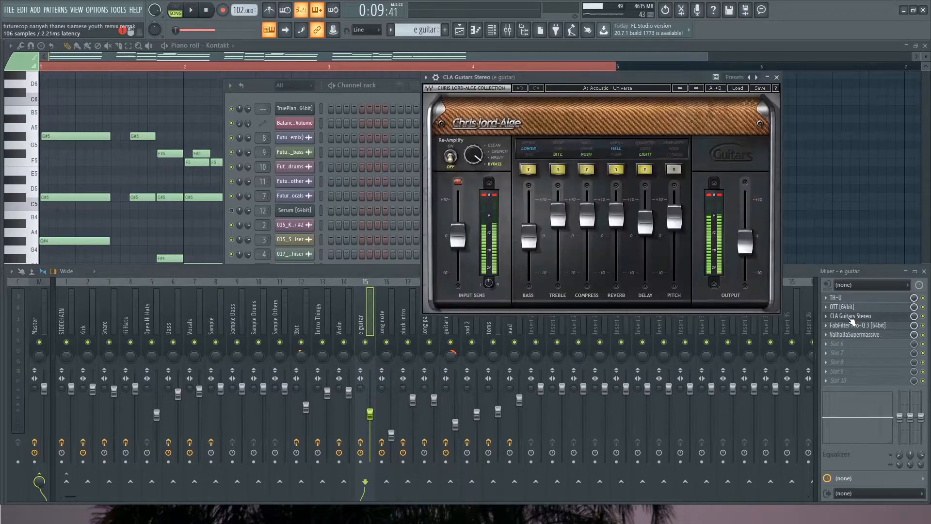
pyautogui.click(851, 317)
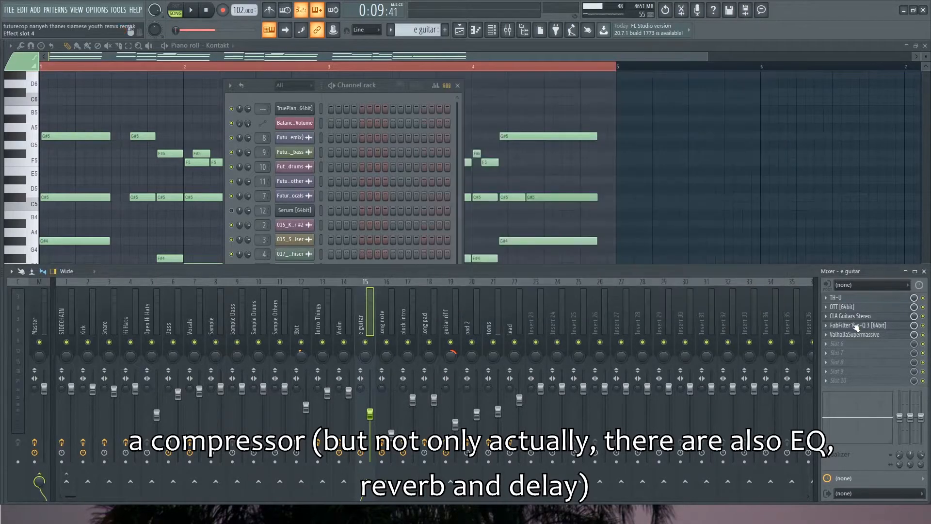
pyautogui.click(856, 325)
pyautogui.click(856, 326)
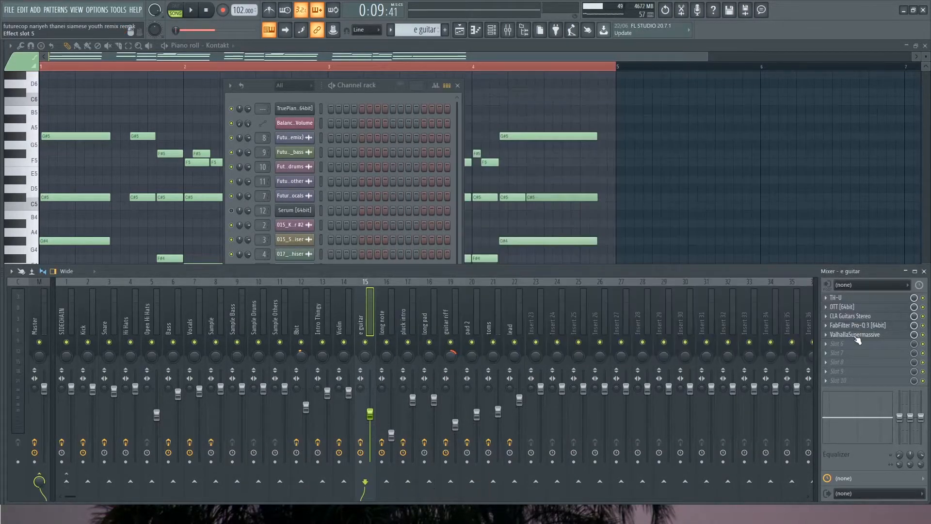
pyautogui.click(856, 334)
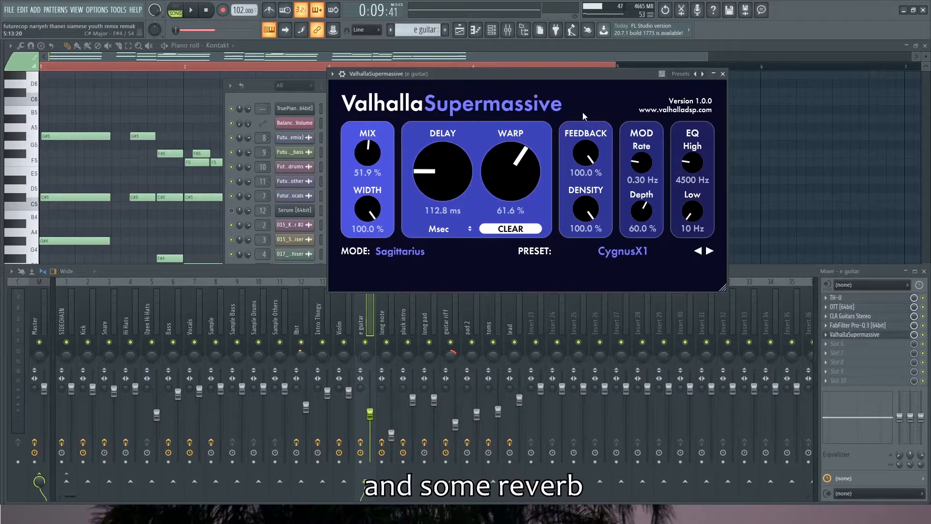
pyautogui.click(723, 74)
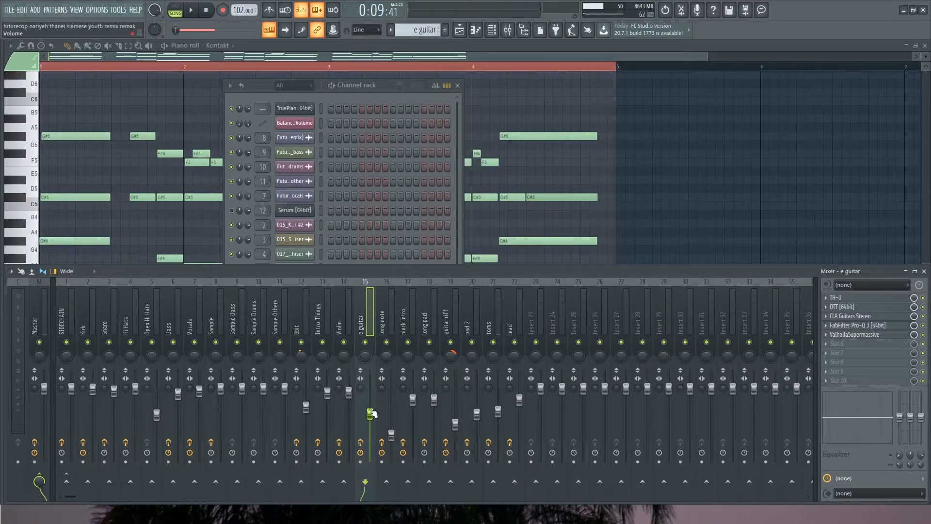
# Play the e guitar with its mixer effects bypassed, then re-enable the effects and stop playback
pyautogui.click(360, 442)
pyautogui.press('space')
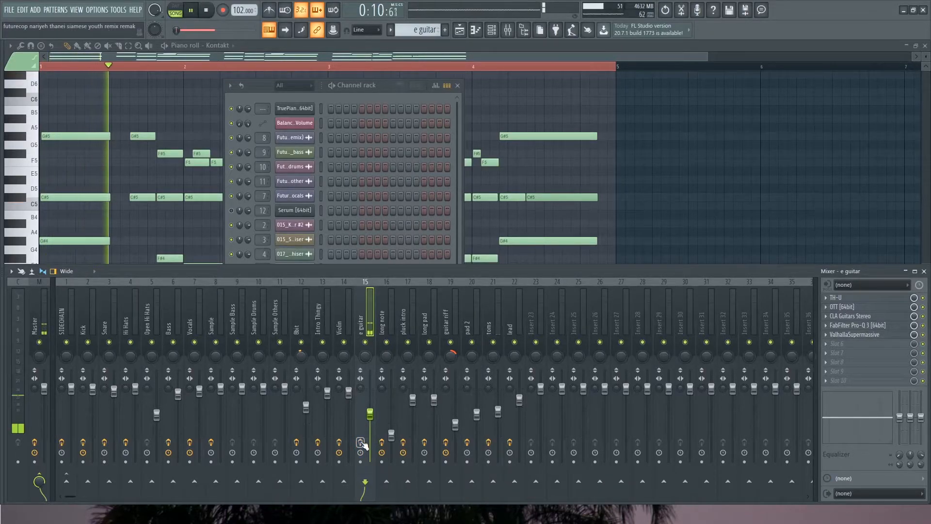
pyautogui.click(360, 442)
pyautogui.press('space')
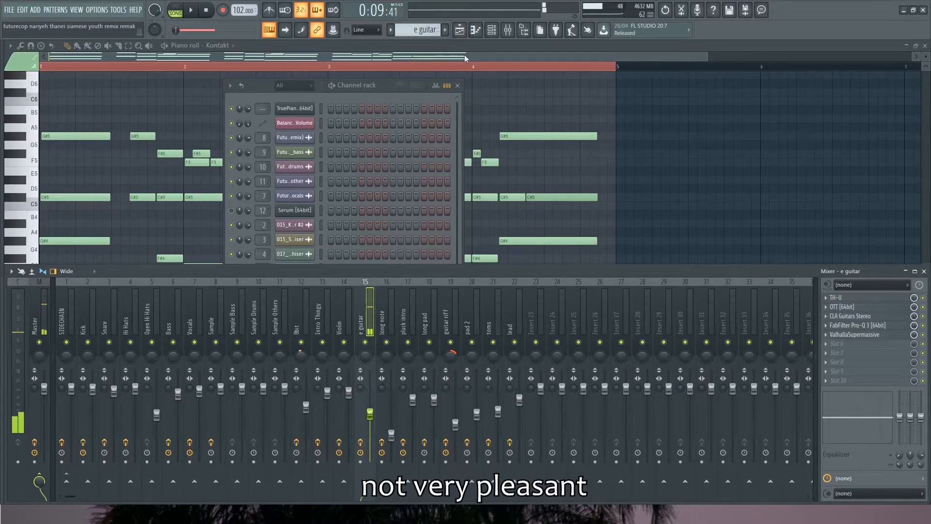
# Return to the playlist, solo the long note pattern on Track 16 and play it from bar 5
pyautogui.click(459, 30)
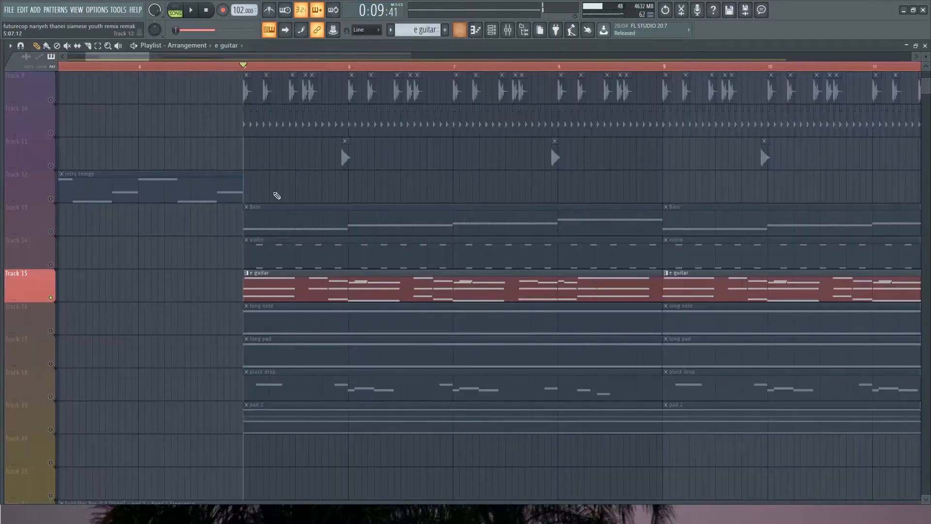
pyautogui.click(54, 333)
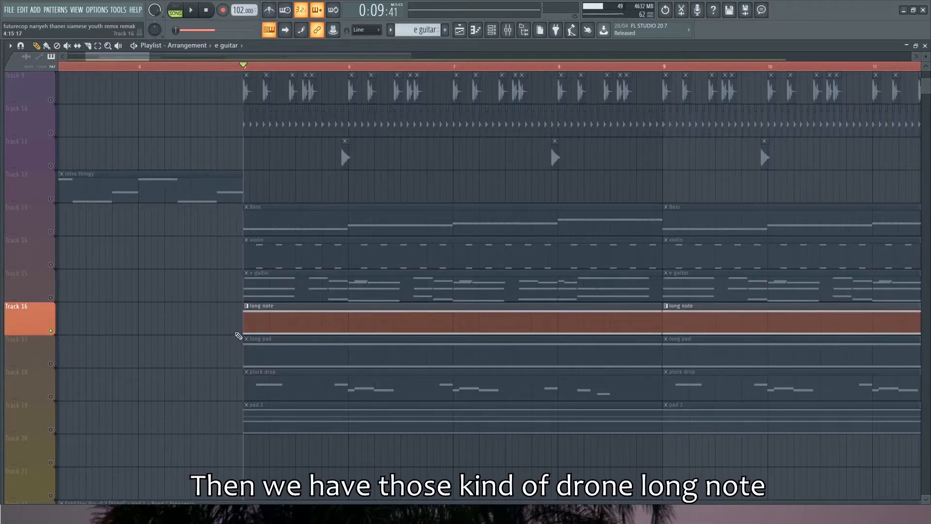
pyautogui.scroll(-3, 216, 325)
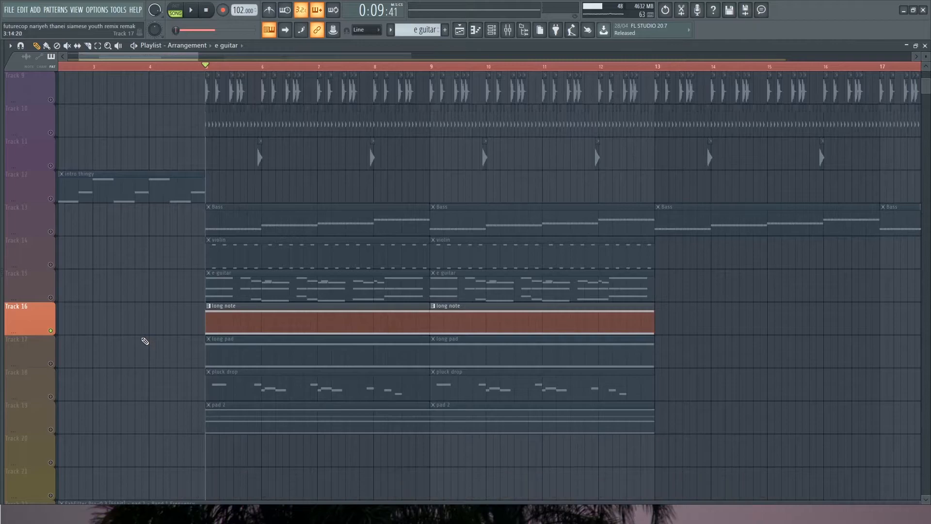
pyautogui.press('space')
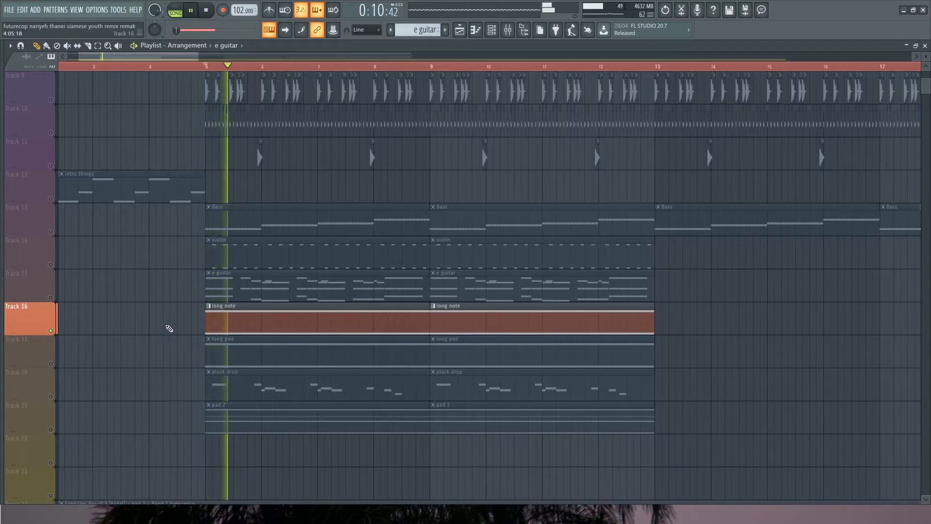
pyautogui.press('space')
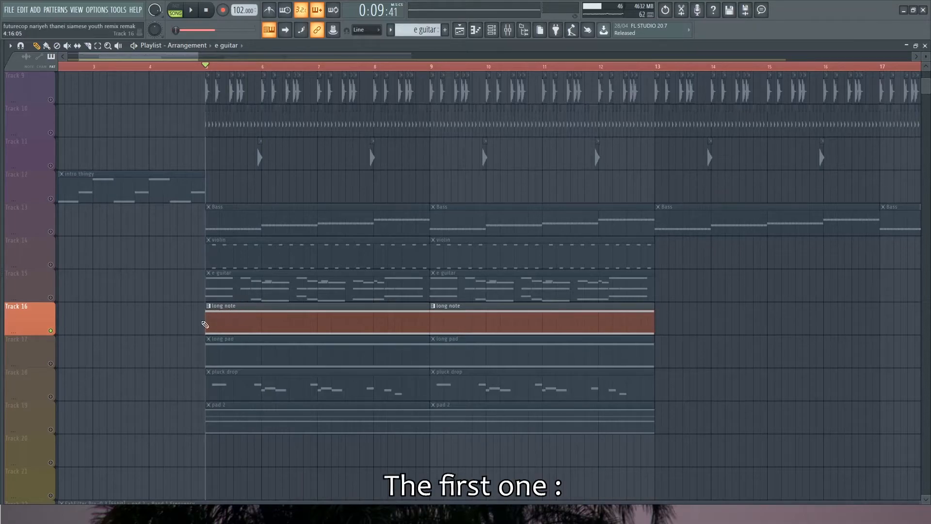
pyautogui.press('space')
# Solo and play the long pad on Track 17, and do the same for pad 2 on Track 19
pyautogui.press('space')
pyautogui.keyDown('ctrl'); pyautogui.click(51, 364); pyautogui.keyUp('ctrl')
pyautogui.press('space')
pyautogui.press('space')
pyautogui.keyDown('ctrl'); pyautogui.click(50, 429); pyautogui.keyUp('ctrl')
pyautogui.press('space')
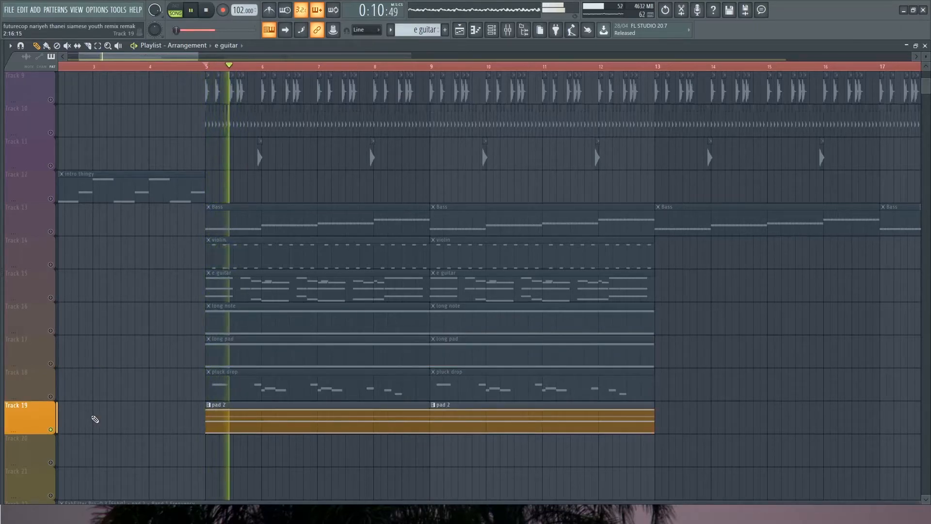
pyautogui.press('space')
# Unmute the FabFilter Pro-Q 3 automation clips on Tracks 22 to 26
pyautogui.scroll(-3, 93, 418)
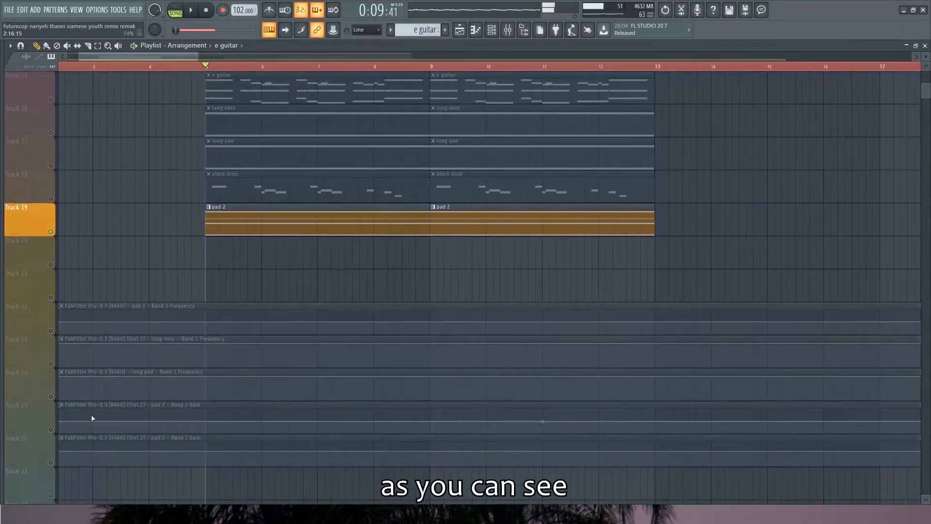
pyautogui.click(51, 331)
pyautogui.click(50, 363)
pyautogui.click(51, 396)
pyautogui.click(51, 429)
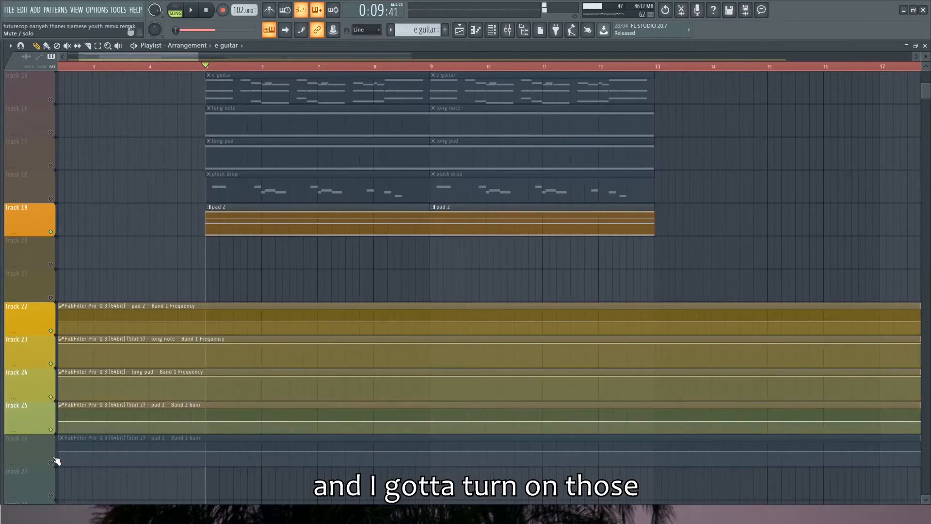
pyautogui.click(51, 461)
# Solo the long note pattern on Track 16 again and play it with the channel rack in view
pyautogui.scroll(3, 138, 290)
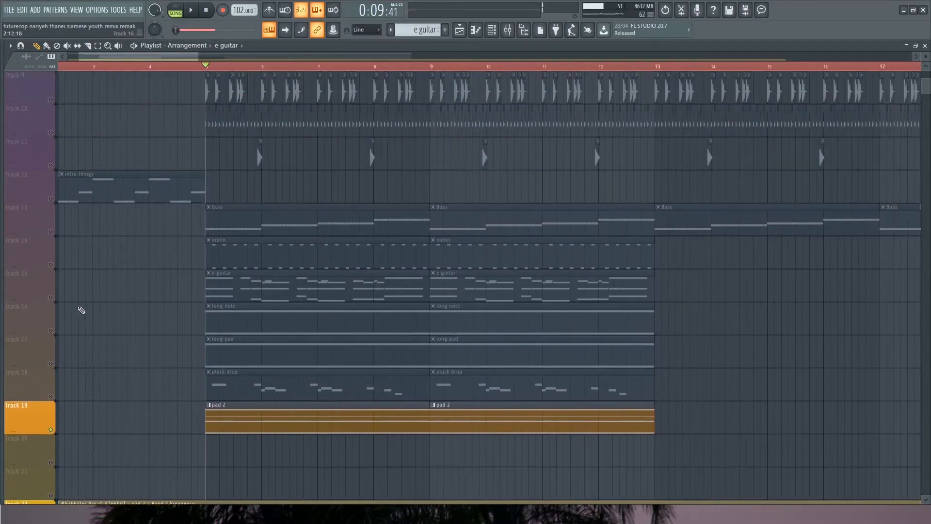
pyautogui.click(52, 430)
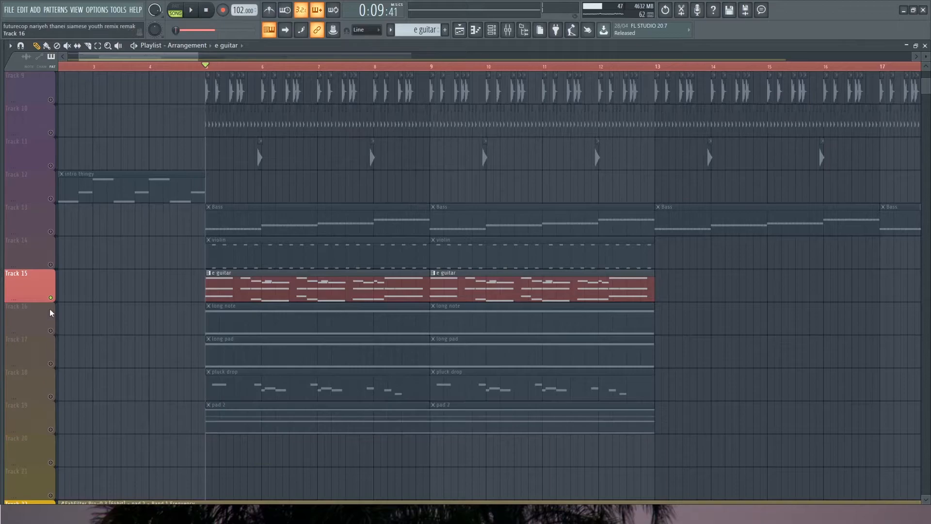
pyautogui.click(54, 331)
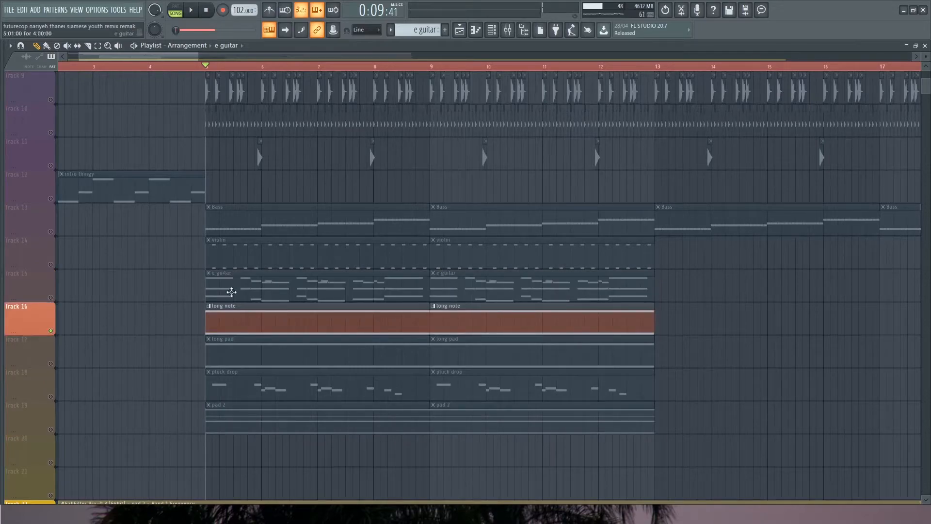
pyautogui.click(491, 30)
pyautogui.press('space')
pyautogui.press('space')
# Inspect the WAVESTATION instrument behind the long note and its Soft Analog preset
pyautogui.click(295, 370)
pyautogui.moveTo(385, 171); pyautogui.dragTo(335, 183)
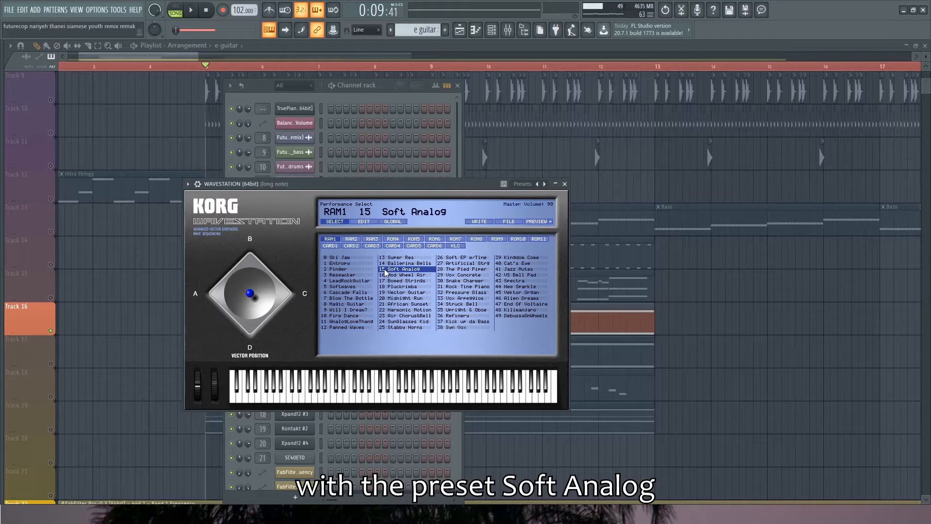
pyautogui.click(564, 184)
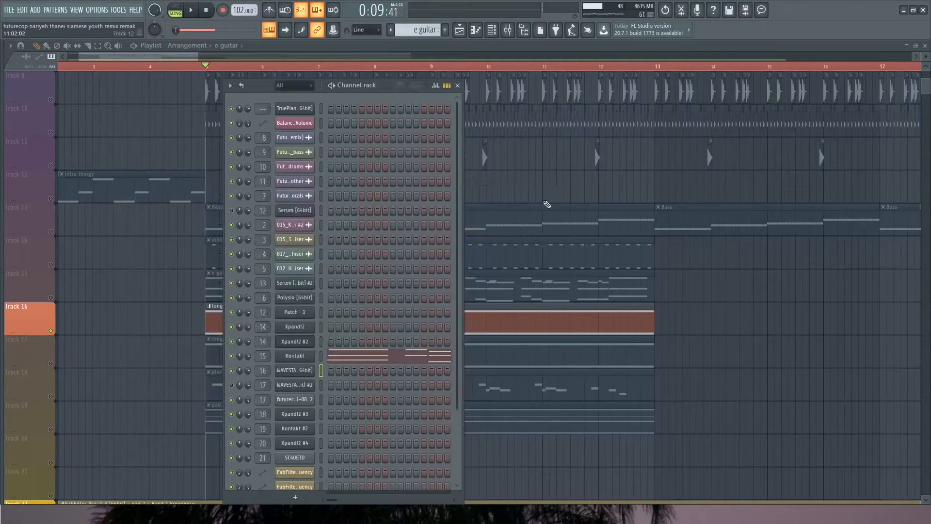
# Inspect Ozone Imager 2, Satin and the first FabFilter Pro-Q 3 on the long note mixer track
pyautogui.press('F9')
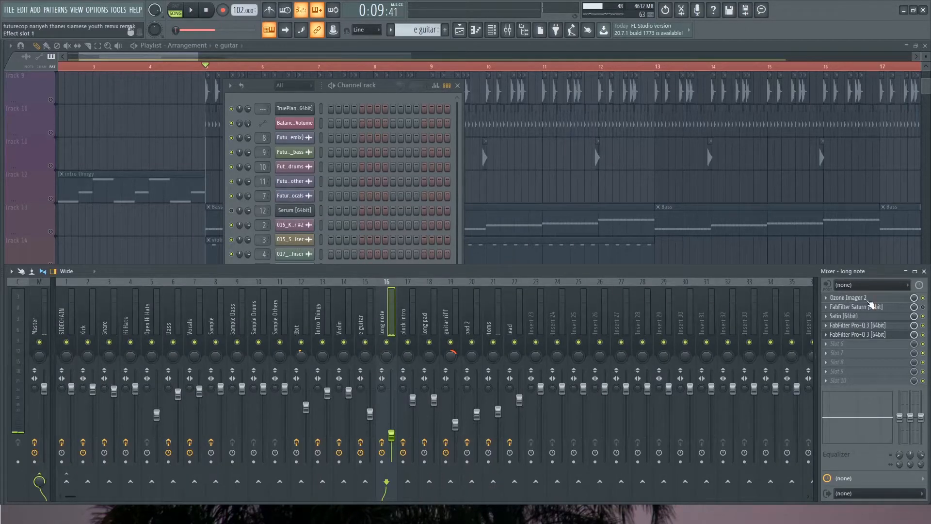
pyautogui.click(849, 299)
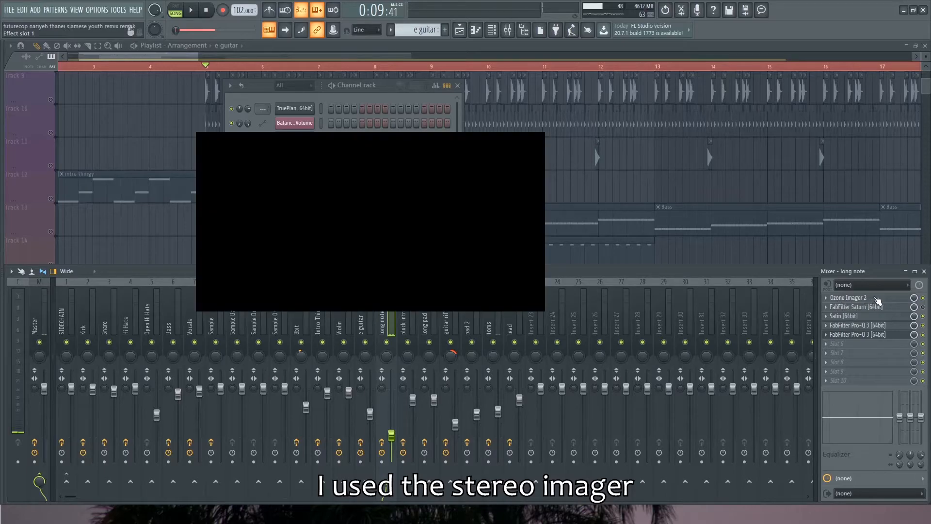
pyautogui.click(867, 299)
pyautogui.click(863, 317)
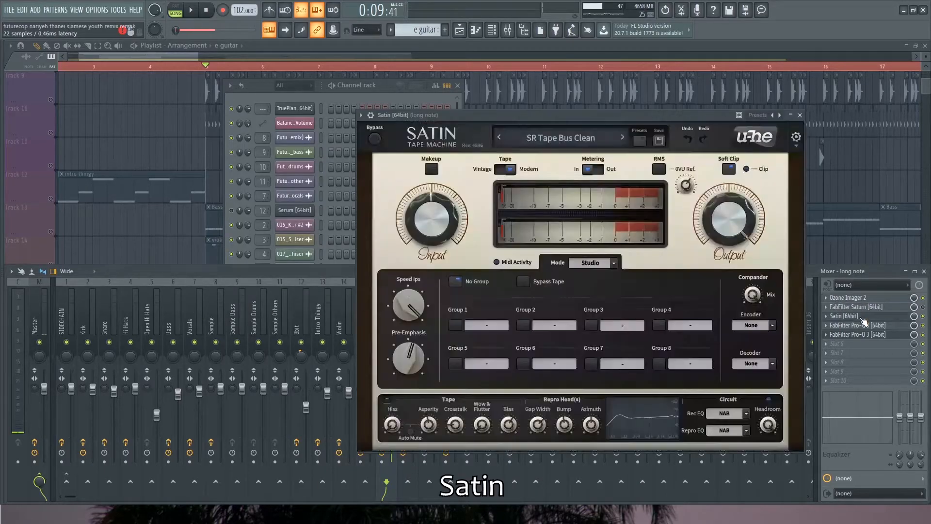
pyautogui.click(861, 326)
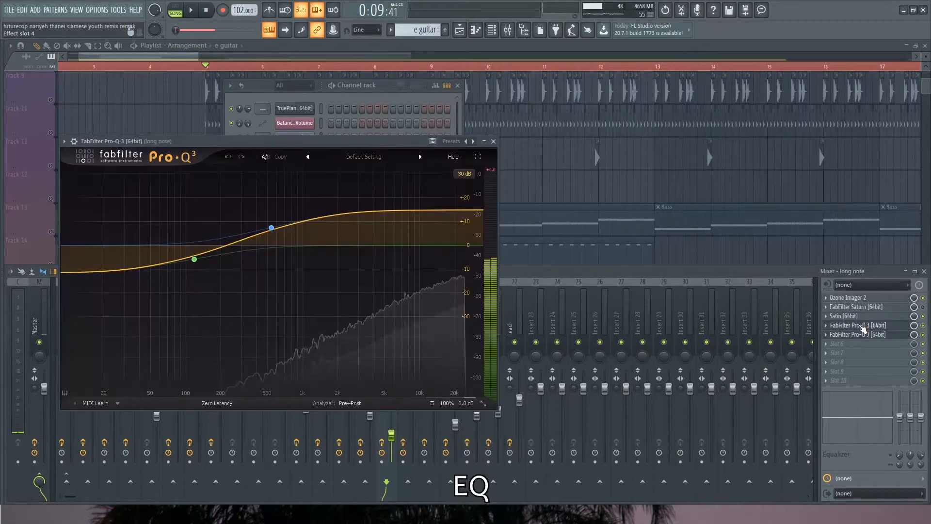
pyautogui.click(861, 325)
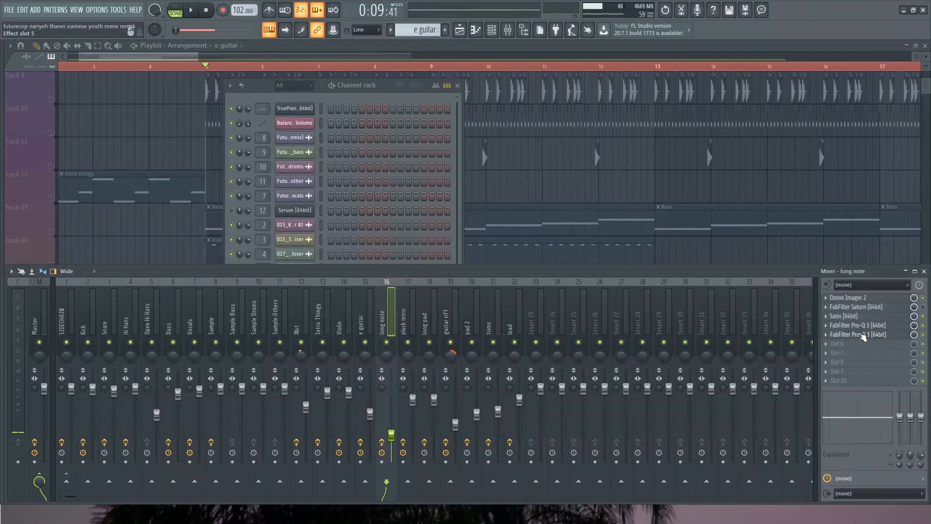
# Inspect the second FabFilter Pro-Q 3 on the long note mixer track, the one used for the filter automation
pyautogui.click(861, 335)
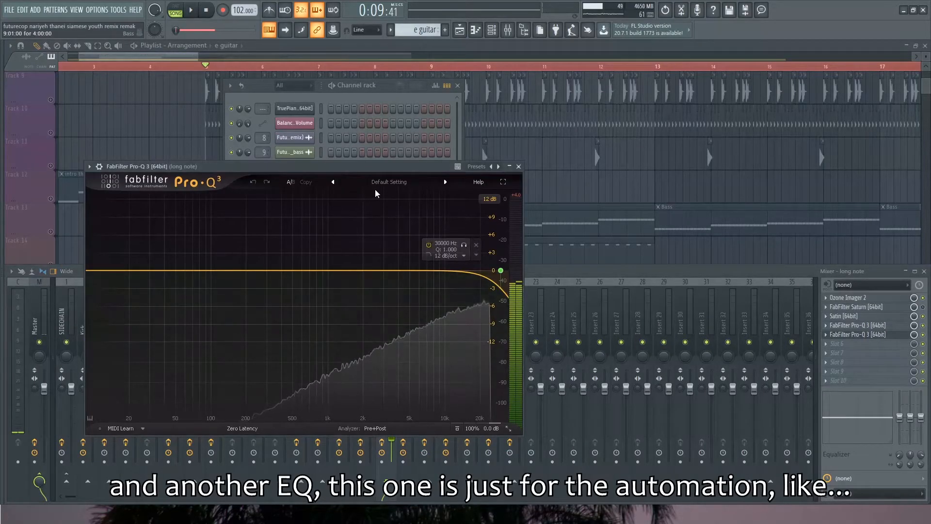
pyautogui.moveTo(429, 165); pyautogui.dragTo(455, 165)
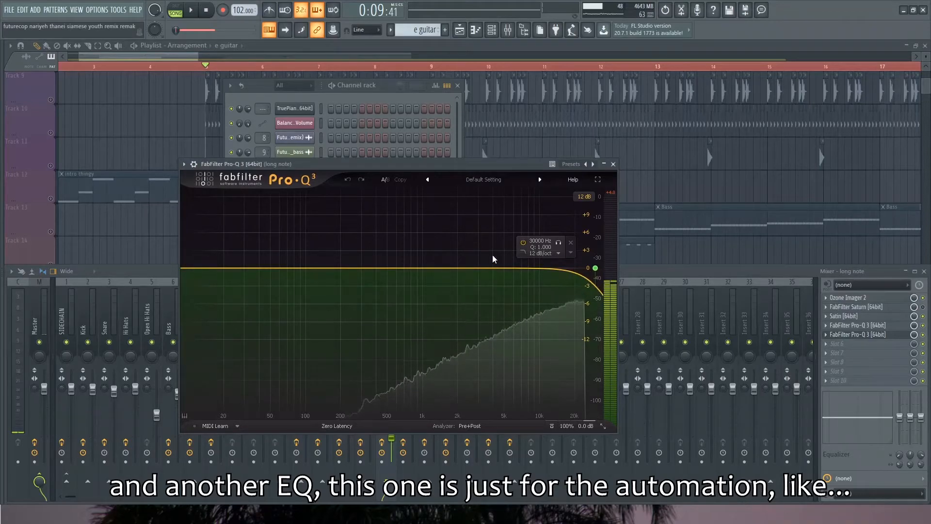
pyautogui.moveTo(353, 165); pyautogui.dragTo(360, 168)
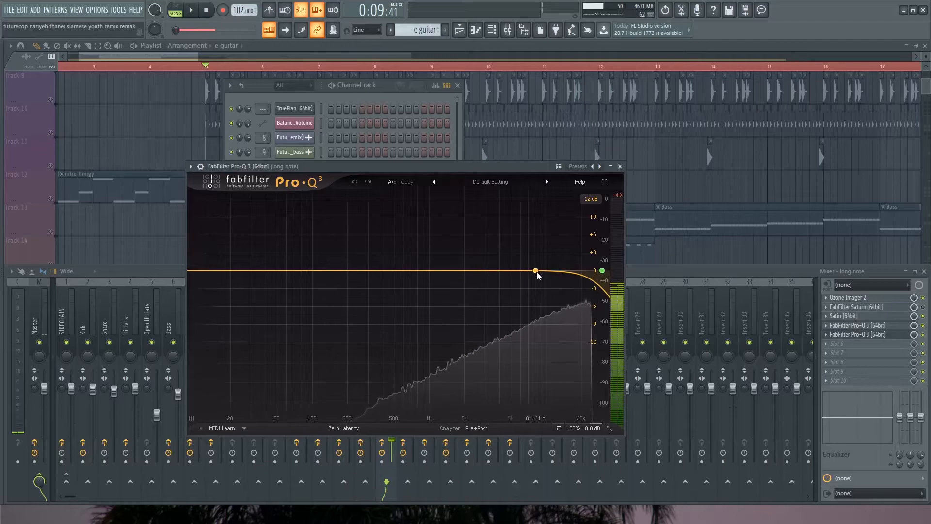
pyautogui.click(620, 166)
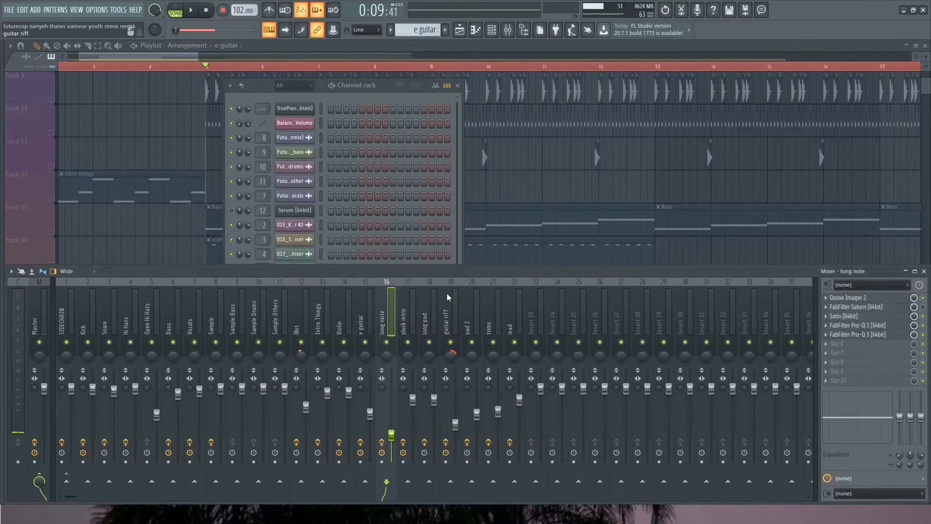
# Return to the playlist, solo the long pad on Track 17 and play it with the channel rack in view
pyautogui.click(184, 56)
pyautogui.scroll(-1, 181, 250)
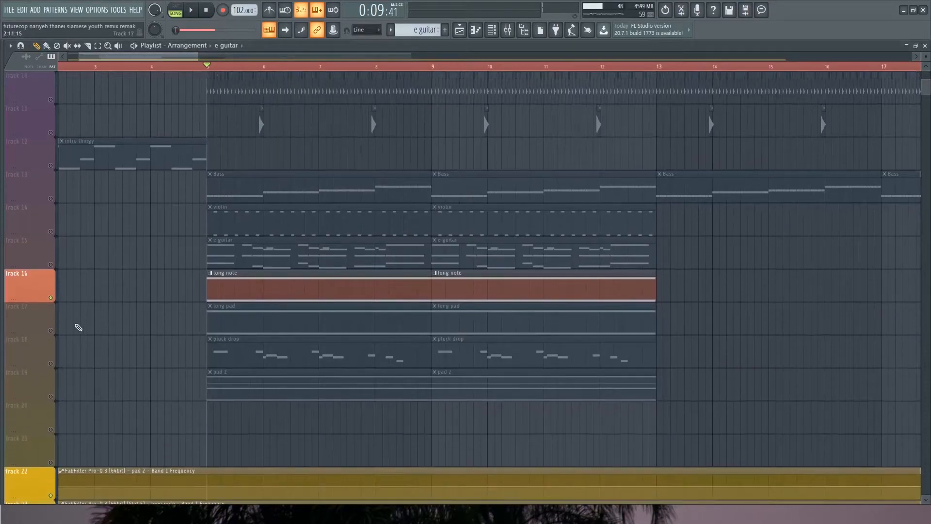
pyautogui.rightClick(51, 330)
pyautogui.press('space')
pyautogui.click(492, 30)
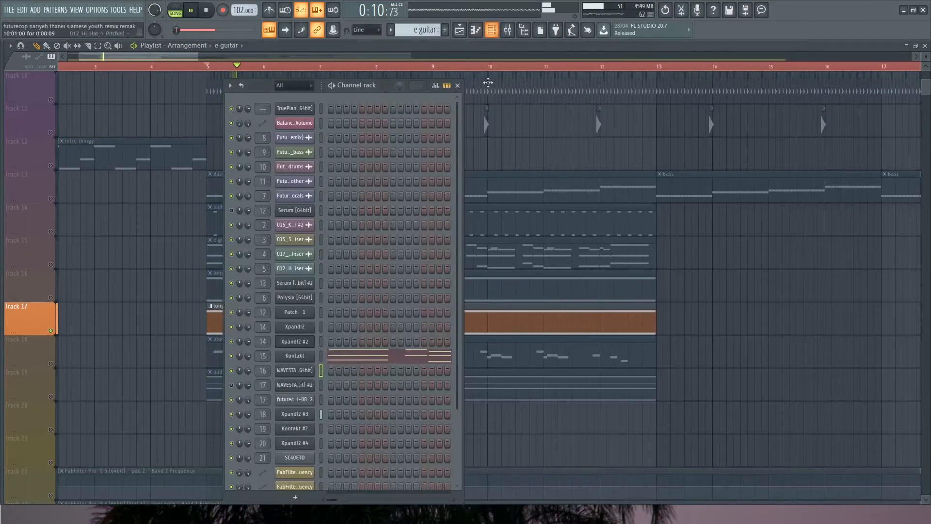
pyautogui.press('space')
# Inspect the Xpand!2 #3 instrument behind the long pad, including its preset and Beneath The Waves part
pyautogui.click(301, 417)
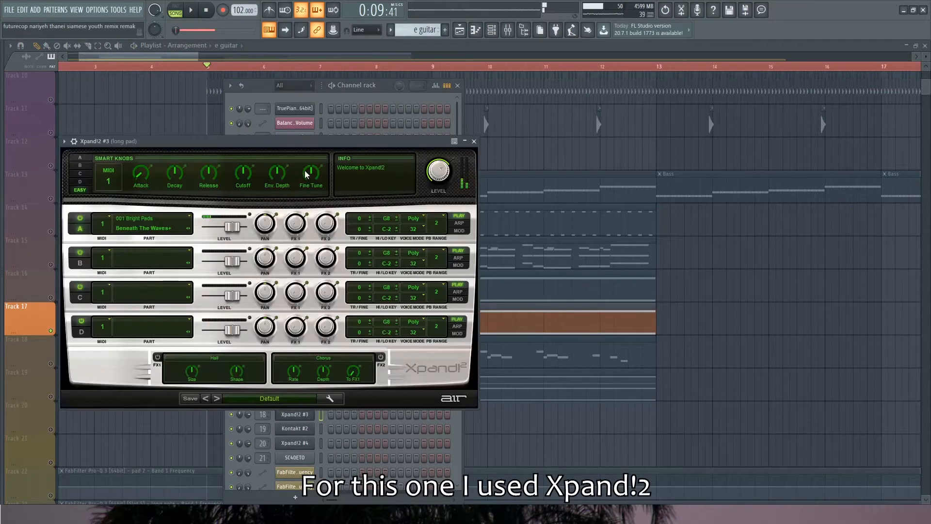
pyautogui.moveTo(301, 144); pyautogui.dragTo(489, 110)
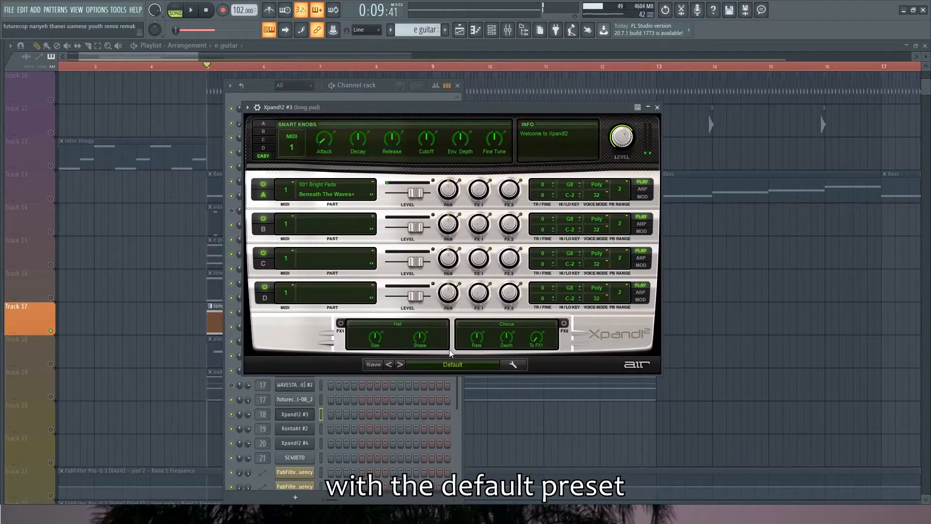
pyautogui.click(656, 107)
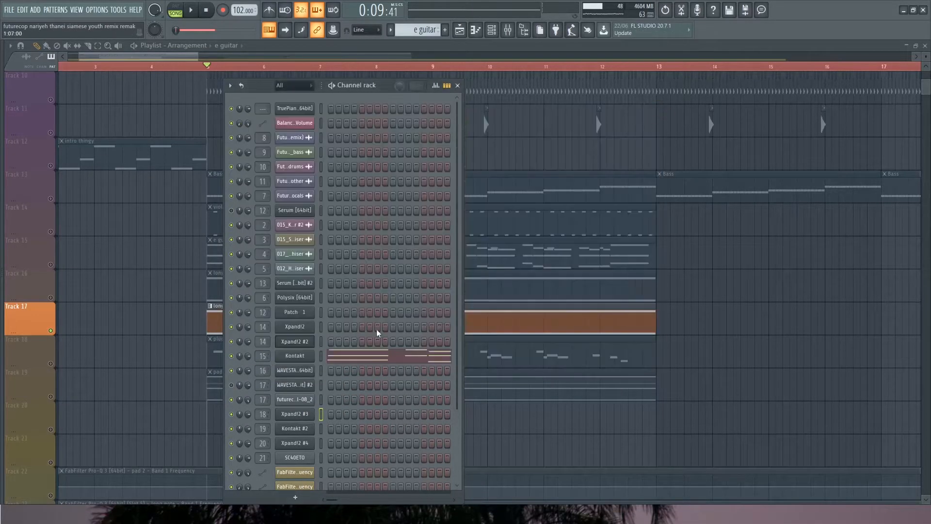
# Inspect the FabFilter Pro-Q 3 on the long pad mixer track while playing the soloed pad
pyautogui.doubleClick(261, 415)
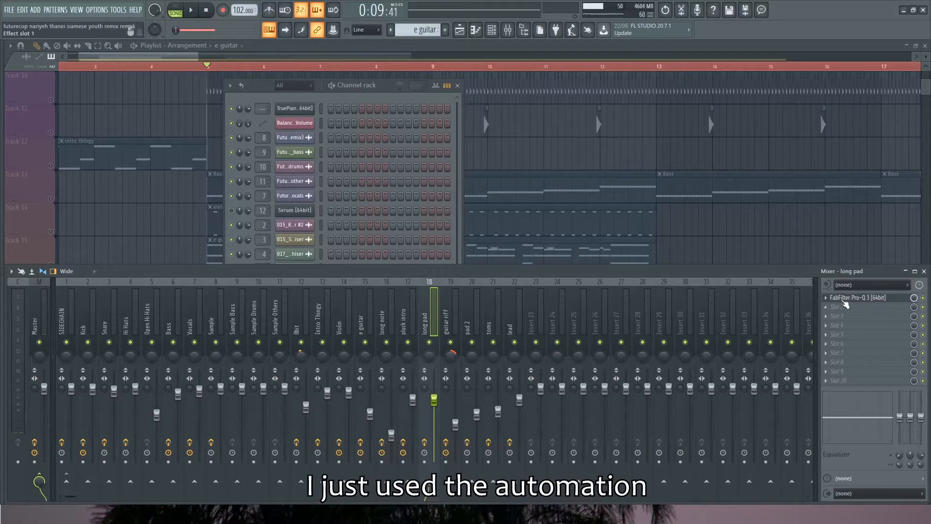
pyautogui.click(832, 297)
pyautogui.moveTo(281, 233)
pyautogui.press('space')
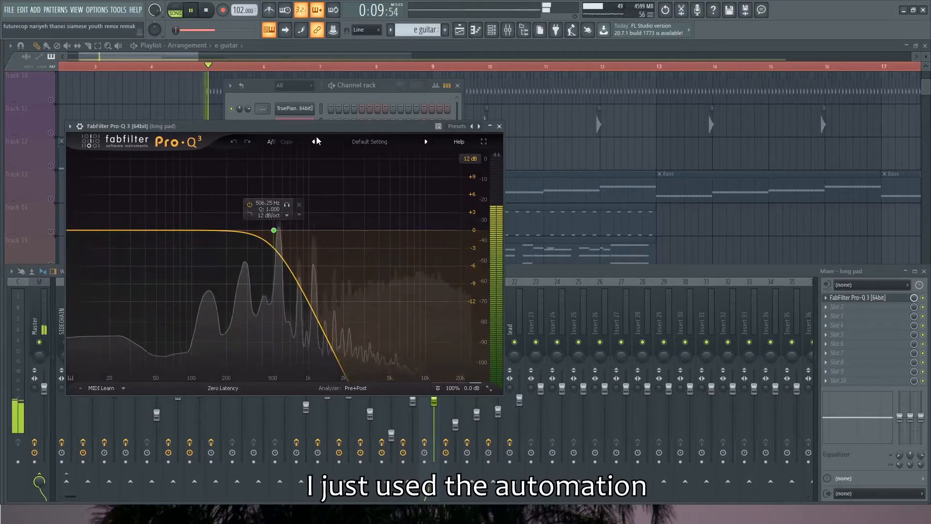
pyautogui.moveTo(406, 126); pyautogui.dragTo(410, 127)
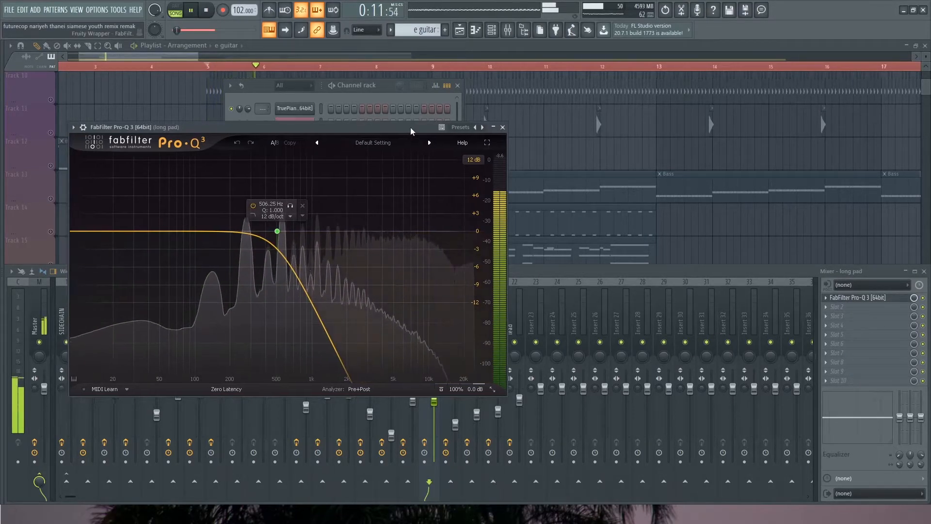
pyautogui.press('space')
pyautogui.click(496, 128)
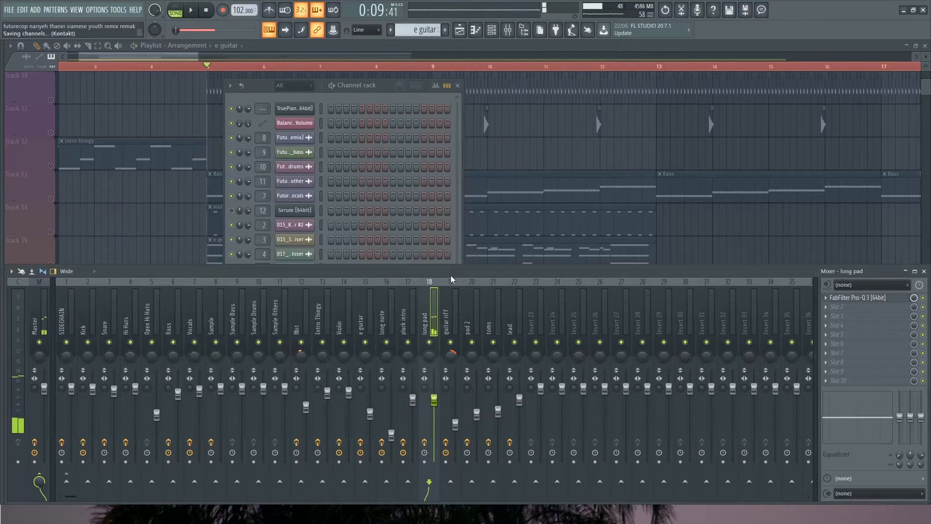
# Return to the playlist, solo only pad 2 on Track 19 and play it with the channel rack in view
pyautogui.click(173, 54)
pyautogui.scroll(-2, 170, 257)
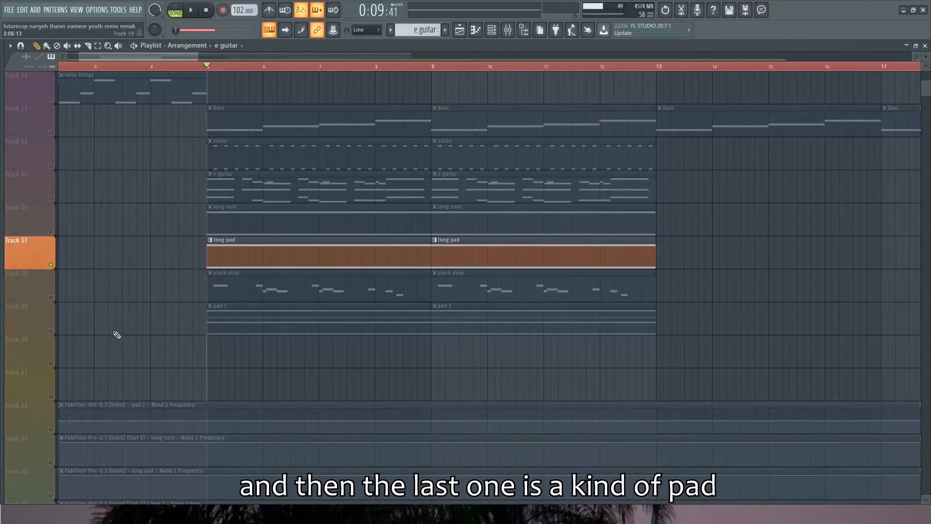
pyautogui.click(52, 324)
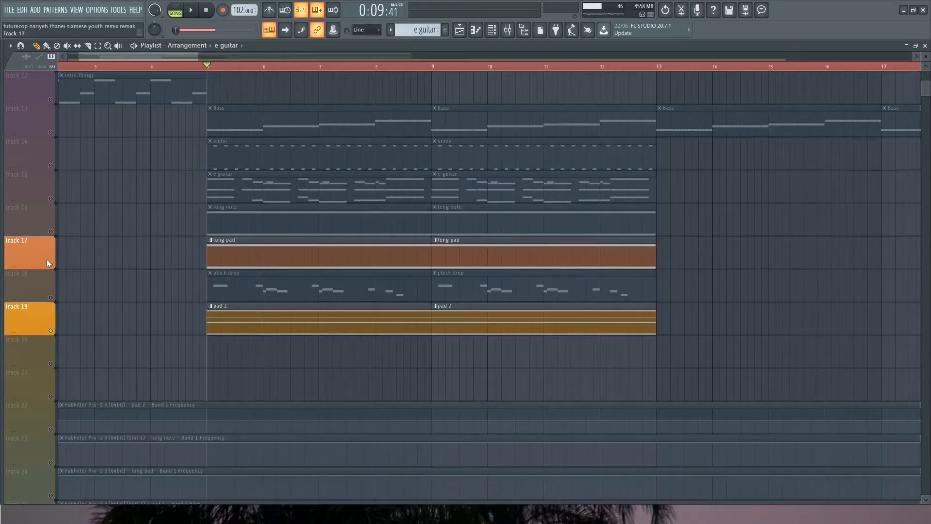
pyautogui.click(47, 259)
pyautogui.click(491, 30)
pyautogui.press('space')
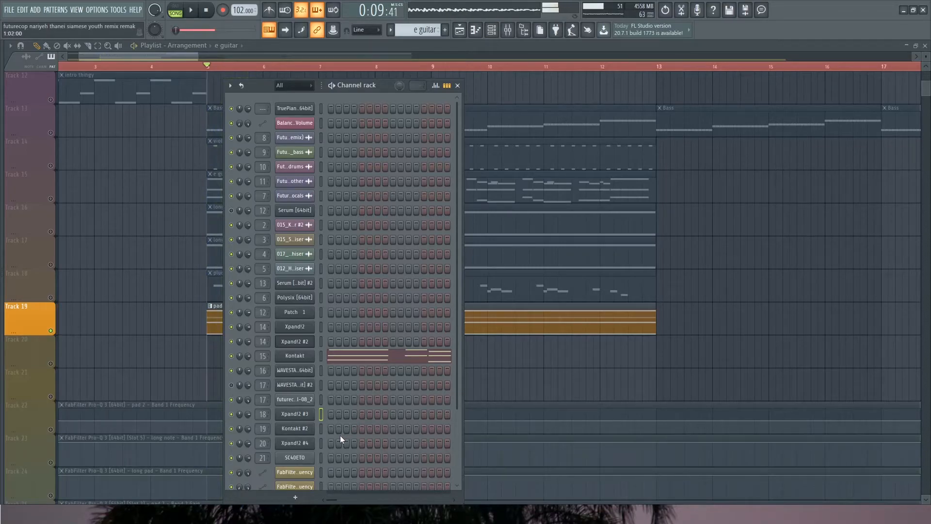
# Inspect the Xpand!2 #4 instrument behind pad 2, including its +21 Huge Choir preset and four vocal parts
pyautogui.click(295, 443)
pyautogui.press('space')
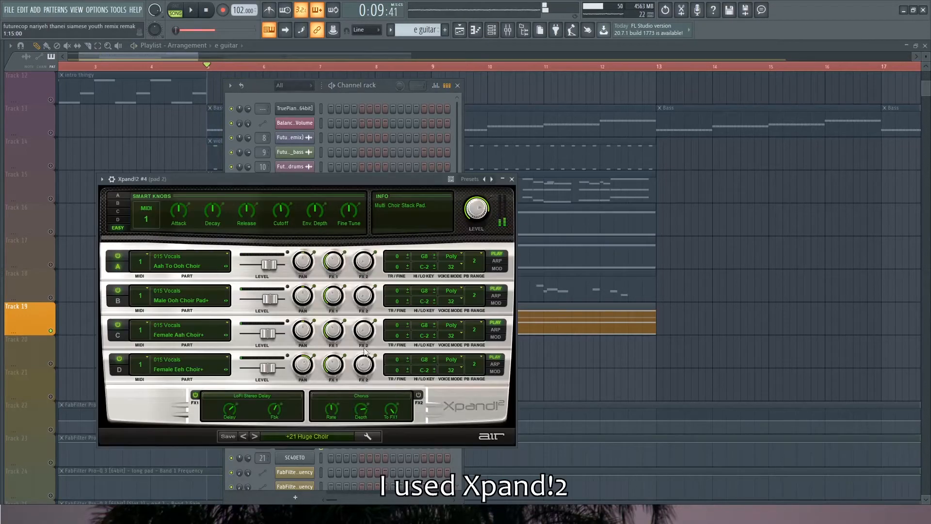
pyautogui.moveTo(353, 180); pyautogui.dragTo(526, 127)
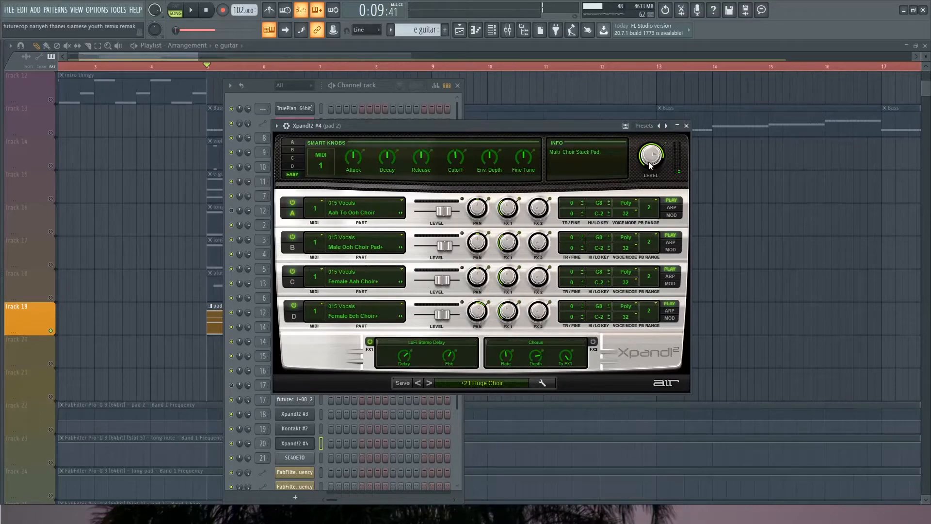
pyautogui.click(686, 126)
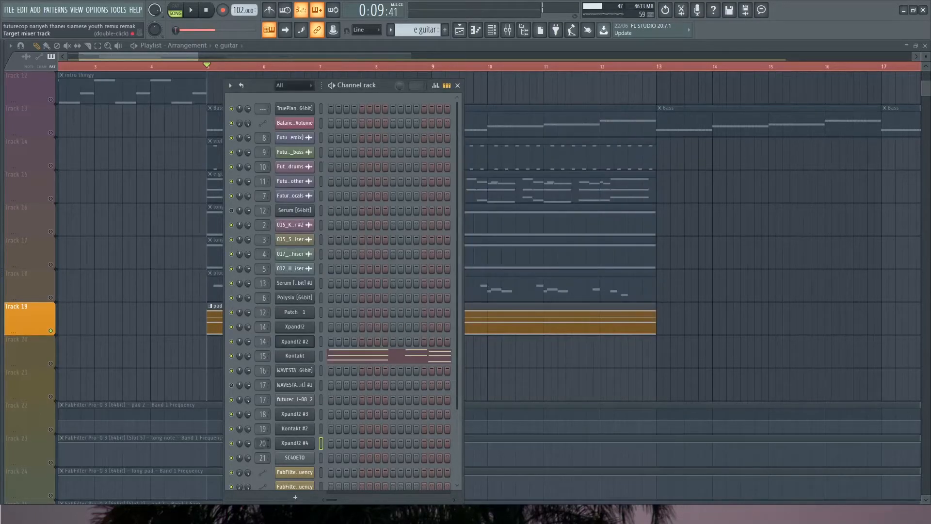
# Inspect the FabFilter Pro-Q 3 equalizers on the pad 2 mixer track
pyautogui.doubleClick(262, 443)
pyautogui.click(875, 307)
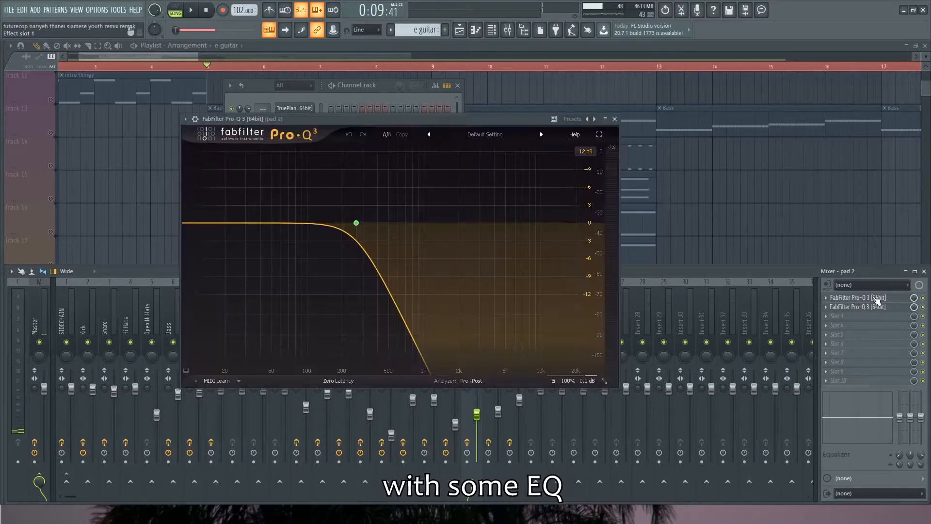
pyautogui.click(876, 307)
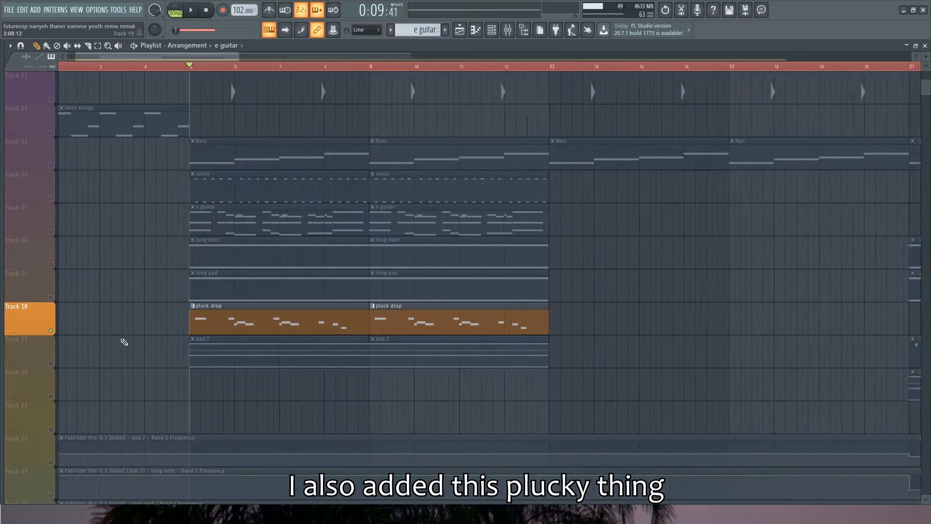
# Solo the original remix audio on Track 2 and play it from bar 5 as a reference for the pluck melody
pyautogui.scroll(-2, 131, 337)
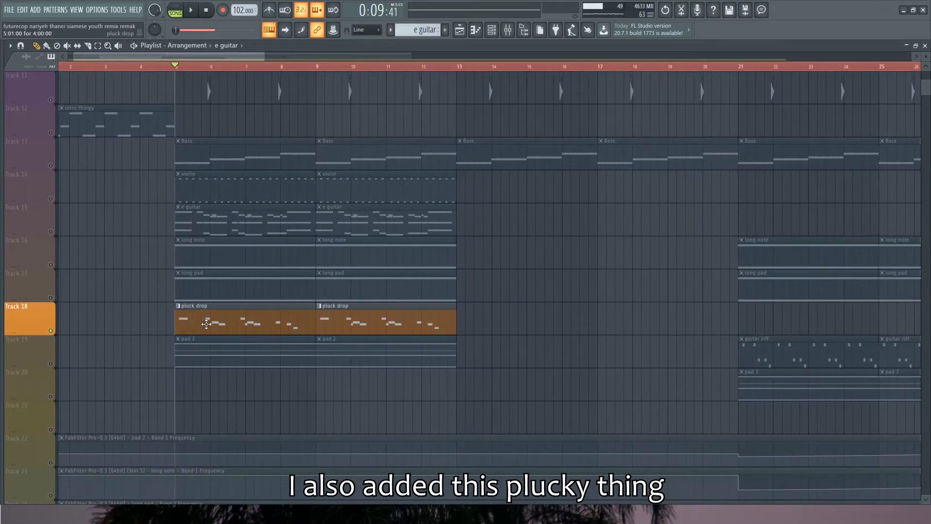
pyautogui.scroll(1, 139, 322)
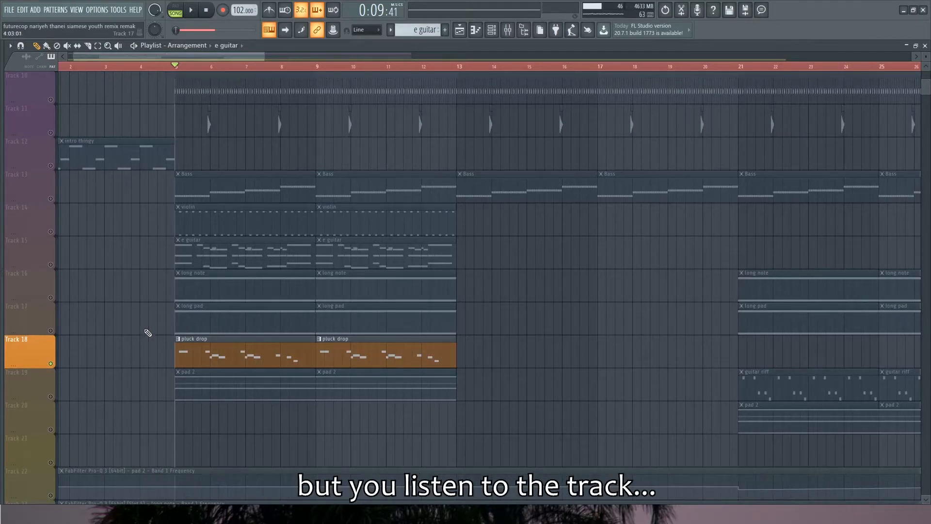
pyautogui.scroll(9, 141, 345)
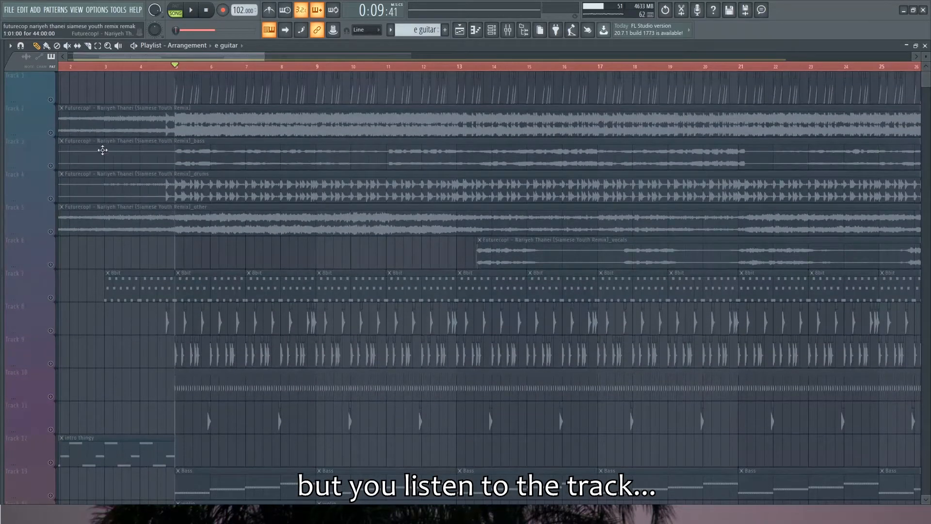
pyautogui.click(51, 134)
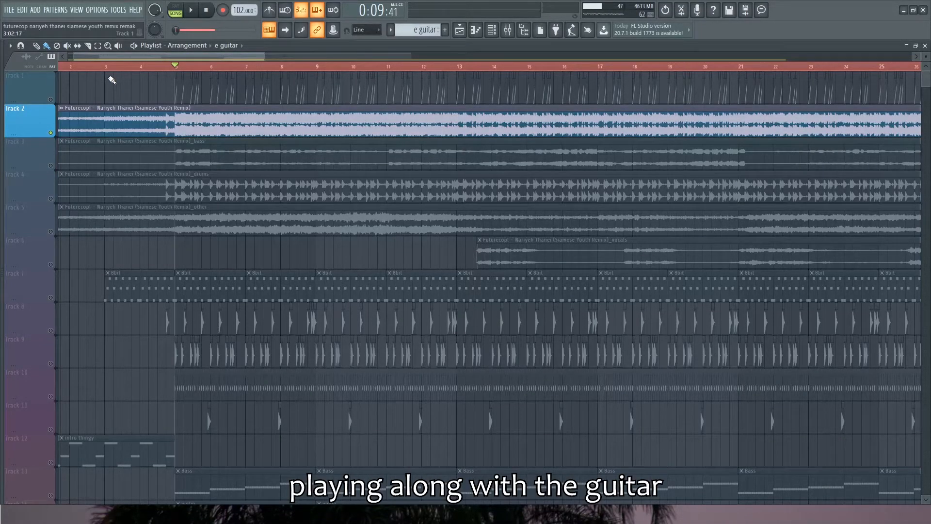
pyautogui.press('space')
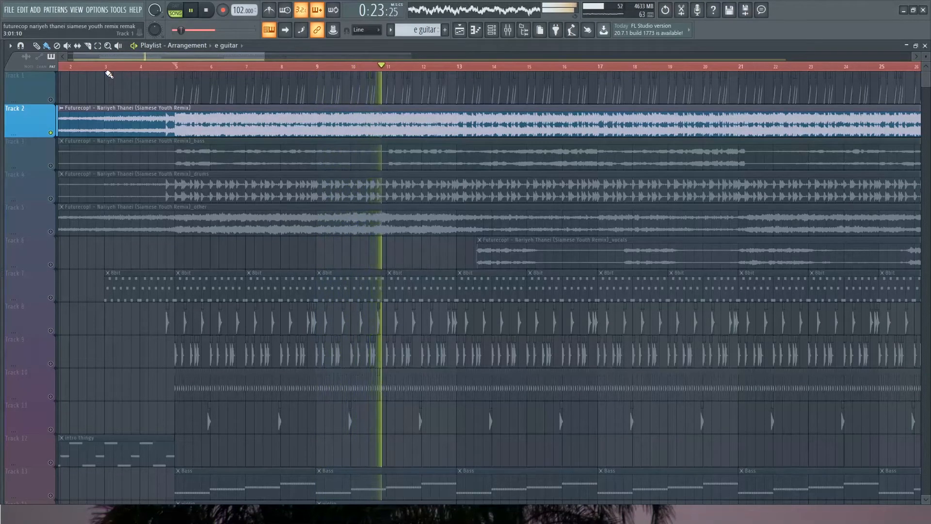
pyautogui.press('space')
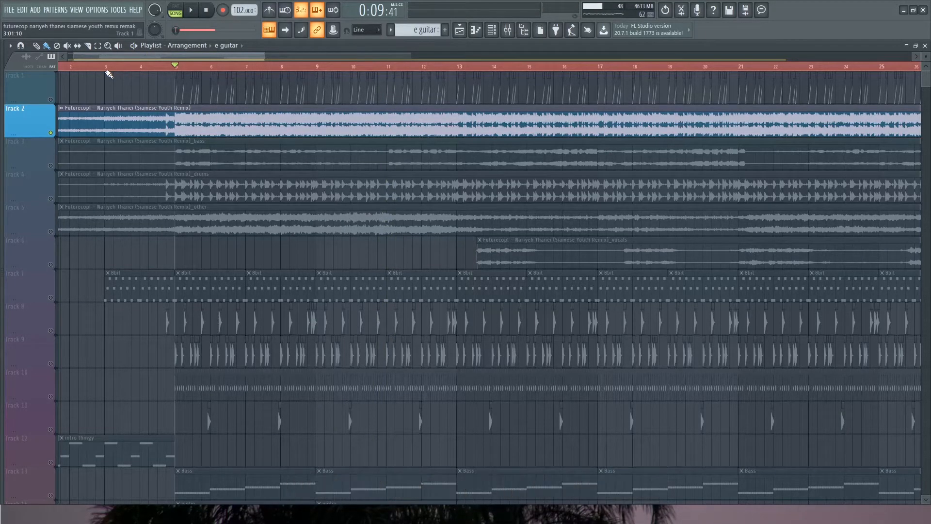
# Solo the pluck drop on Track 18 and play it from bar 5
pyautogui.scroll(-11, 114, 230)
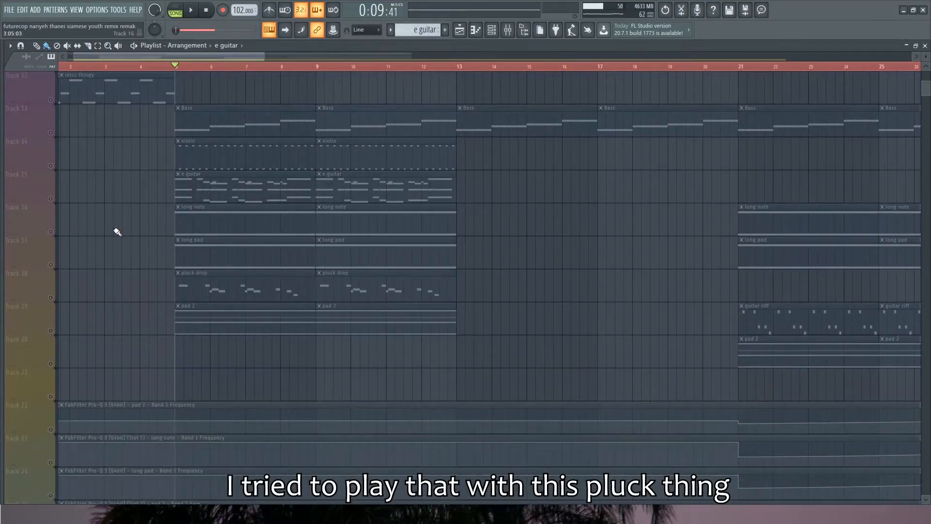
pyautogui.click(53, 299)
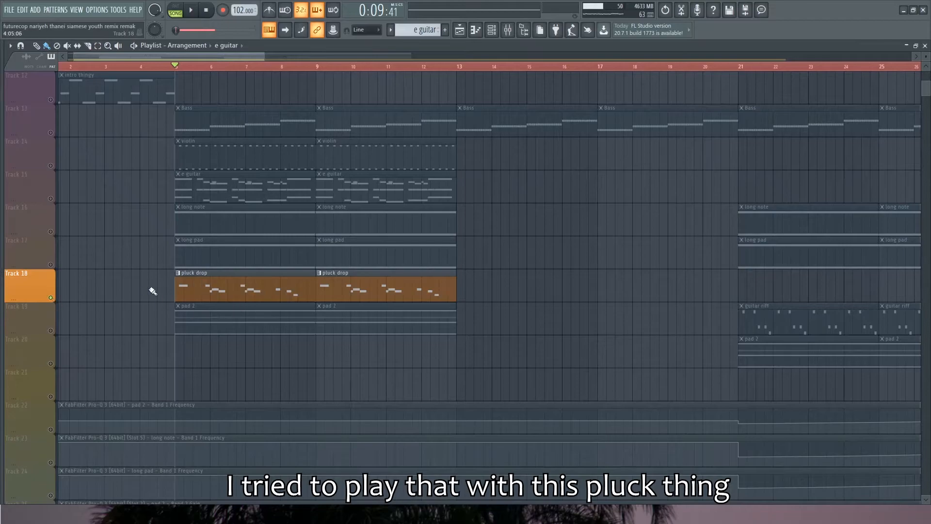
pyautogui.press('space')
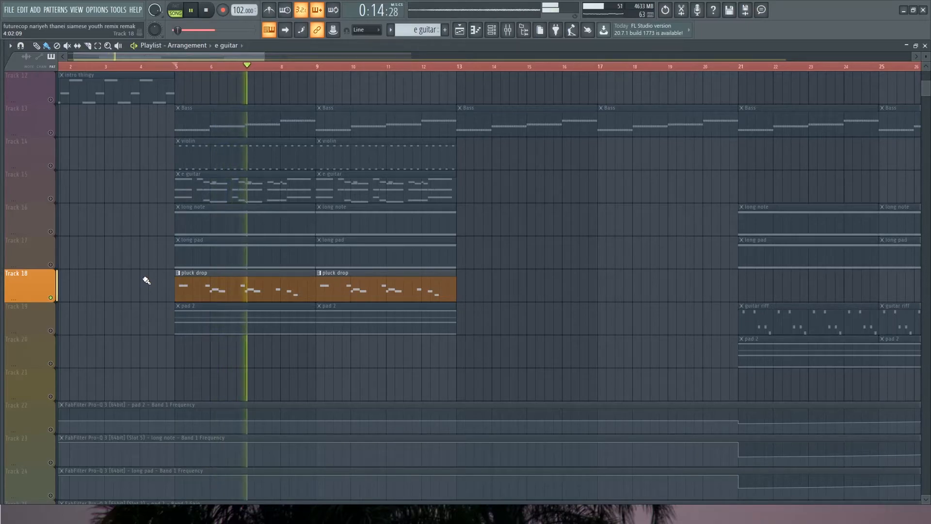
pyautogui.press('space')
# Inspect the WAVESTATION #2 instrument behind the pluck and its Gentle Winds preset
pyautogui.click(491, 30)
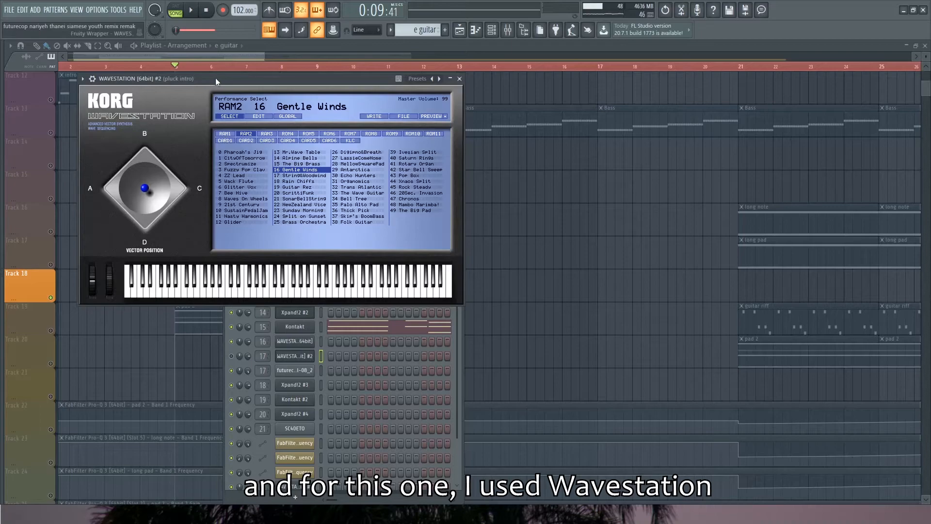
pyautogui.moveTo(224, 80); pyautogui.dragTo(251, 96)
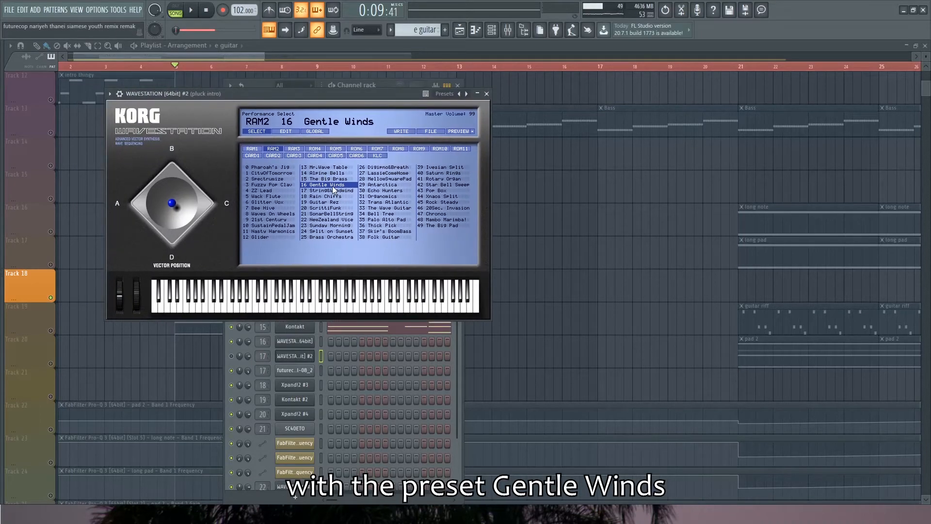
pyautogui.click(486, 94)
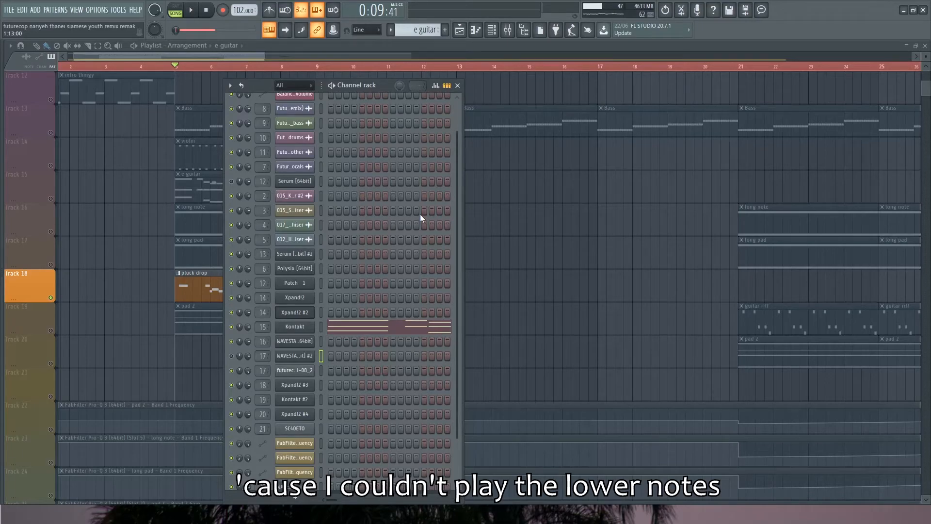
# Inspect the sampled pluck channel on mixer track 17, covering its sample settings, volume envelope and root note
pyautogui.click(305, 370)
pyautogui.click(84, 171)
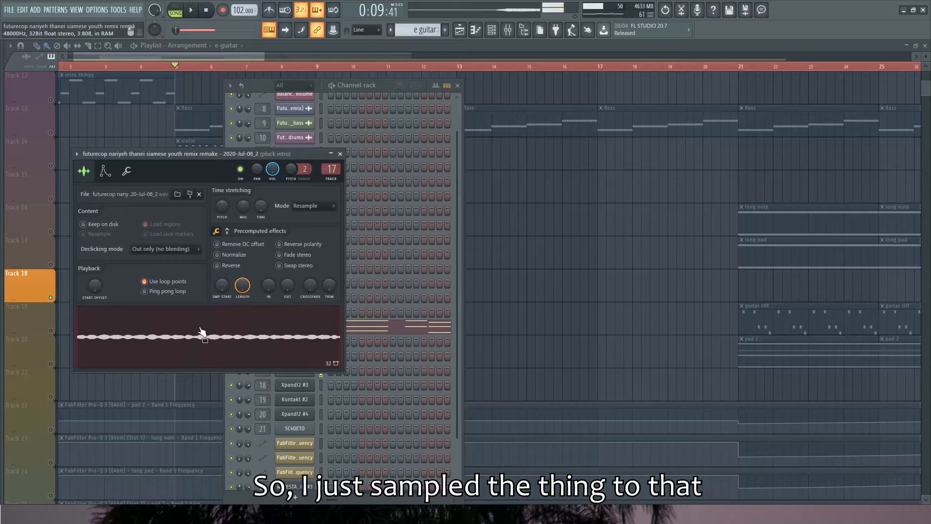
pyautogui.click(105, 171)
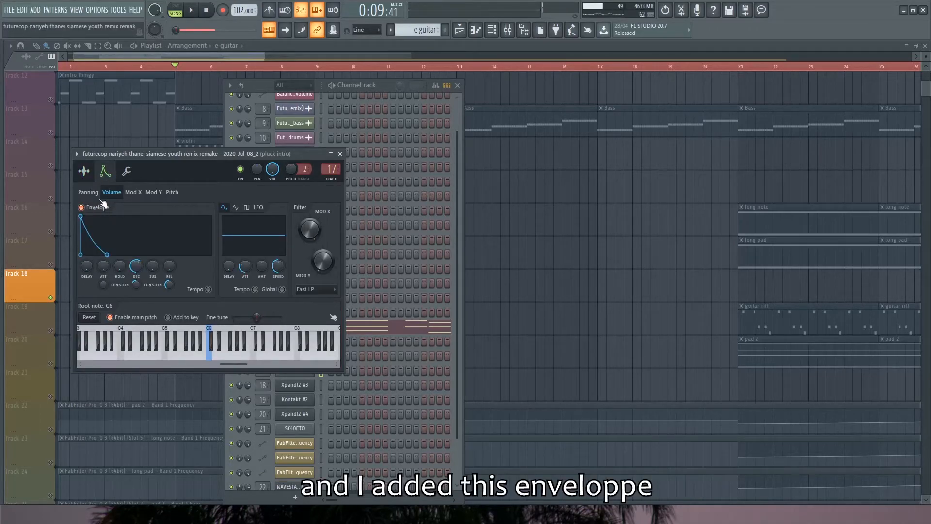
pyautogui.click(84, 171)
# Inspect Smack Attack Stereo and both FabFilter Pro-Q 3 equalizers on the pluck intro mixer track
pyautogui.doubleClick(331, 169)
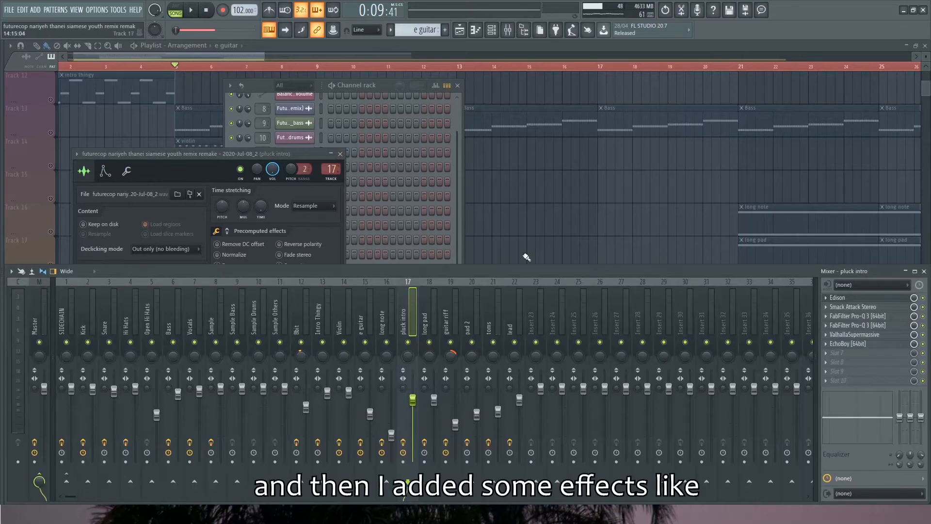
pyautogui.click(882, 307)
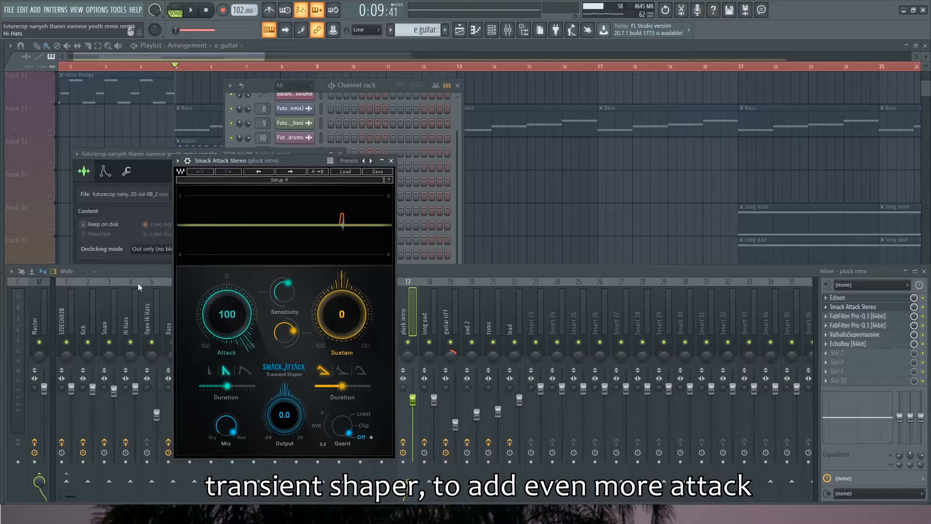
pyautogui.click(392, 161)
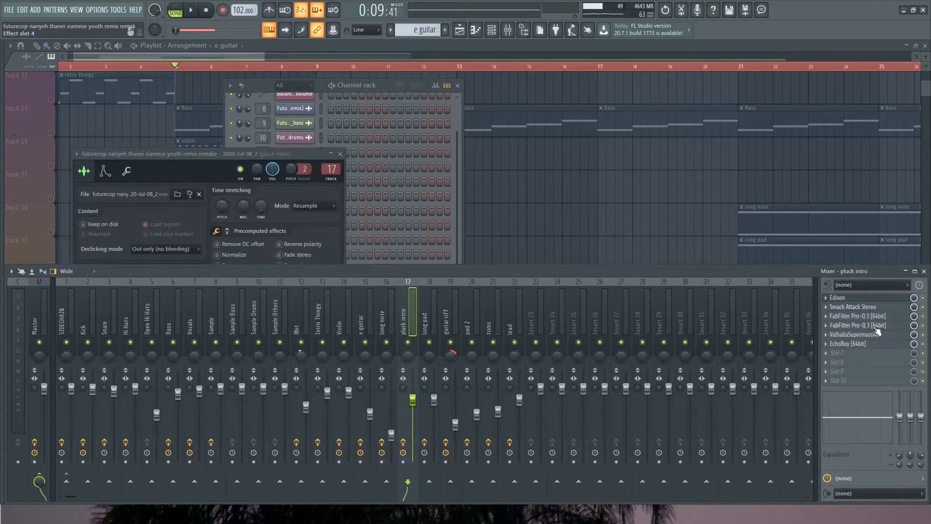
pyautogui.click(871, 316)
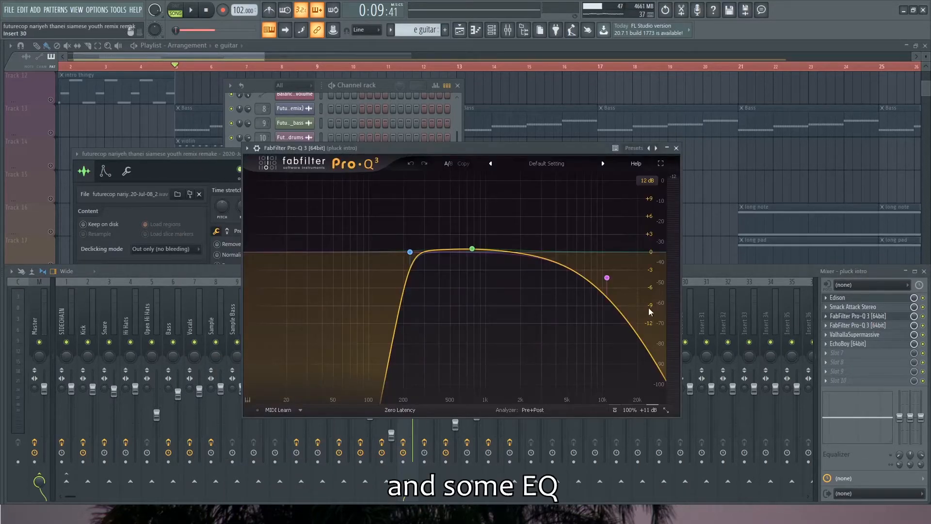
pyautogui.click(852, 317)
pyautogui.click(854, 325)
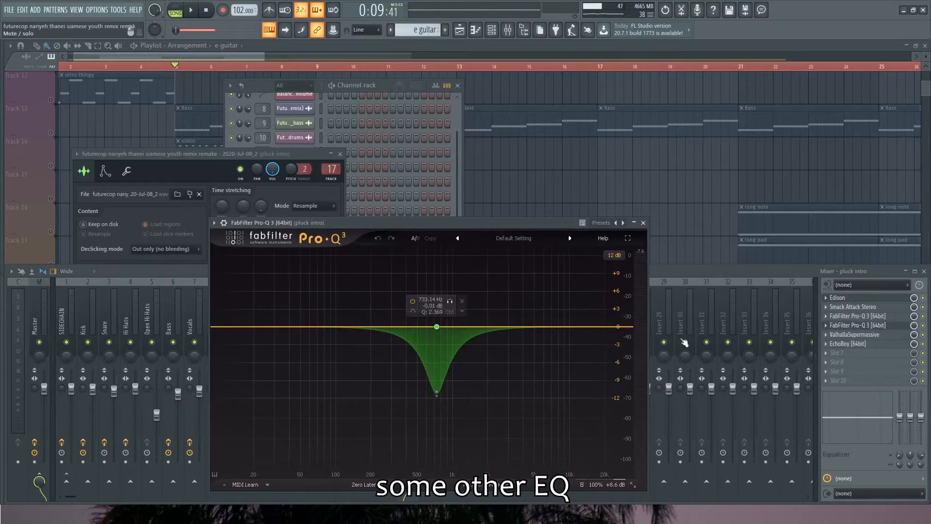
pyautogui.click(853, 326)
# Inspect the ValhallaSupermassive reverb and EchoBoy delay on the pluck intro mixer track
pyautogui.click(851, 334)
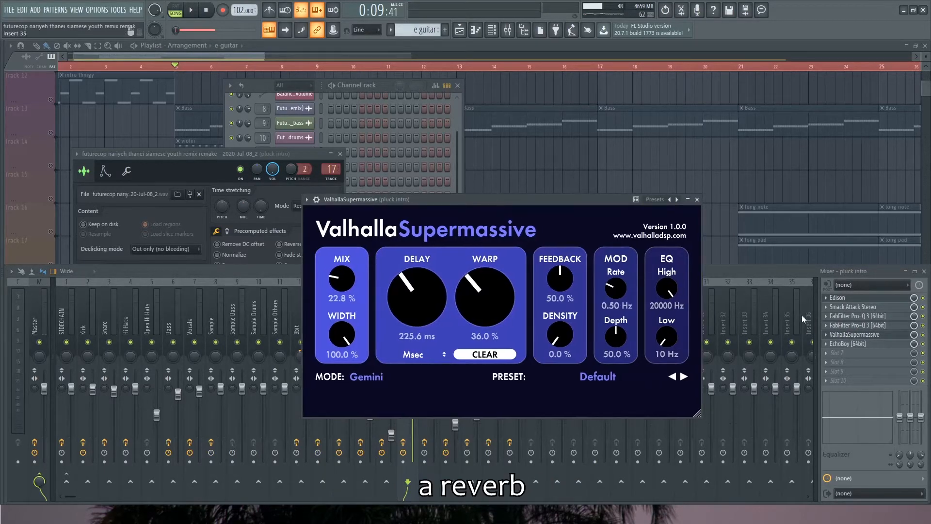
pyautogui.click(854, 334)
pyautogui.click(853, 344)
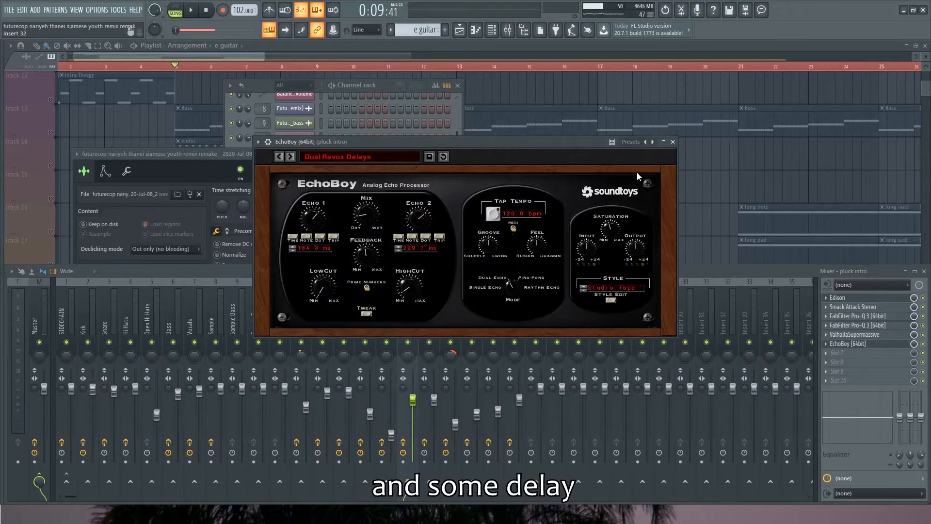
pyautogui.click(673, 142)
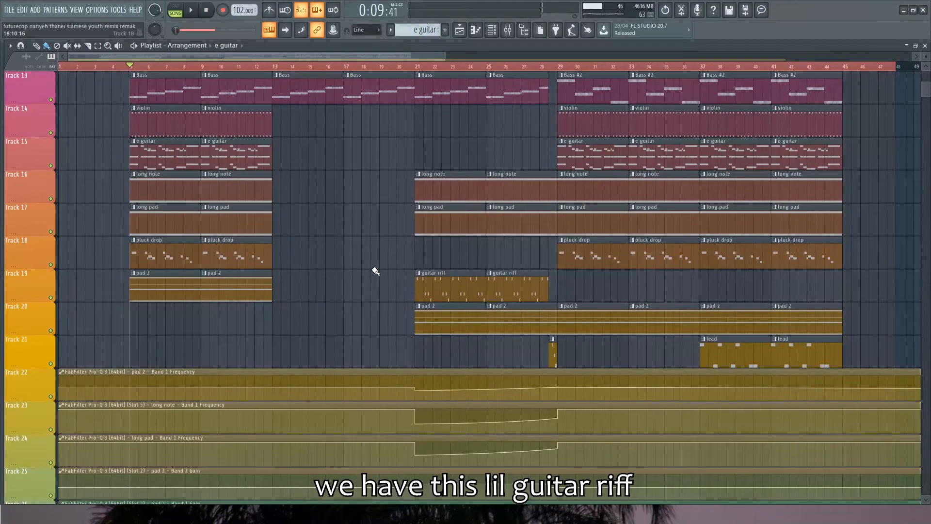
# Solo the guitar riff on playlist track 19 and audition it from bar 21
pyautogui.scroll(2, 424, 282)
pyautogui.scroll(3, 437, 284)
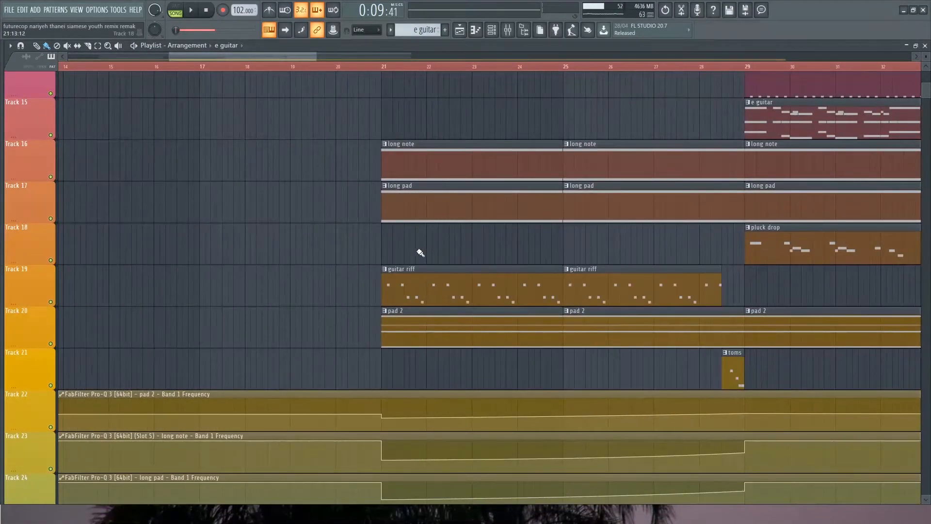
pyautogui.click(382, 72)
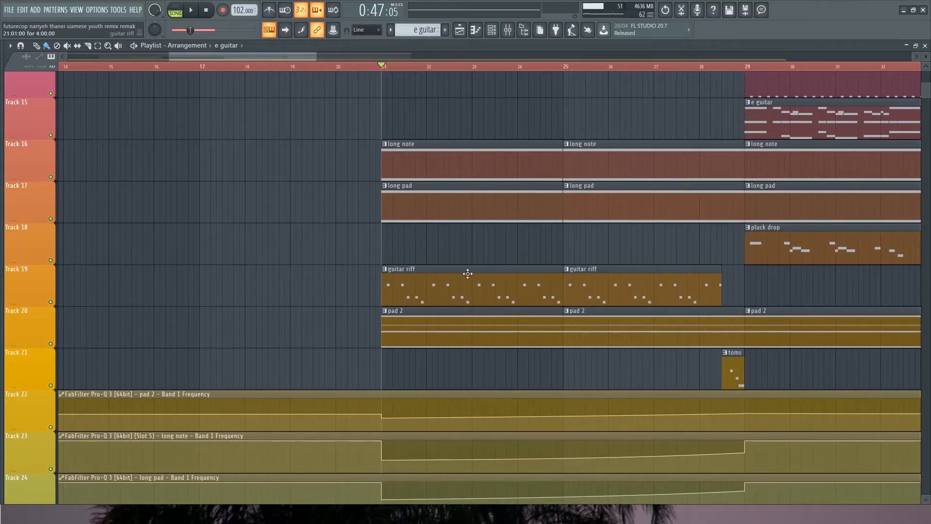
pyautogui.rightClick(51, 302)
pyautogui.press('space')
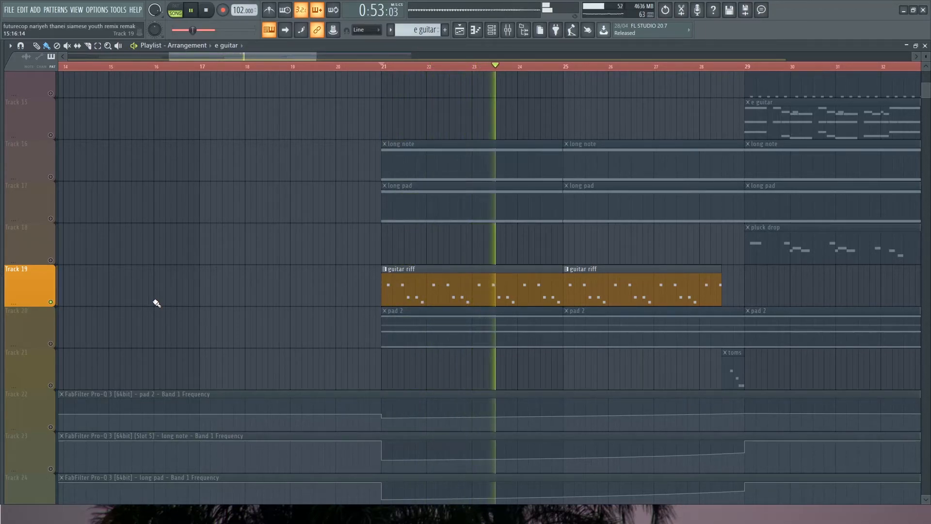
pyautogui.press('space')
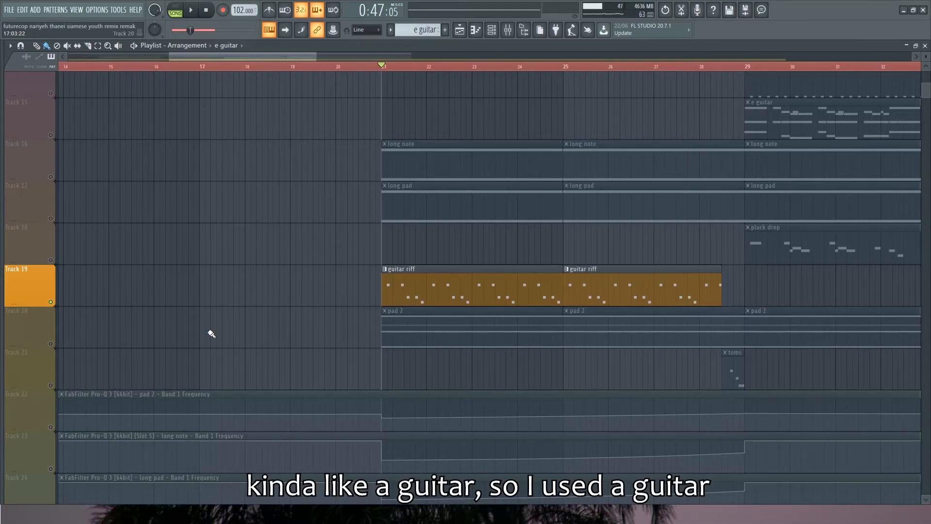
# Solo the original full remix audio on track 2 and listen to it from bar 21 for comparison
pyautogui.scroll(8, 216, 335)
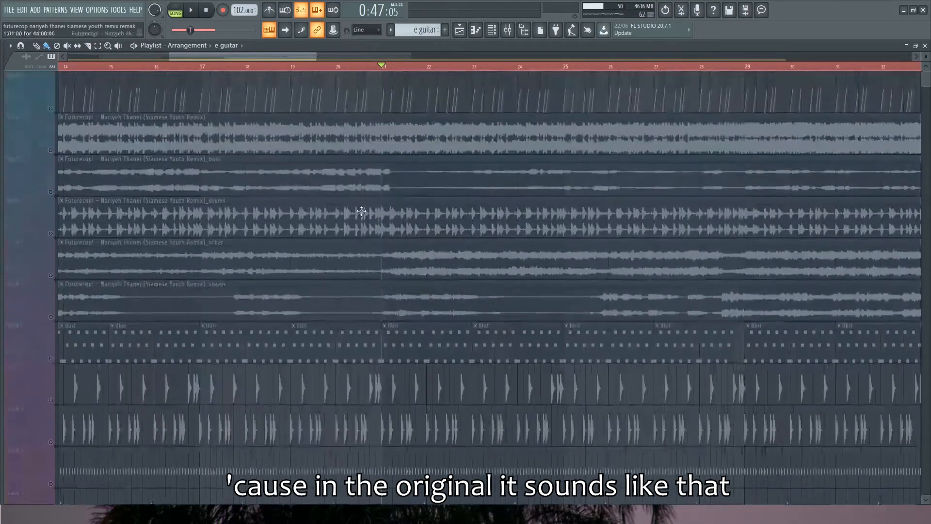
pyautogui.click(53, 151)
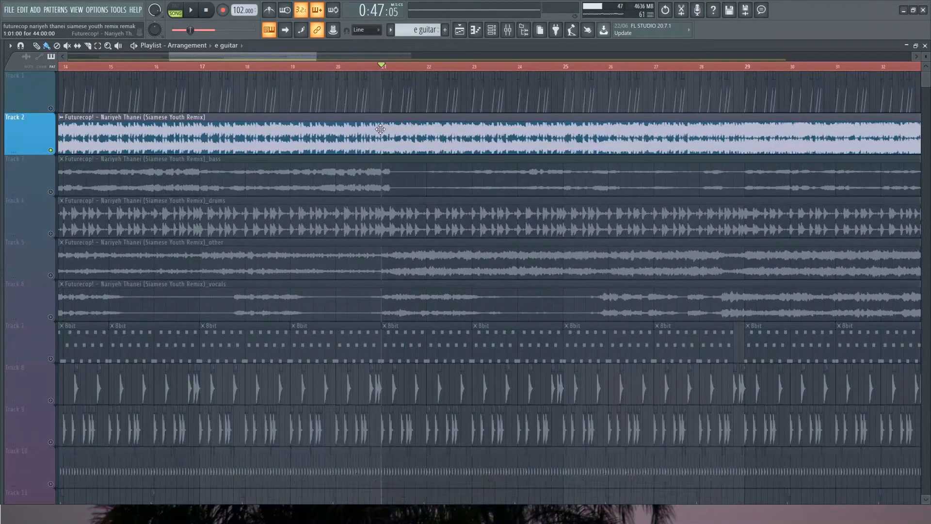
pyautogui.press('space')
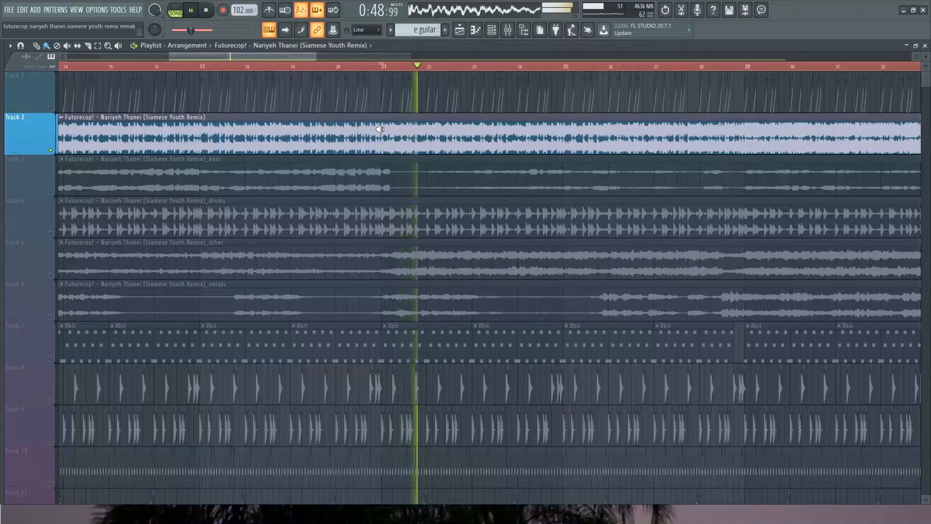
pyautogui.press('space')
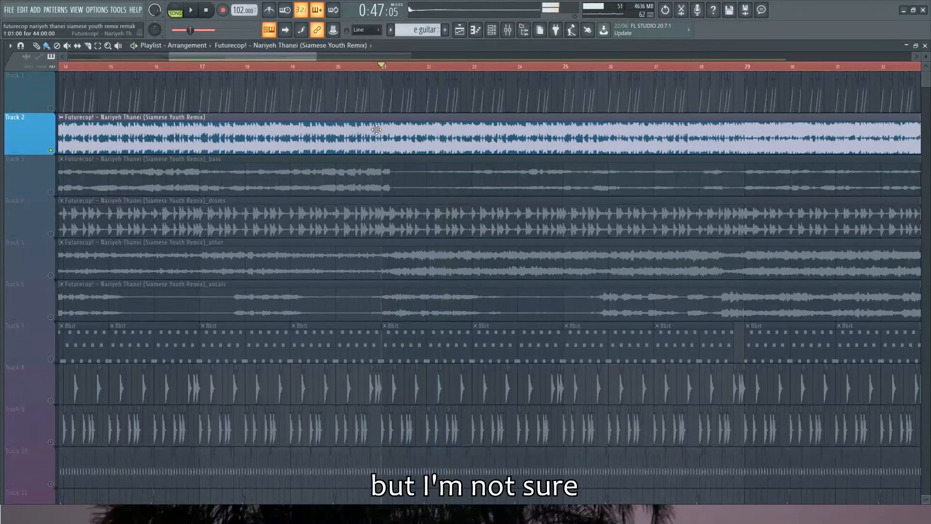
# Solo the guitar riff track again and inspect its Kontakt #2 instrument with Evolution Strawberry, including the channel settings
pyautogui.scroll(-5, 347, 289)
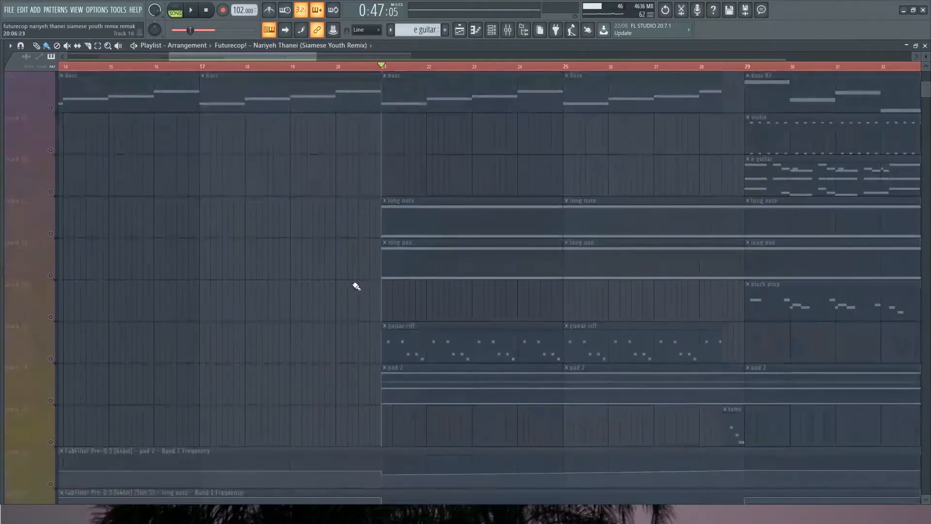
pyautogui.click(45, 357)
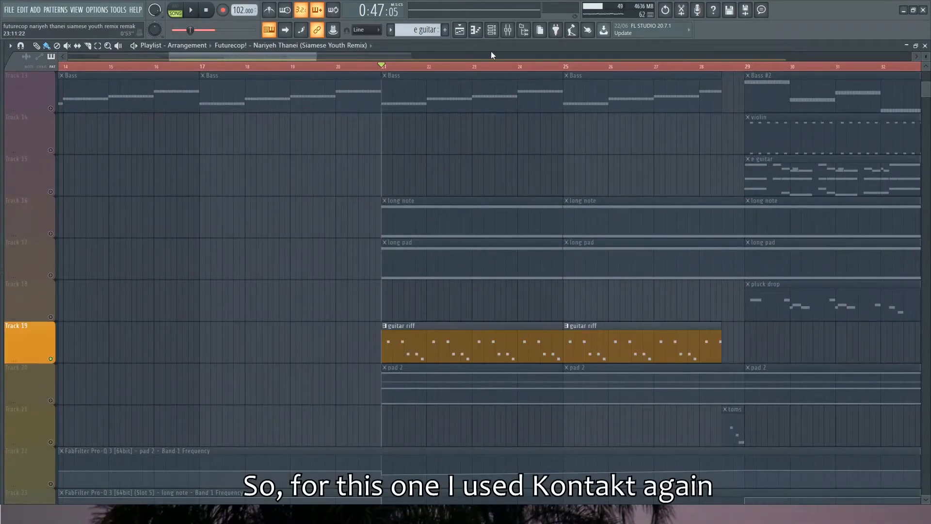
pyautogui.click(491, 30)
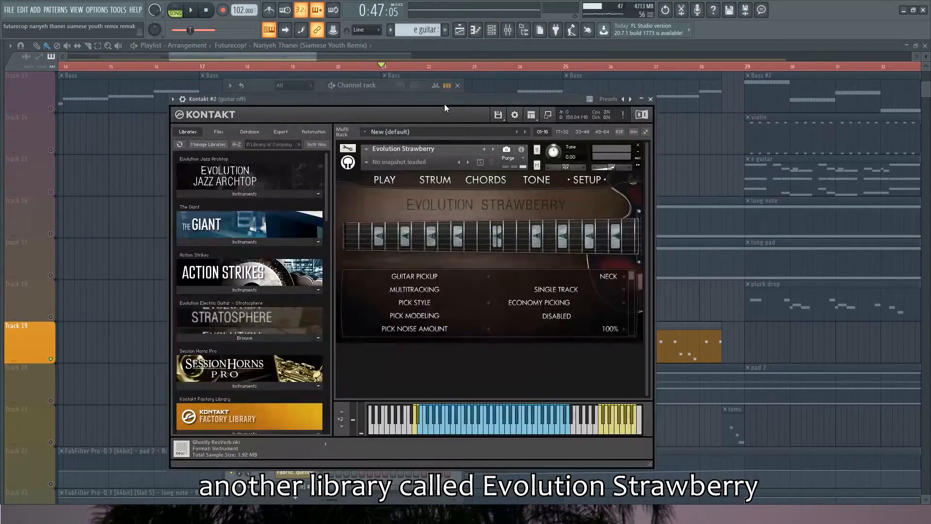
pyautogui.moveTo(444, 104)
pyautogui.mouseDown()
pyautogui.moveTo(417, 102)
pyautogui.moveTo(432, 103)
pyautogui.mouseUp()
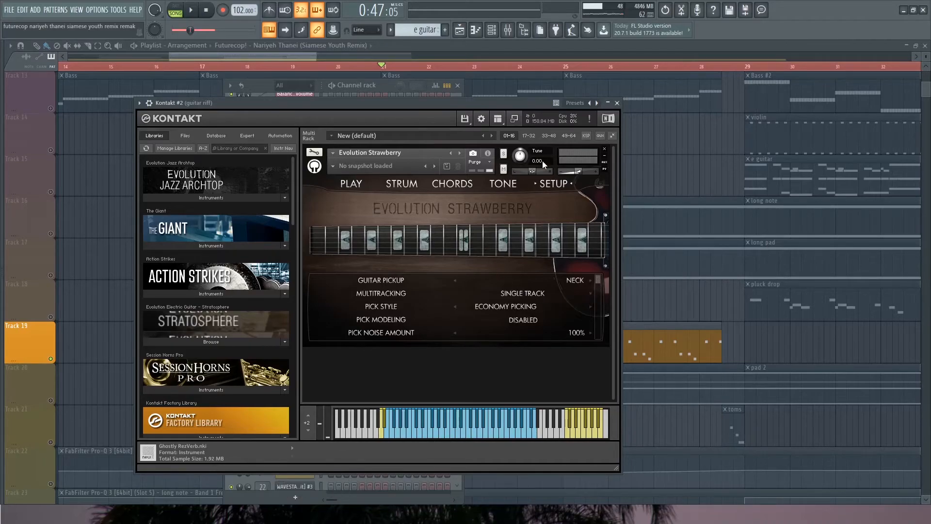
pyautogui.click(148, 103)
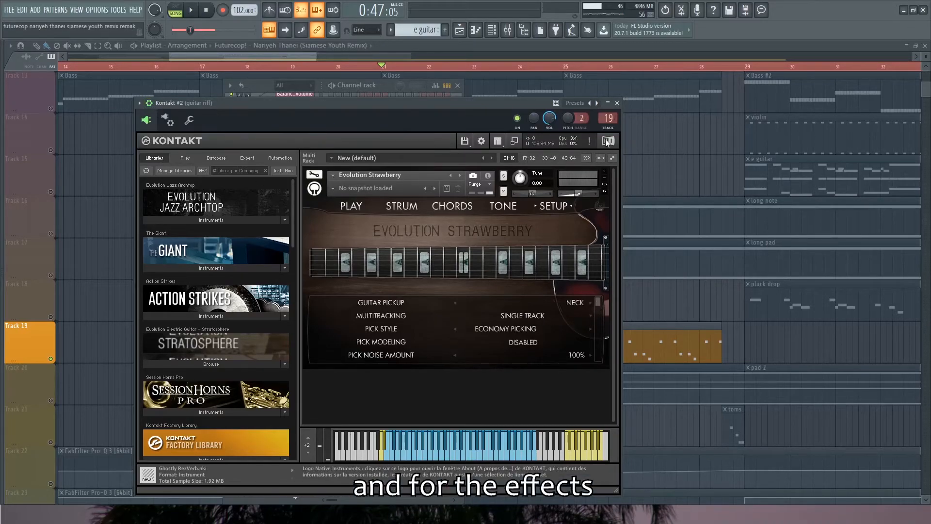
# Inspect Smack Attack Stereo, CLA Guitars Stereo and OTT on the guitar riff mixer track
pyautogui.doubleClick(609, 120)
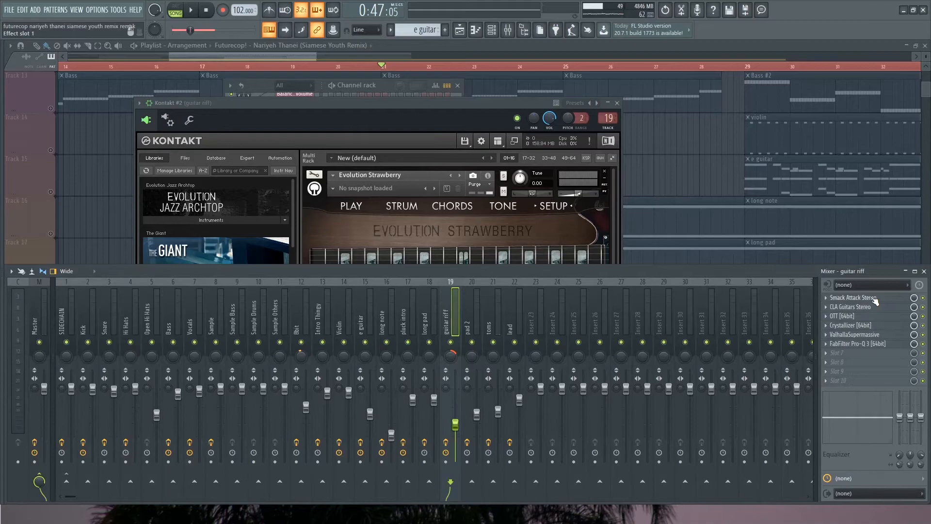
pyautogui.click(853, 297)
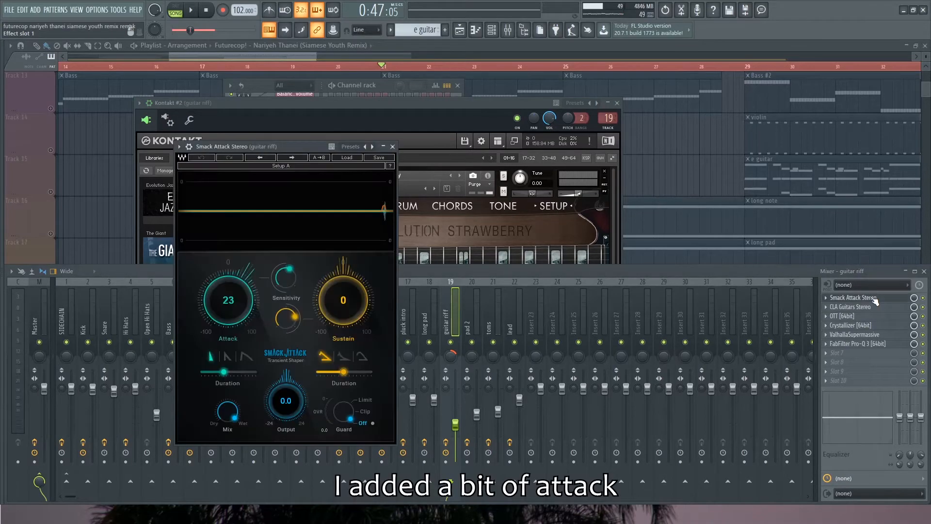
pyautogui.click(392, 147)
pyautogui.click(853, 306)
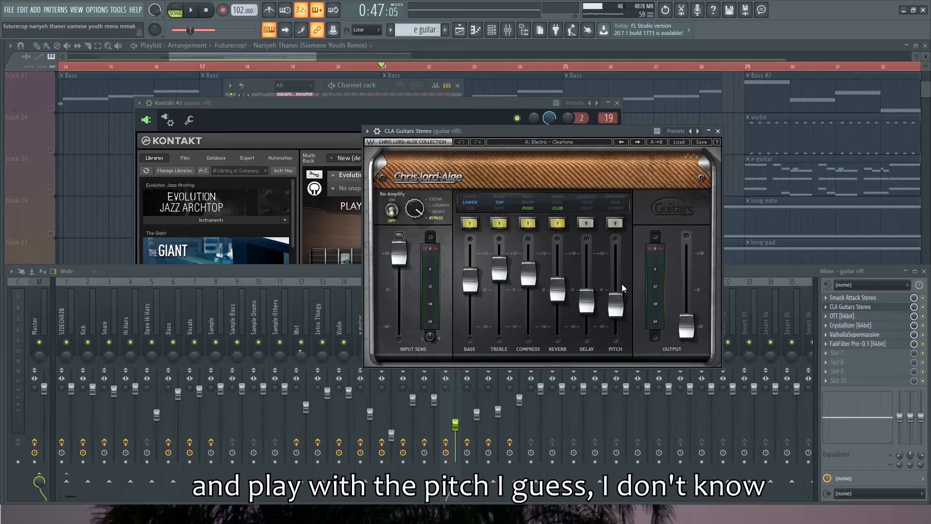
pyautogui.click(717, 131)
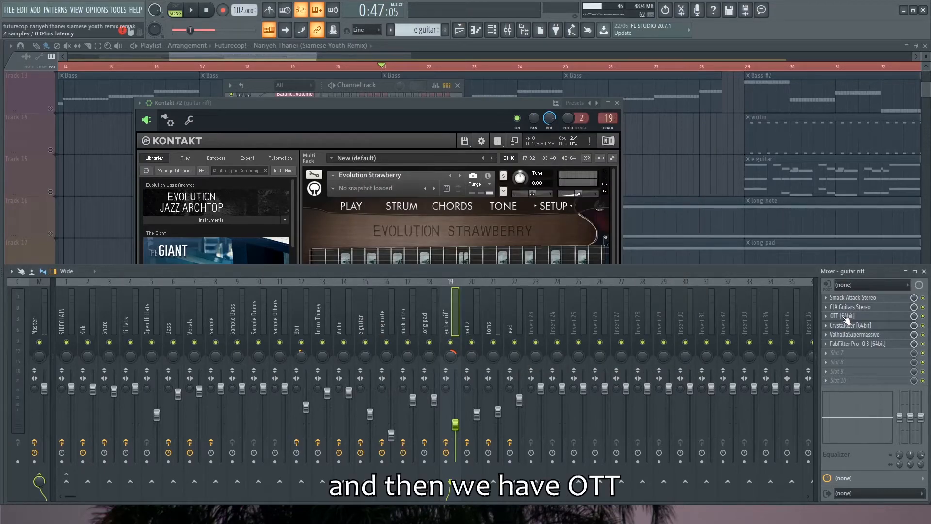
pyautogui.click(846, 316)
pyautogui.click(846, 316)
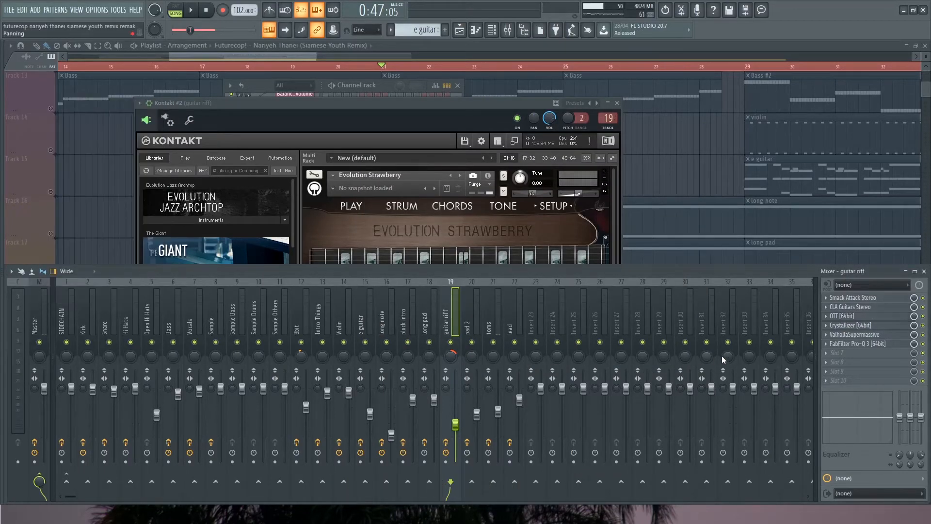
# Inspect Crystallizer's Detuning Delay preset on the guitar riff and compare playback with the effect bypassed and enabled
pyautogui.click(851, 325)
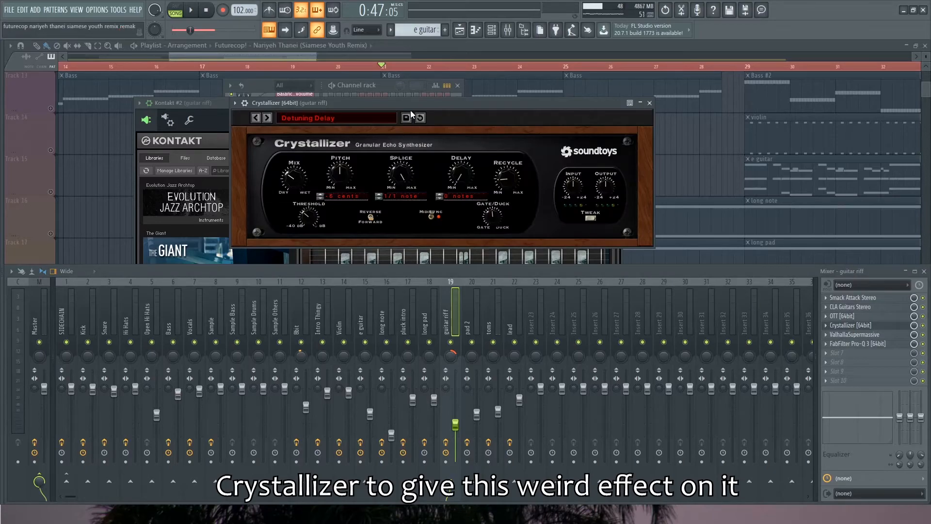
pyautogui.moveTo(410, 110); pyautogui.dragTo(405, 131)
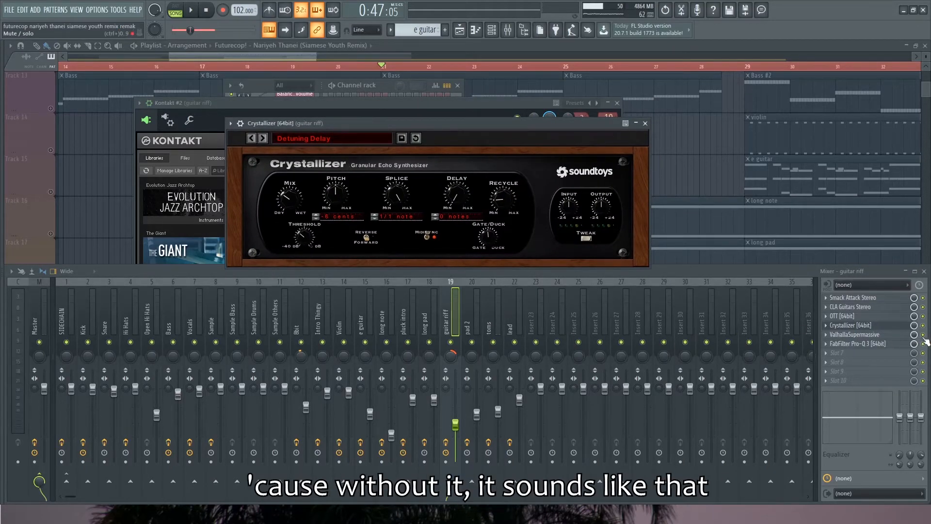
pyautogui.press('space')
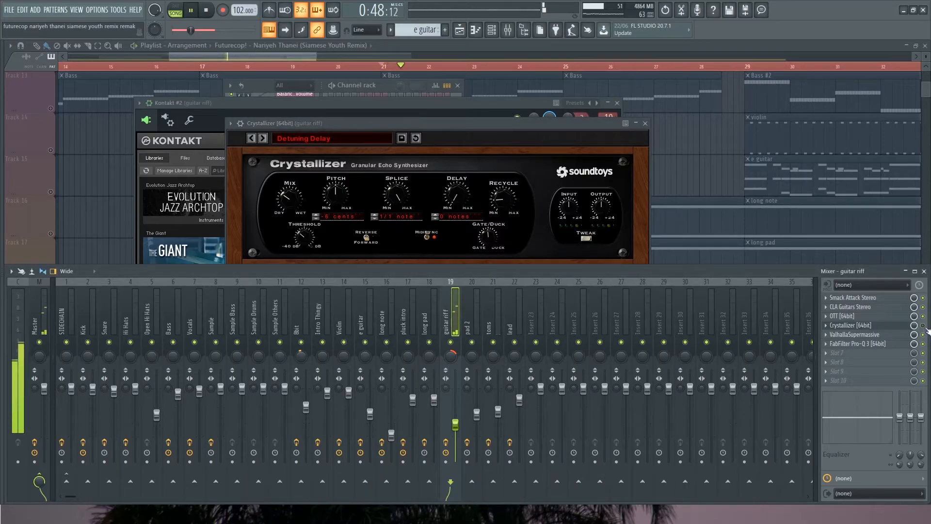
pyautogui.press('space')
pyautogui.click(924, 326)
pyautogui.press('space')
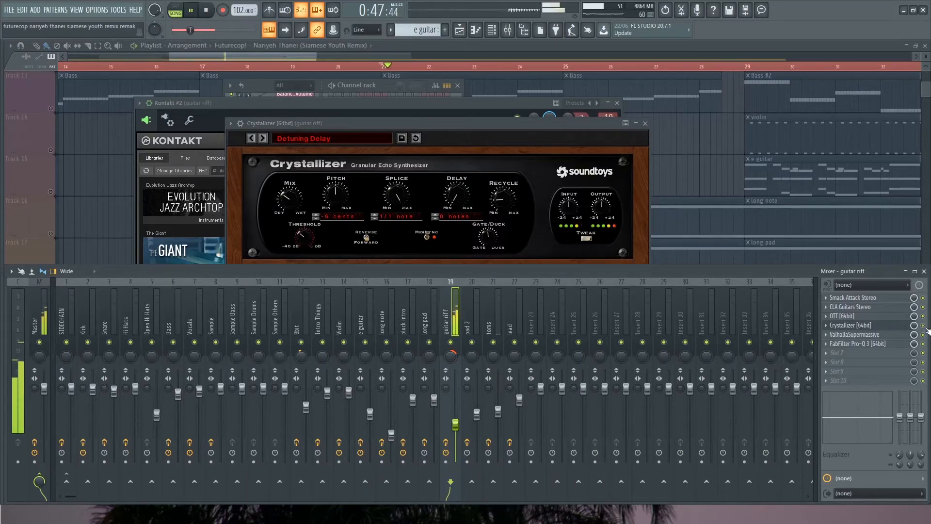
pyautogui.press('space')
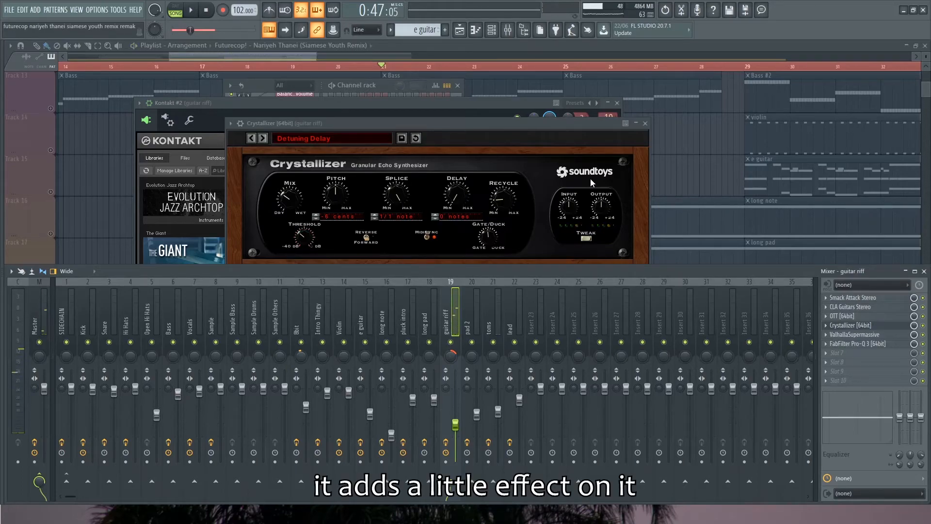
pyautogui.click(645, 123)
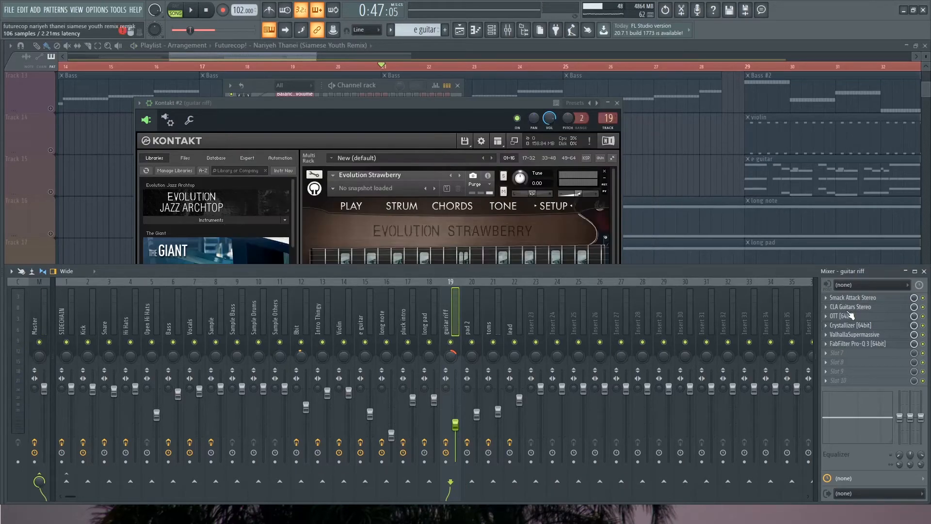
# Inspect the ValhallaSupermassive reverb and FabFilter Pro-Q 3 equalizer on the guitar riff mixer track
pyautogui.click(855, 334)
pyautogui.moveTo(694, 141); pyautogui.dragTo(569, 137)
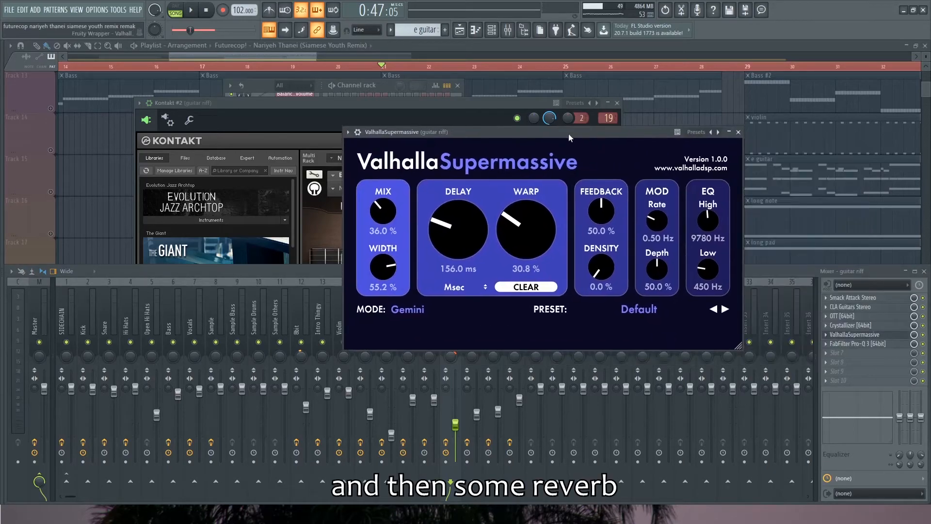
pyautogui.click(738, 132)
pyautogui.click(858, 343)
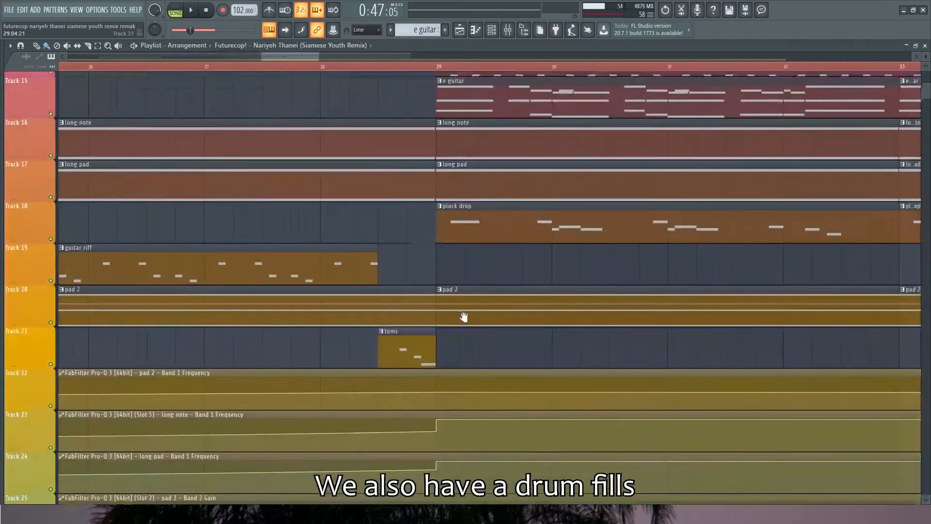
# Solo the toms drum fill on playlist track 21 and play it from the start of its clip before bar 29
pyautogui.scroll(3, 461, 317)
pyautogui.moveTo(464, 317); pyautogui.dragTo(395, 291)
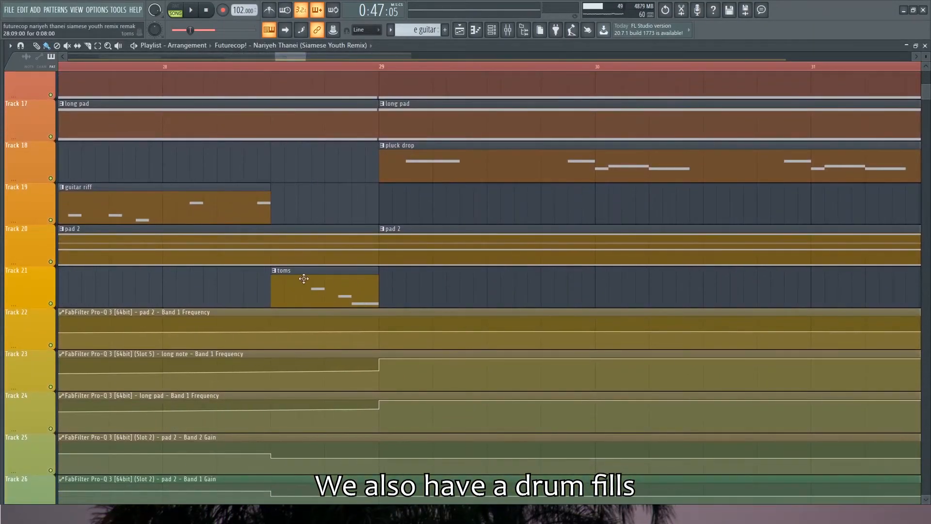
pyautogui.click(271, 66)
pyautogui.rightClick(50, 303)
pyautogui.press('space')
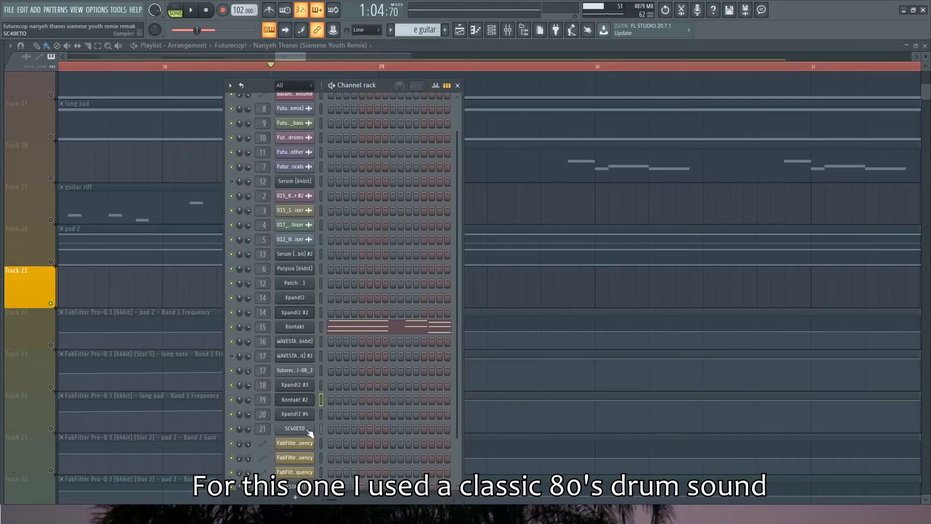
# Inspect the SC40ETO sampler channel behind the toms and preview its drum sample
pyautogui.click(308, 432)
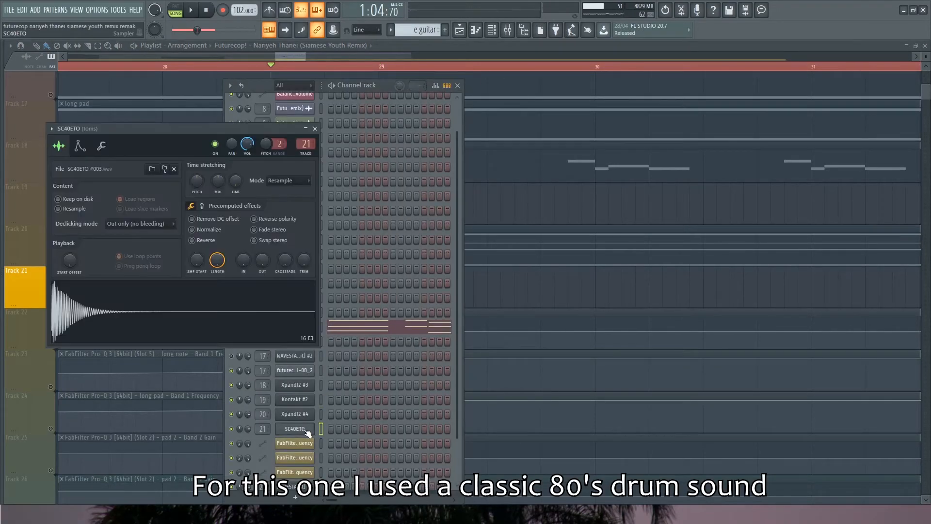
pyautogui.moveTo(137, 130); pyautogui.dragTo(208, 139)
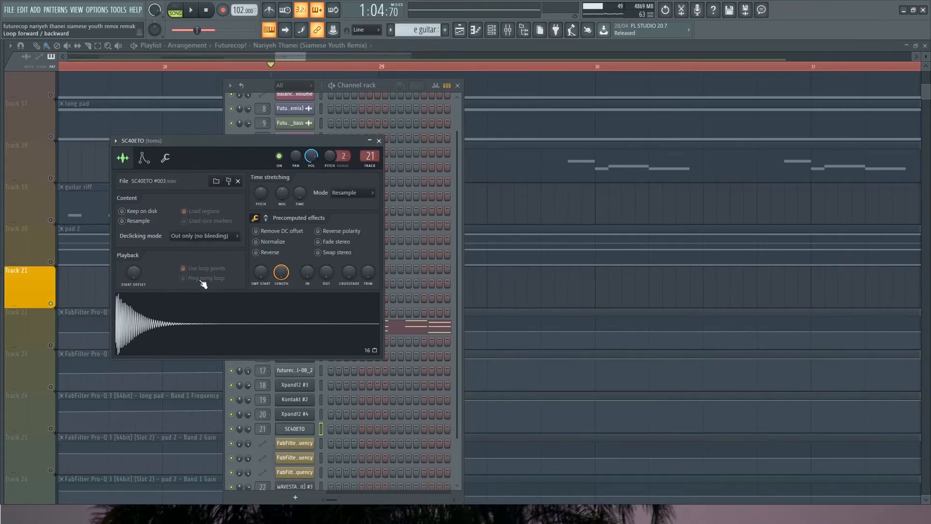
pyautogui.click(189, 311)
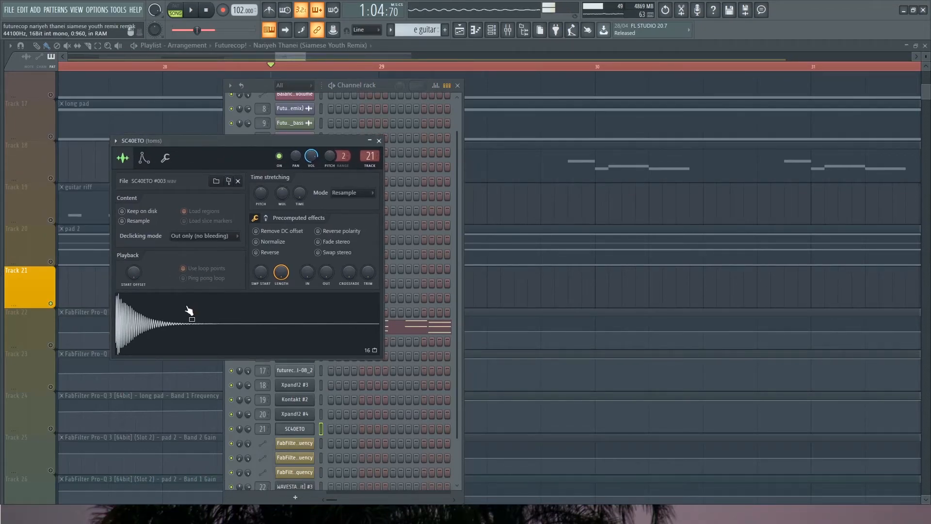
# Inspect the CLA-3A compressor, MaxxBass and Smack Attack transient shaper on the toms mixer track
pyautogui.doubleClick(369, 156)
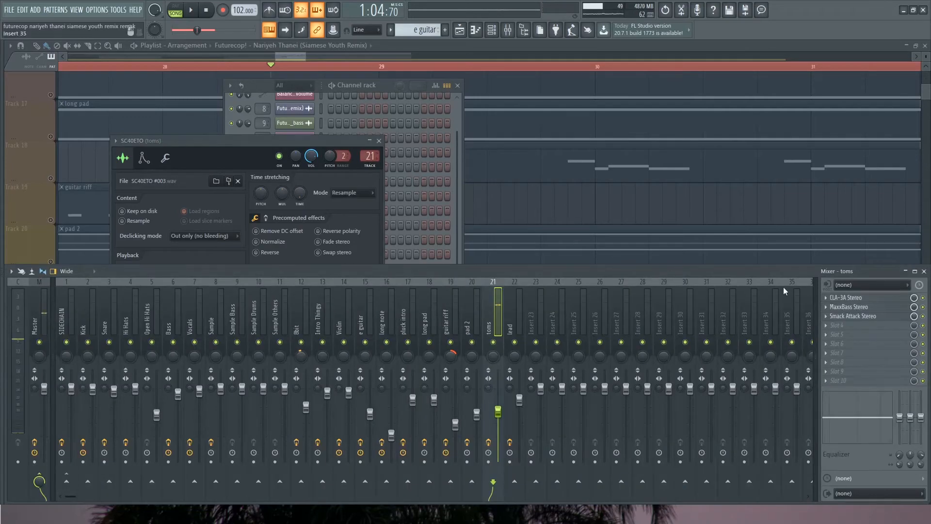
pyautogui.click(854, 297)
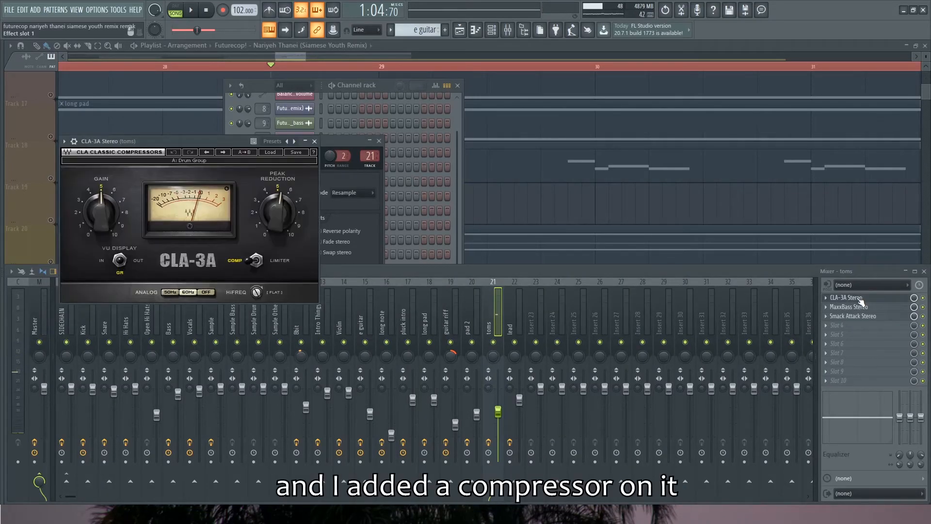
pyautogui.click(860, 297)
pyautogui.click(856, 306)
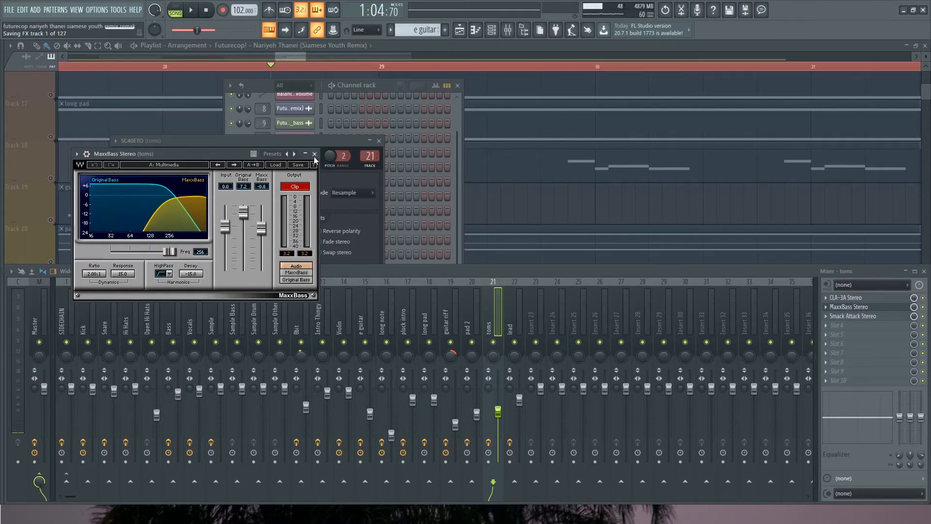
pyautogui.click(863, 316)
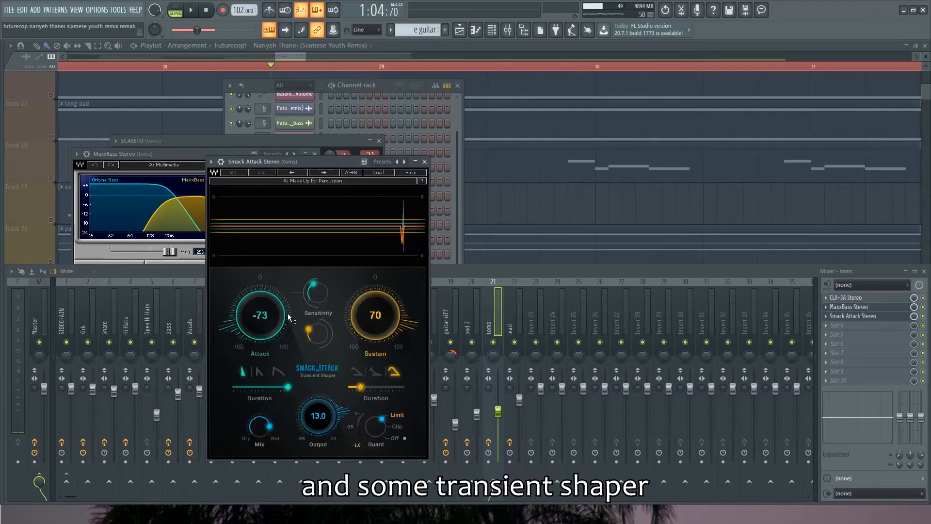
pyautogui.moveTo(306, 162); pyautogui.dragTo(316, 165)
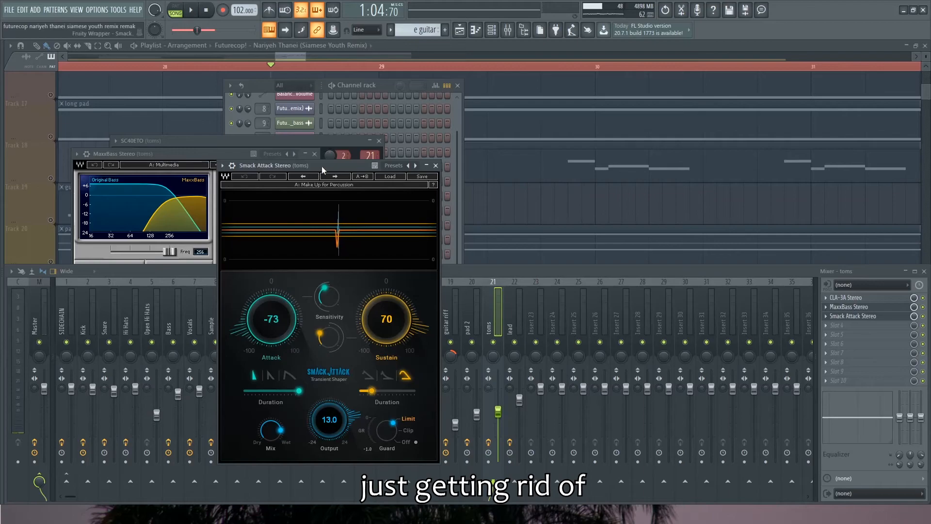
# Solo the lead on playlist track 21 and play it from the start of its clip at bar 37
pyautogui.moveTo(322, 165); pyautogui.dragTo(322, 155)
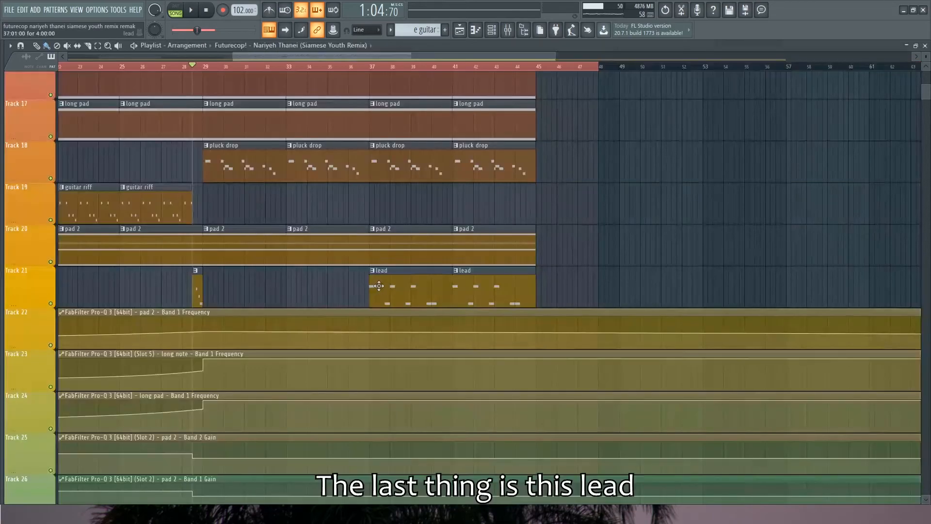
pyautogui.scroll(3, 369, 281)
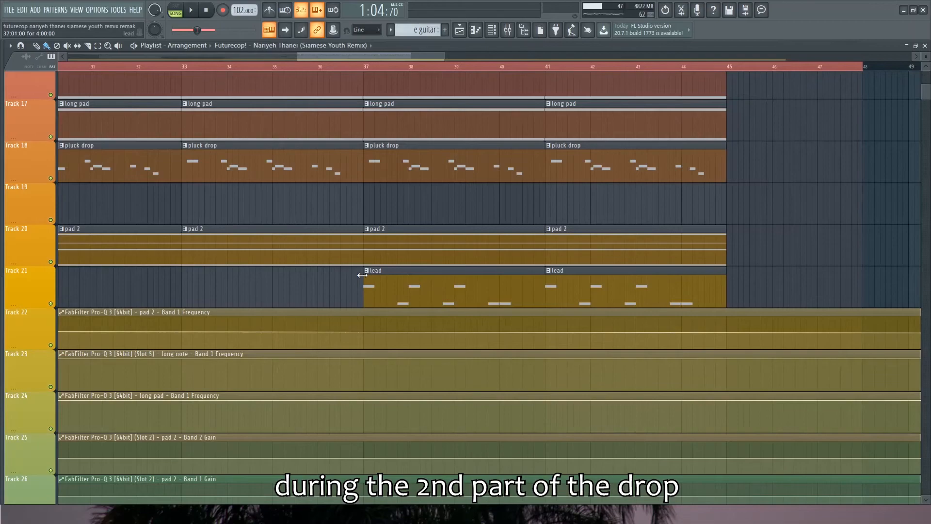
pyautogui.rightClick(53, 306)
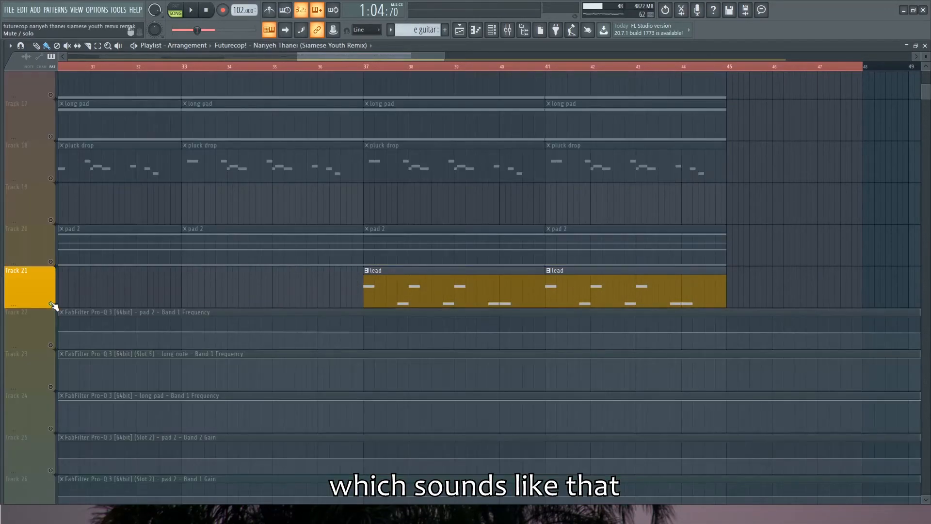
pyautogui.press('space')
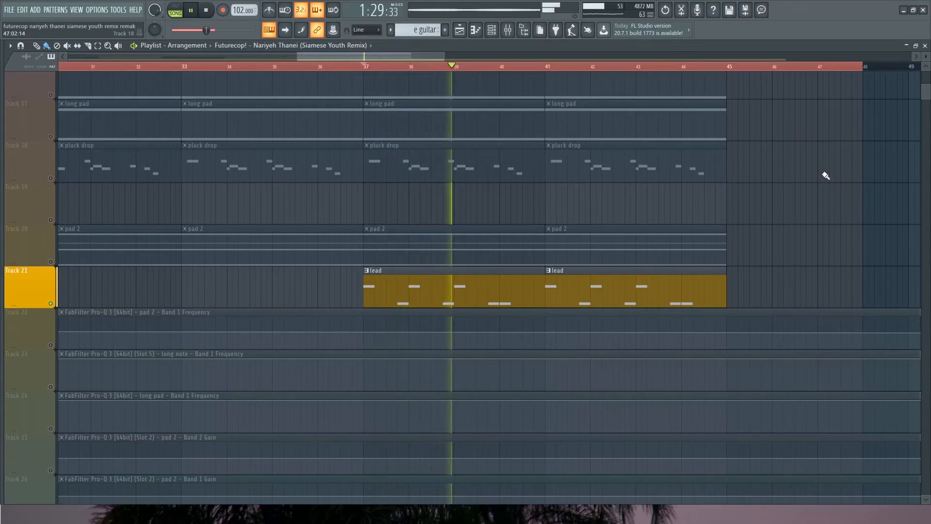
pyautogui.press('space')
# Inspect the WAVESTATION #3 instrument channel behind the lead and its selected preset
pyautogui.click(492, 31)
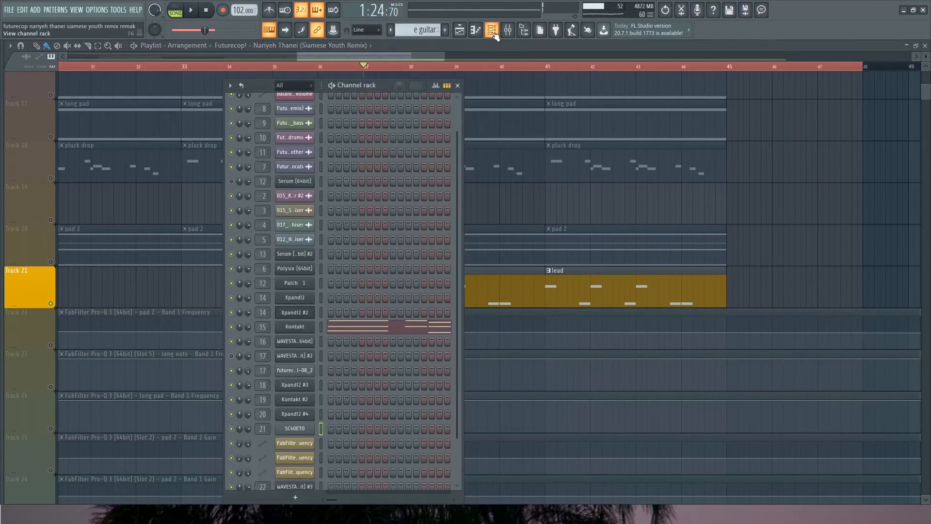
pyautogui.scroll(-3, 371, 398)
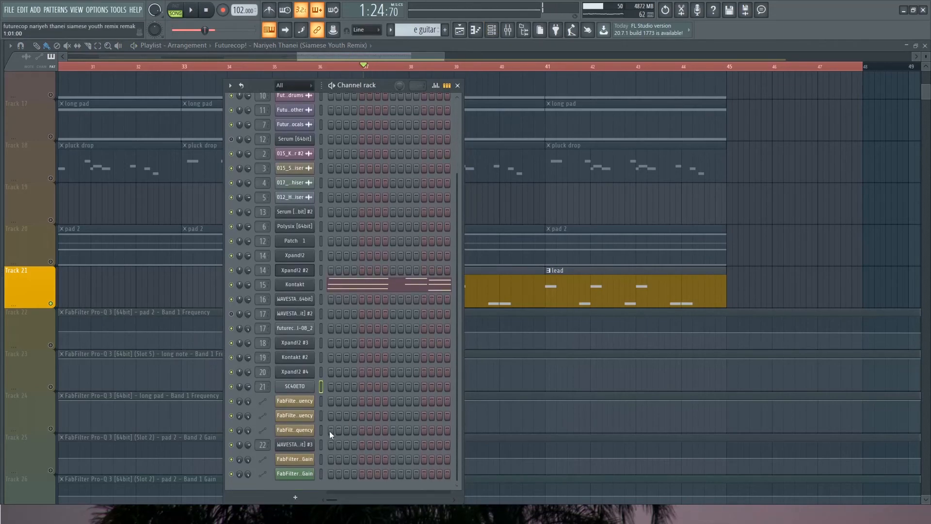
pyautogui.click(306, 444)
pyautogui.moveTo(272, 140); pyautogui.dragTo(337, 140)
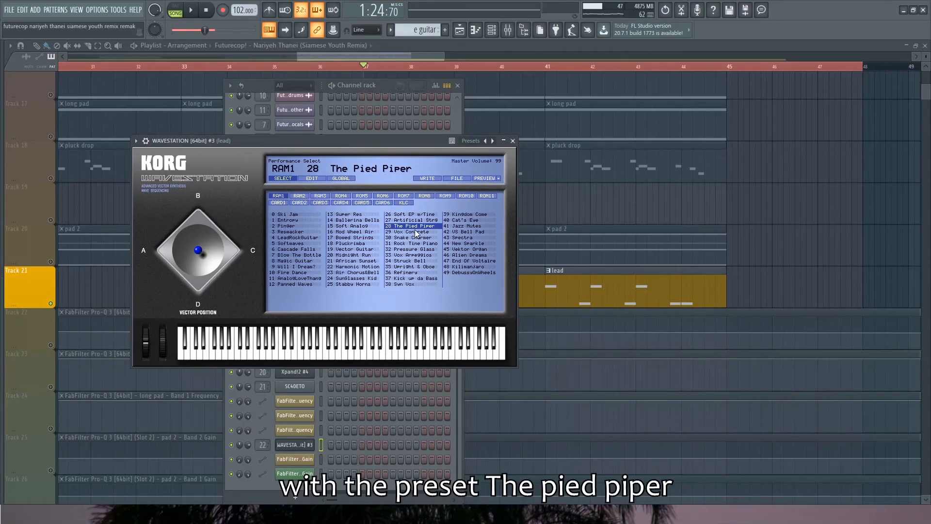
pyautogui.click(513, 142)
# Inspect the SerumFX distortion and ValhallaRoom reverb settings on the lead mixer track
pyautogui.click(262, 445)
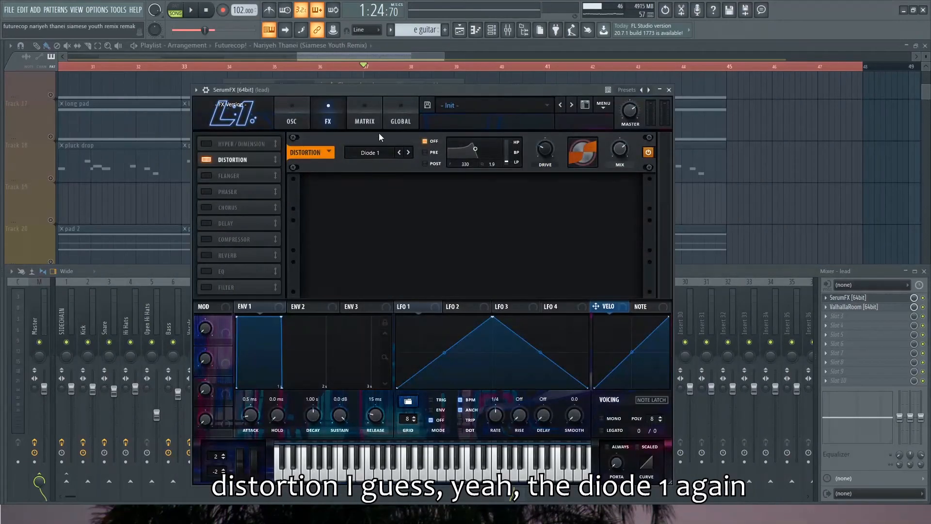
pyautogui.moveTo(415, 89); pyautogui.dragTo(410, 97)
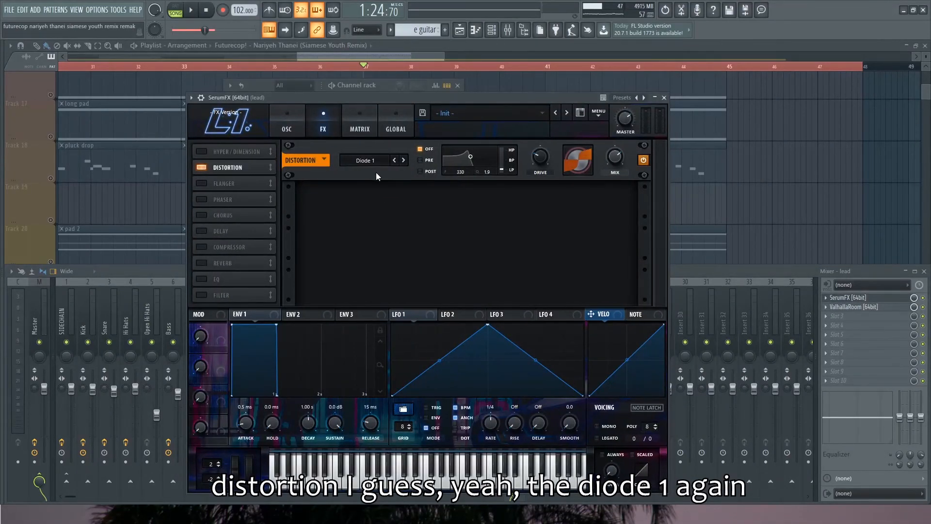
pyautogui.click(664, 97)
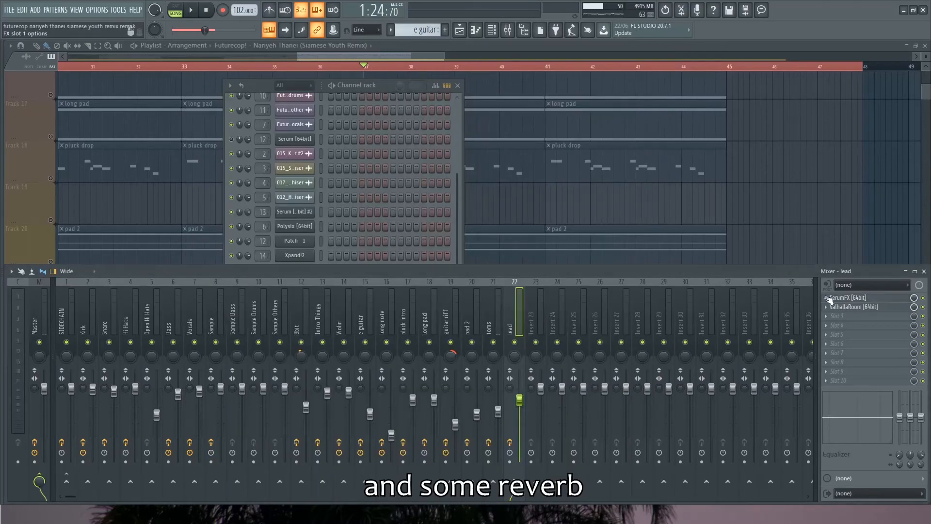
pyautogui.click(854, 306)
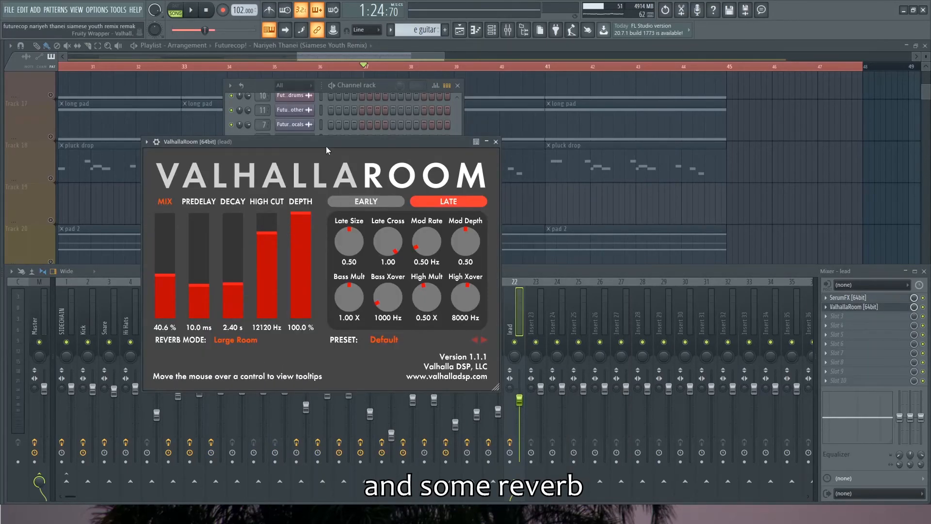
pyautogui.moveTo(326, 142); pyautogui.dragTo(343, 142)
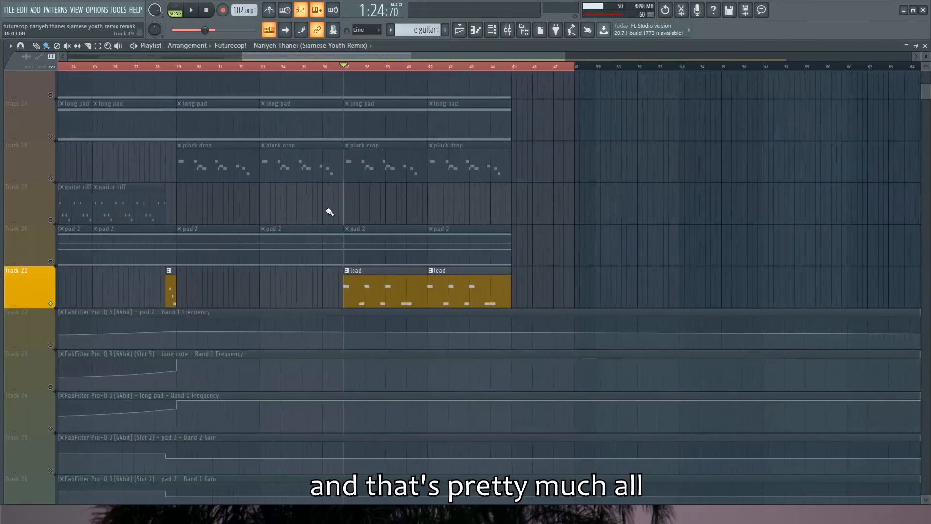
# Look over the whole playlist arrangement to check that every track has been covered
pyautogui.scroll(-3, 432, 235)
pyautogui.scroll(-5, 428, 258)
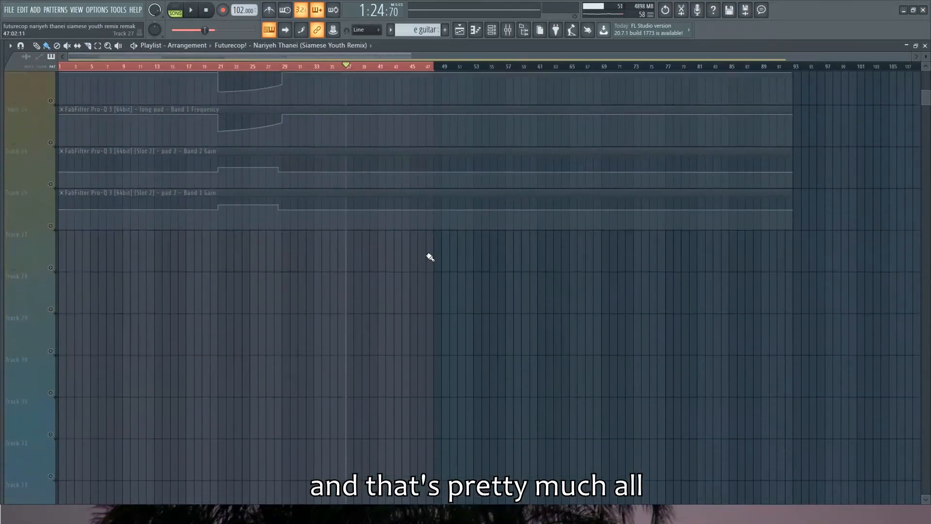
pyautogui.scroll(10, 430, 257)
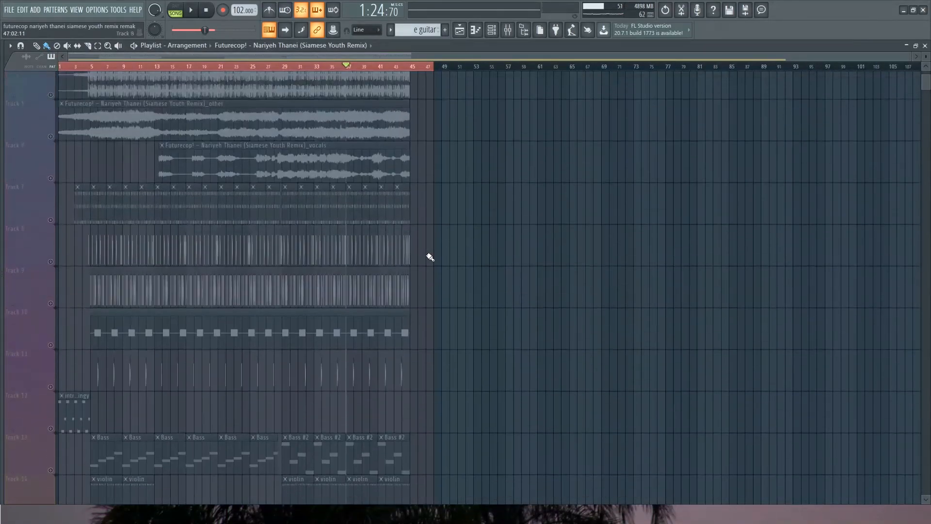
pyautogui.scroll(-3, 429, 257)
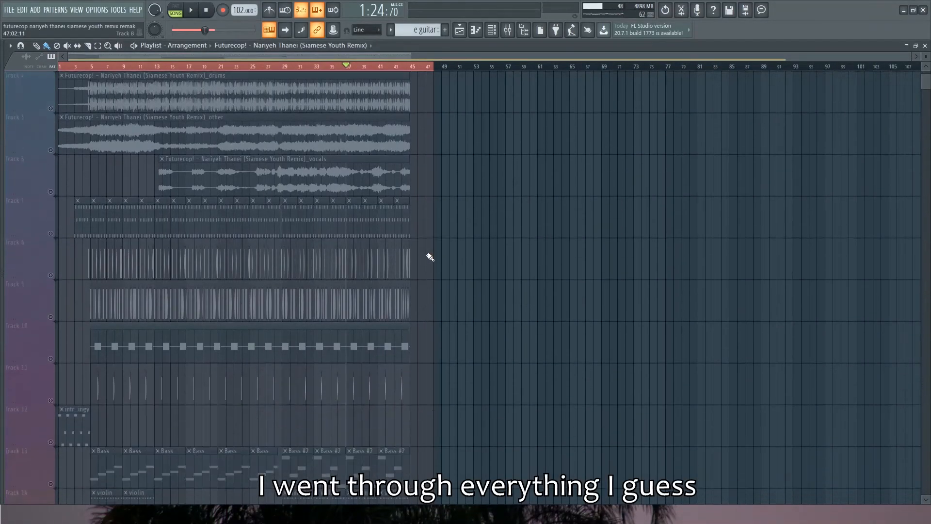
pyautogui.scroll(4, 406, 274)
pyautogui.scroll(-4, 407, 274)
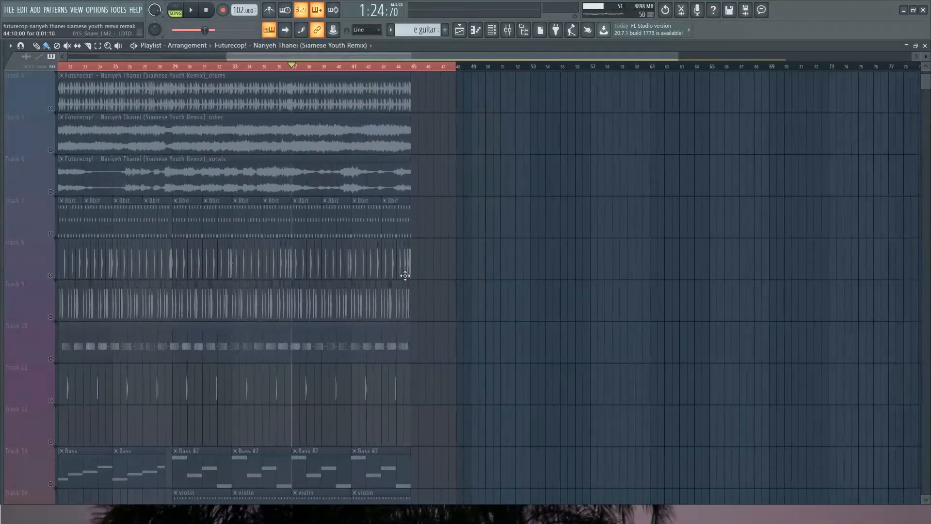